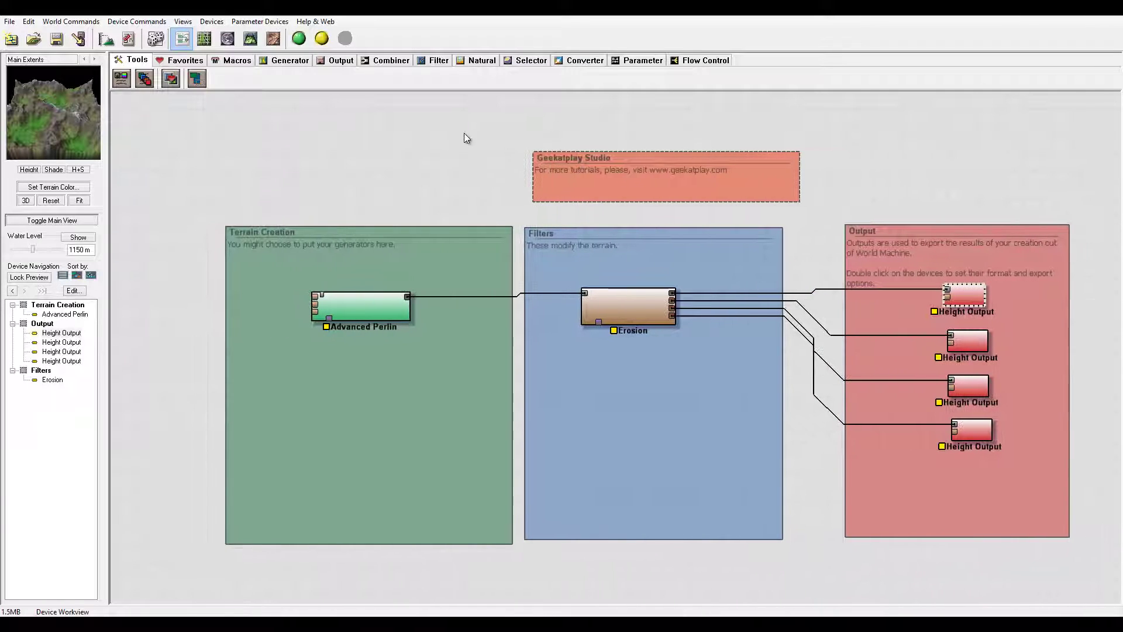
- Move the Advanced Perlin device toward the Terrain Creation group's upper-left corner and set its feature scale to about 20.75 km
drag(385, 314, 316, 278)
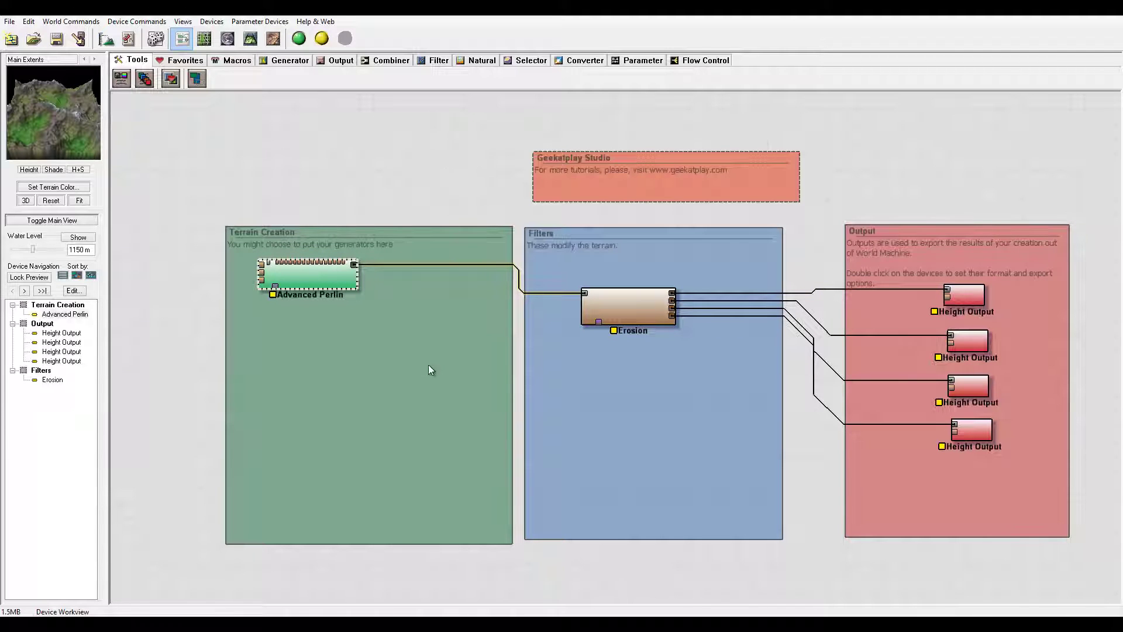
double_click(325, 277)
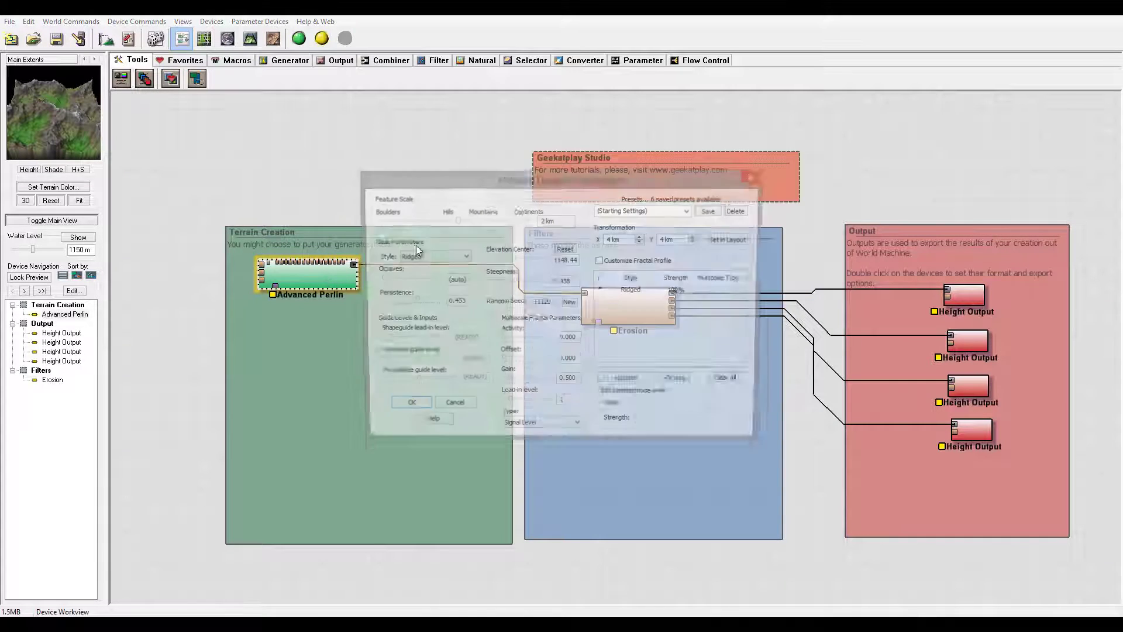
drag(621, 171, 669, 152)
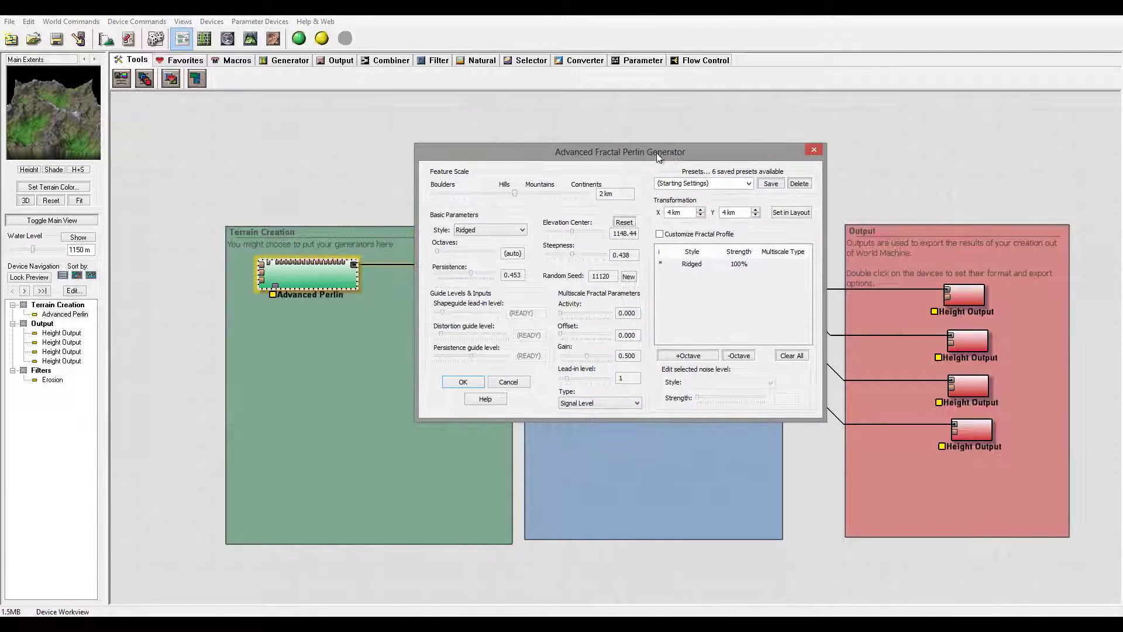
drag(514, 194, 542, 198)
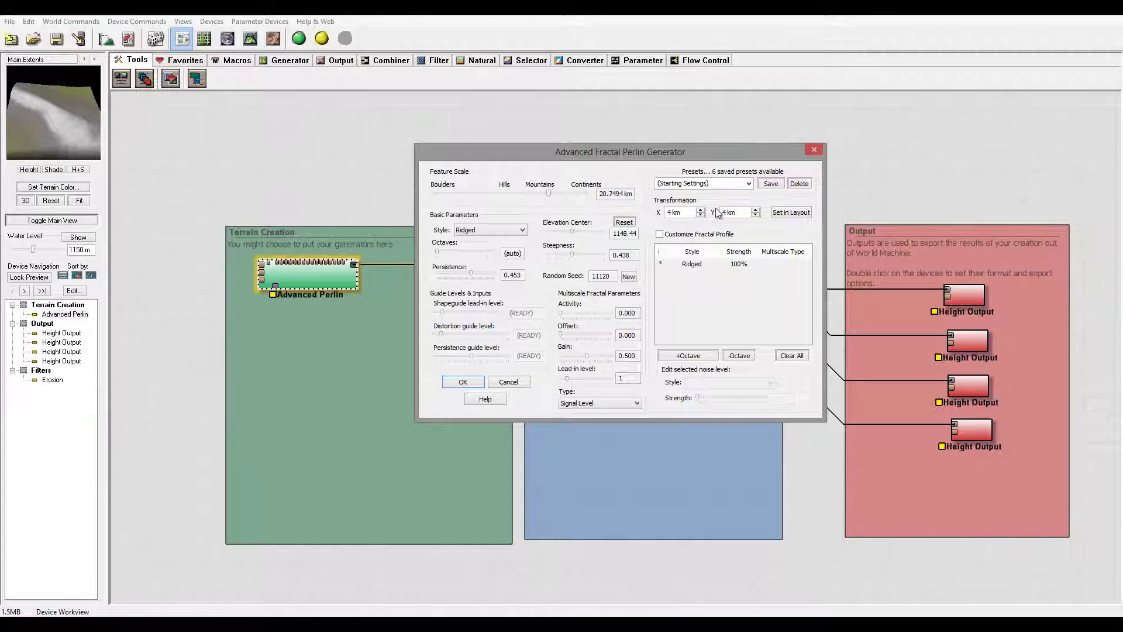
- Set the Advanced Perlin style to Basic and its elevation center to about 1312.5 m
click(518, 232)
click(502, 241)
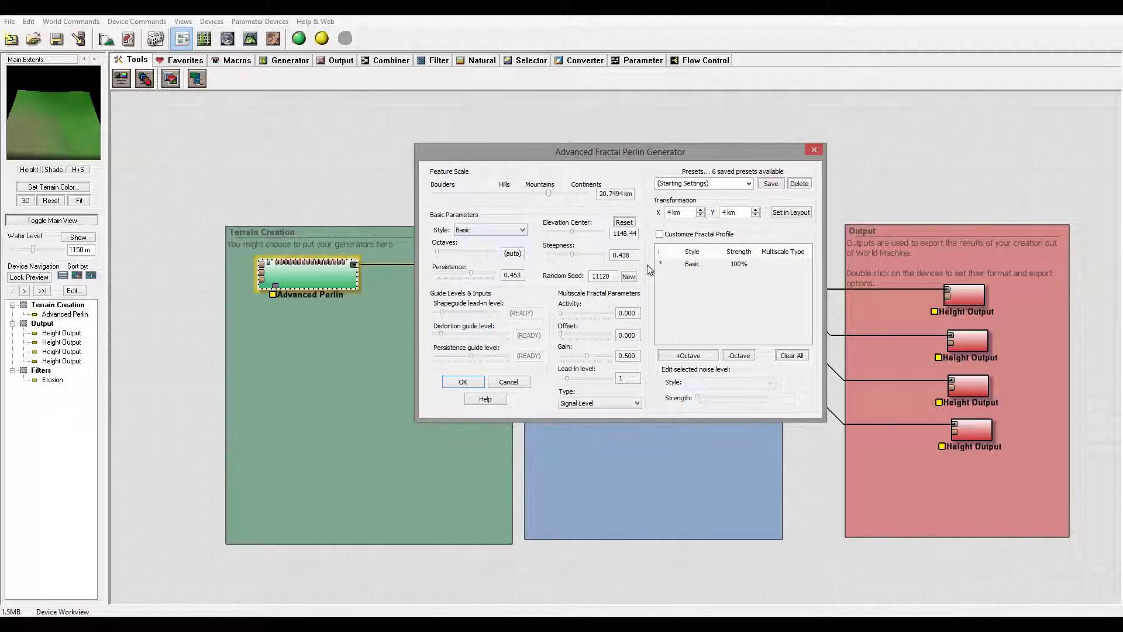
drag(573, 230, 576, 230)
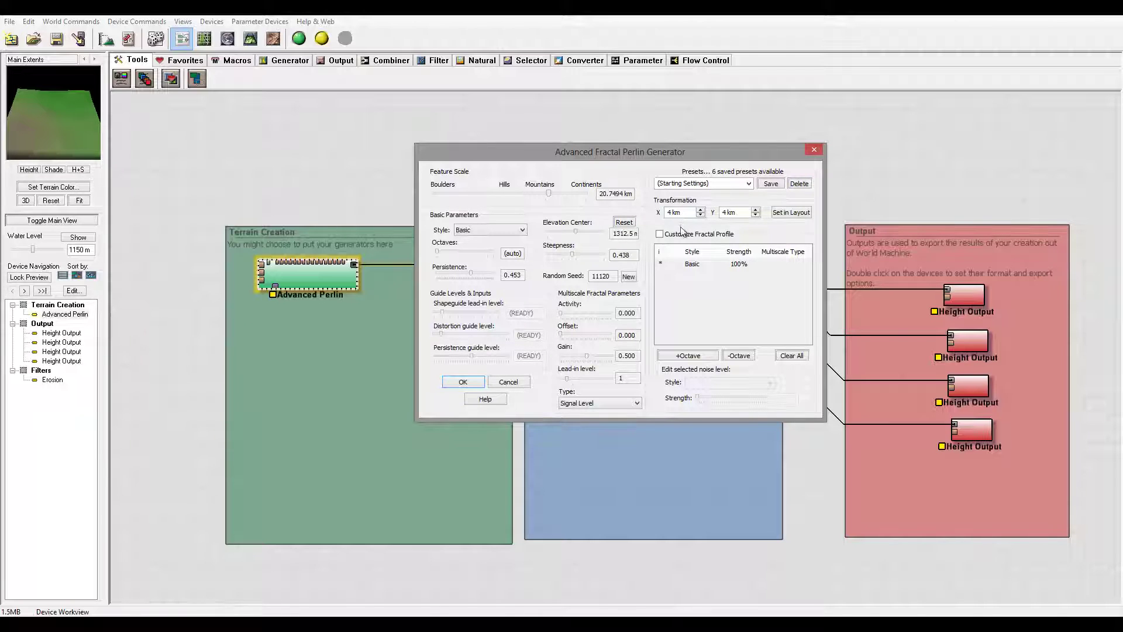
click(463, 382)
drag(310, 282, 322, 285)
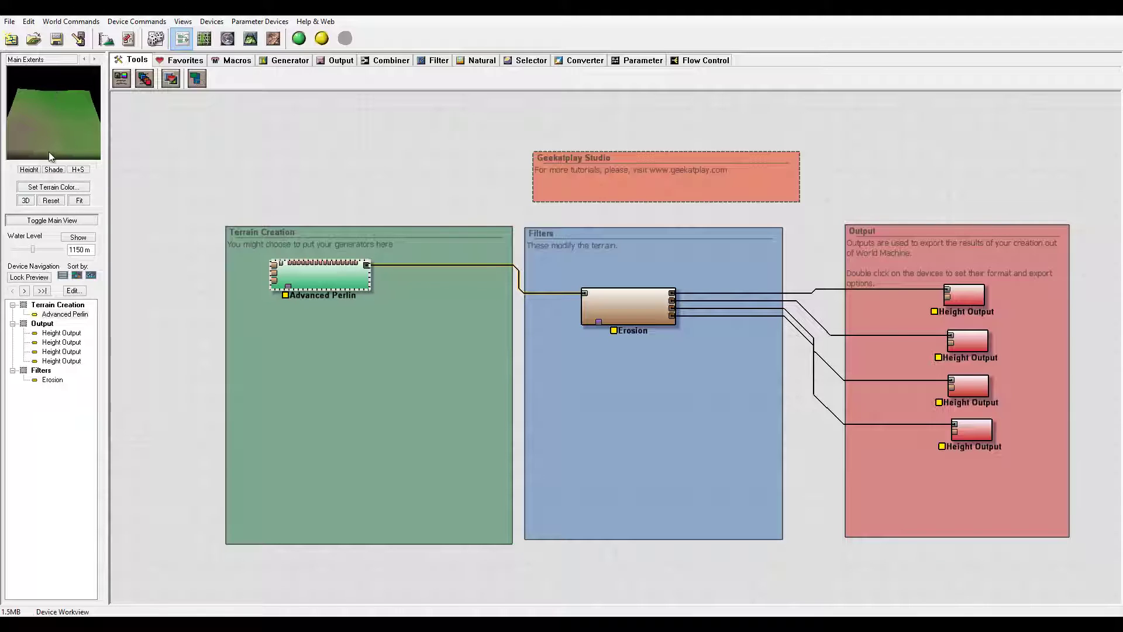
- Add a Layout Generator below the Advanced Perlin device in the Terrain Creation group
click(309, 318)
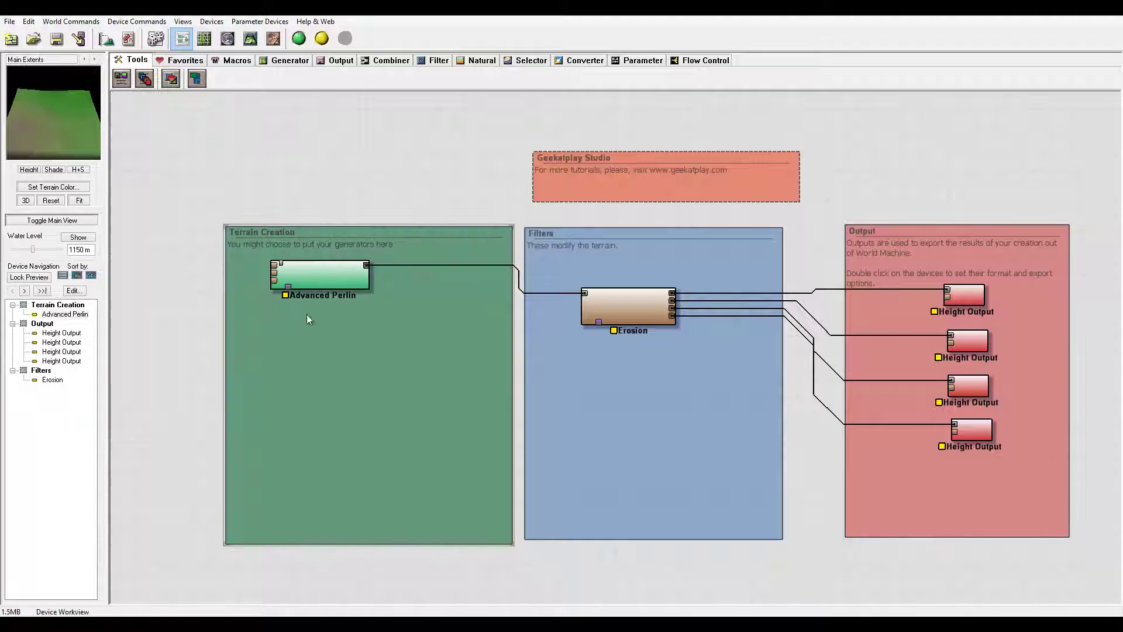
click(282, 60)
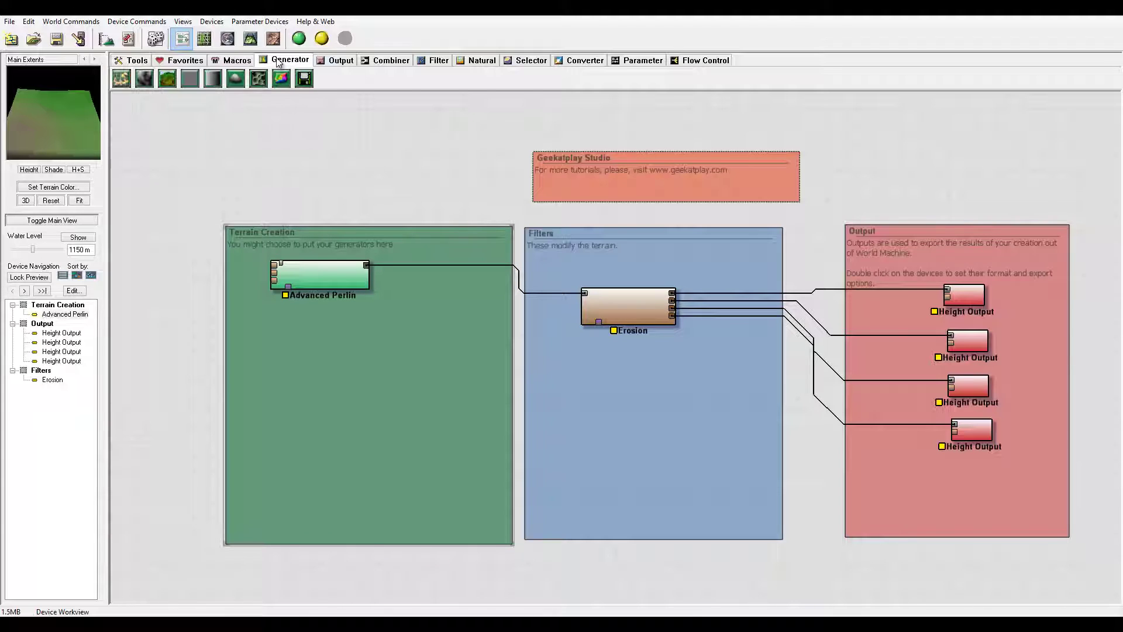
click(119, 78)
click(306, 350)
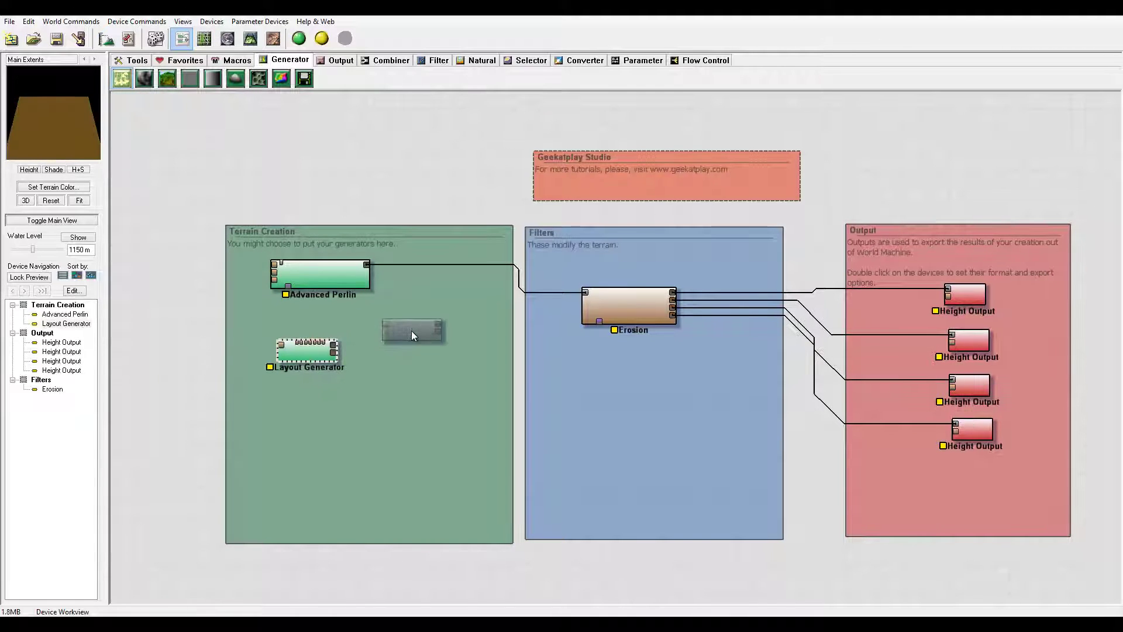
- Draw a six-point zigzag Lines shape in the Layout Generator, crossing the render extent from north to south
double_click(307, 351)
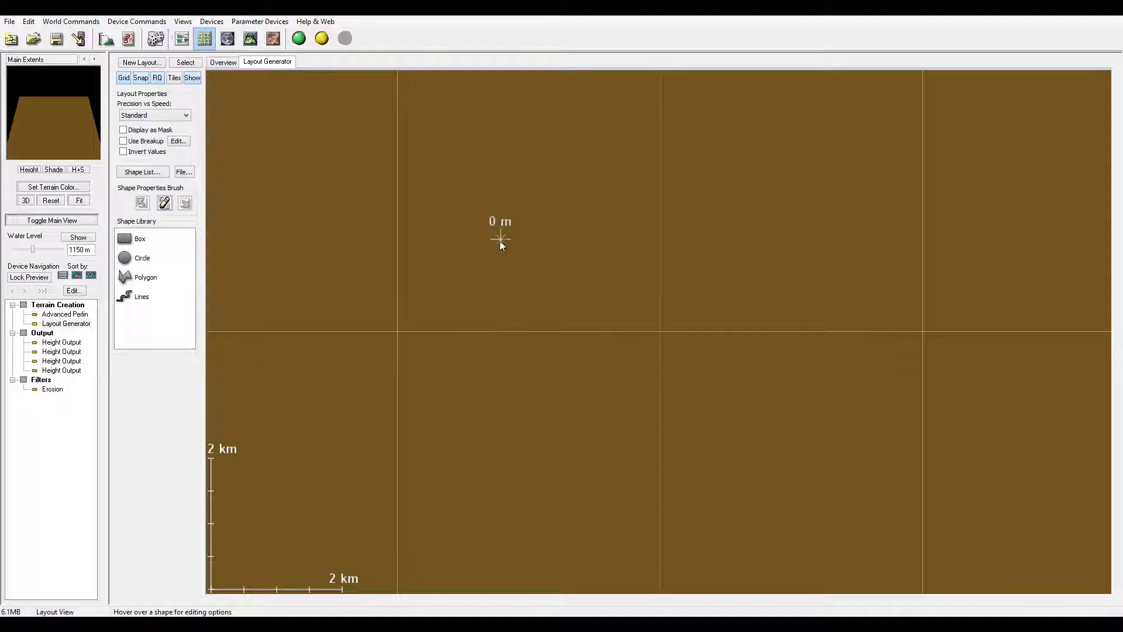
scroll(546, 294, down, 5)
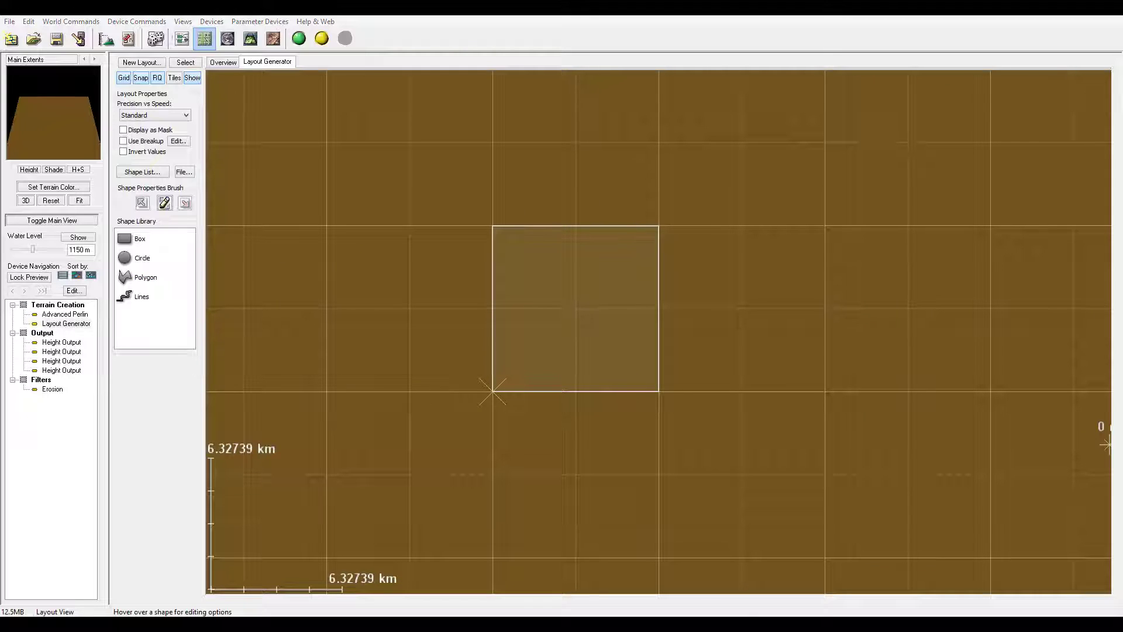
click(142, 297)
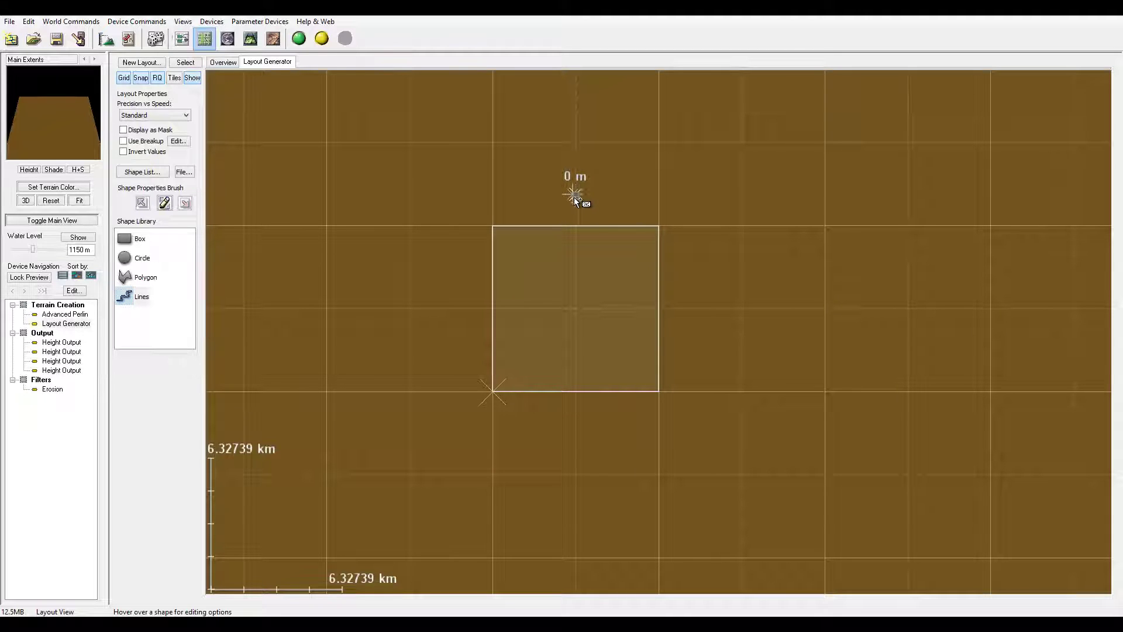
click(622, 235)
click(601, 274)
click(575, 309)
click(621, 360)
click(558, 430)
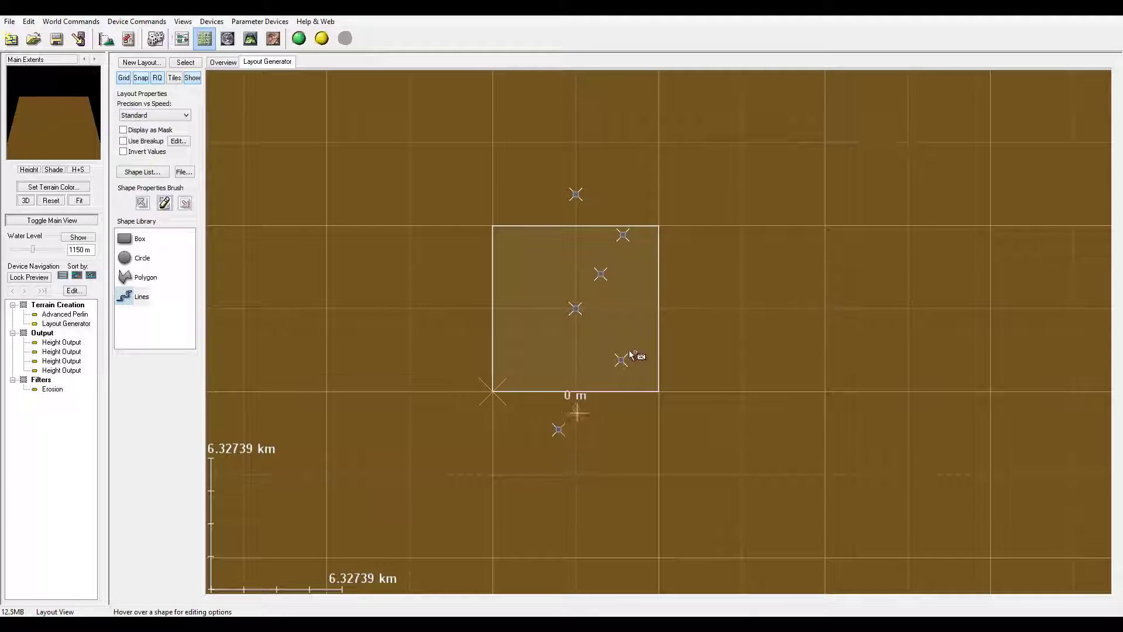
right_click(640, 377)
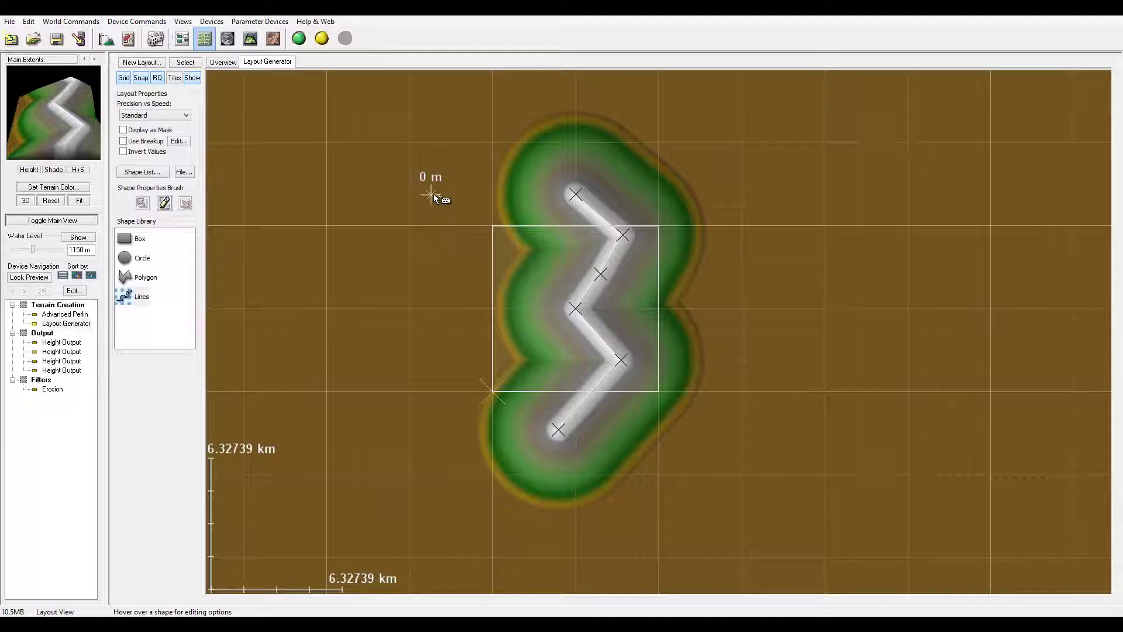
- Reduce the zigzag line shape's falloff distance to about 941 m
right_click(621, 237)
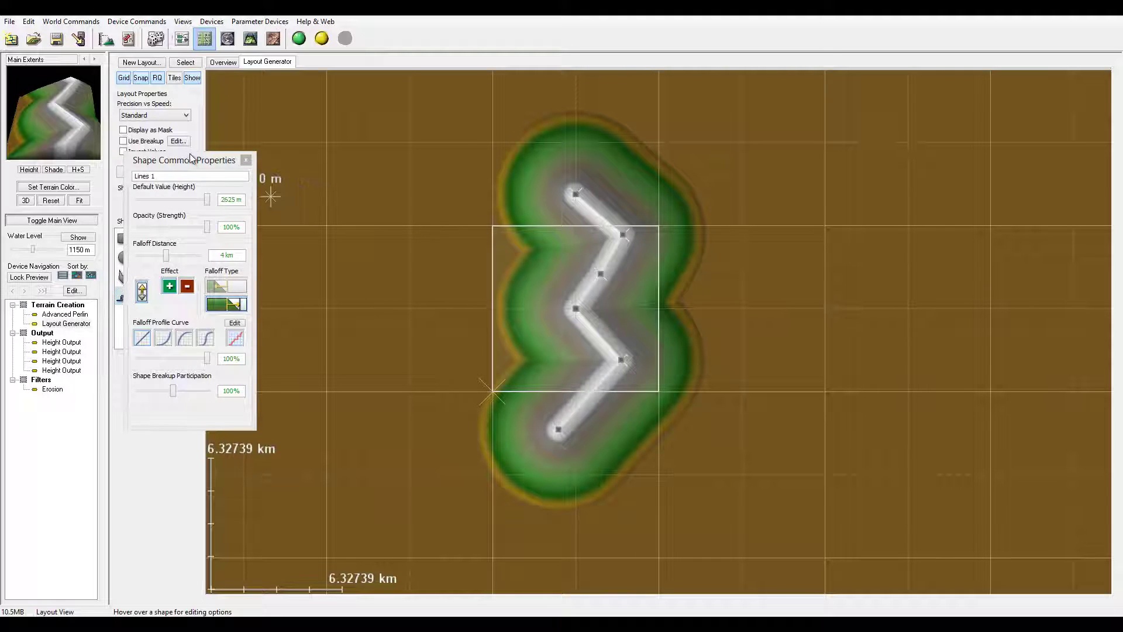
drag(189, 159, 315, 164)
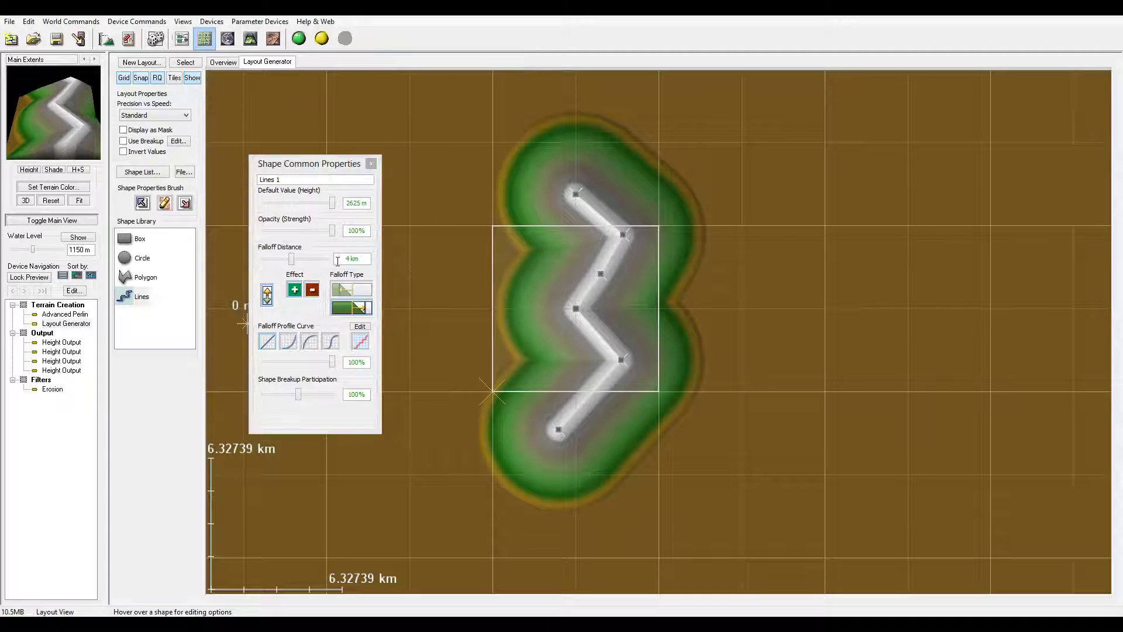
drag(290, 259, 280, 259)
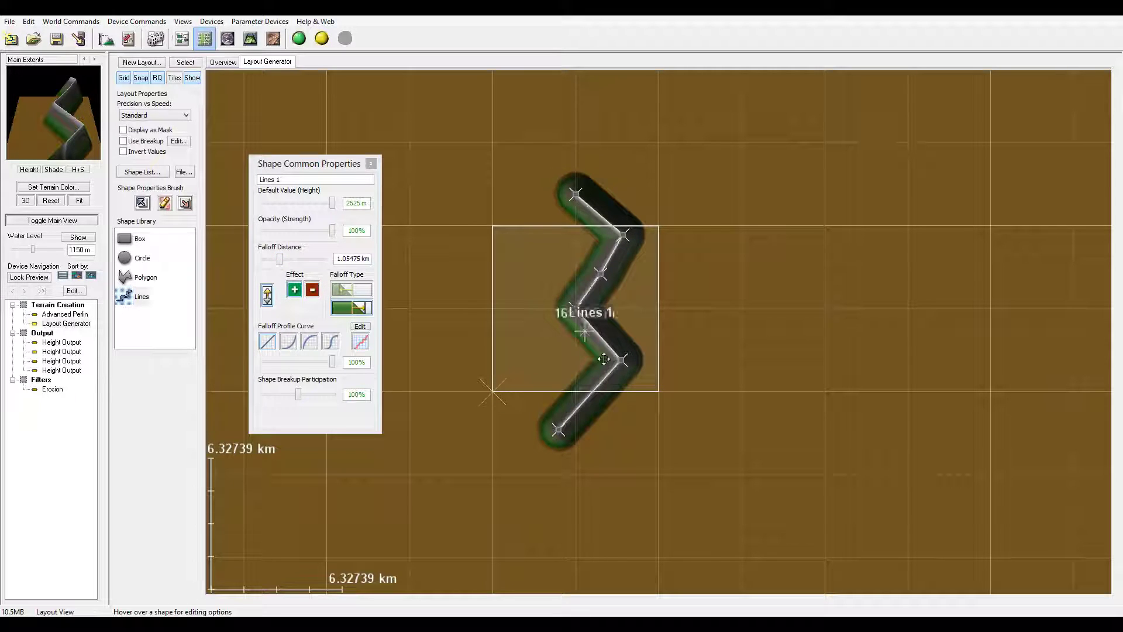
drag(279, 260, 278, 261)
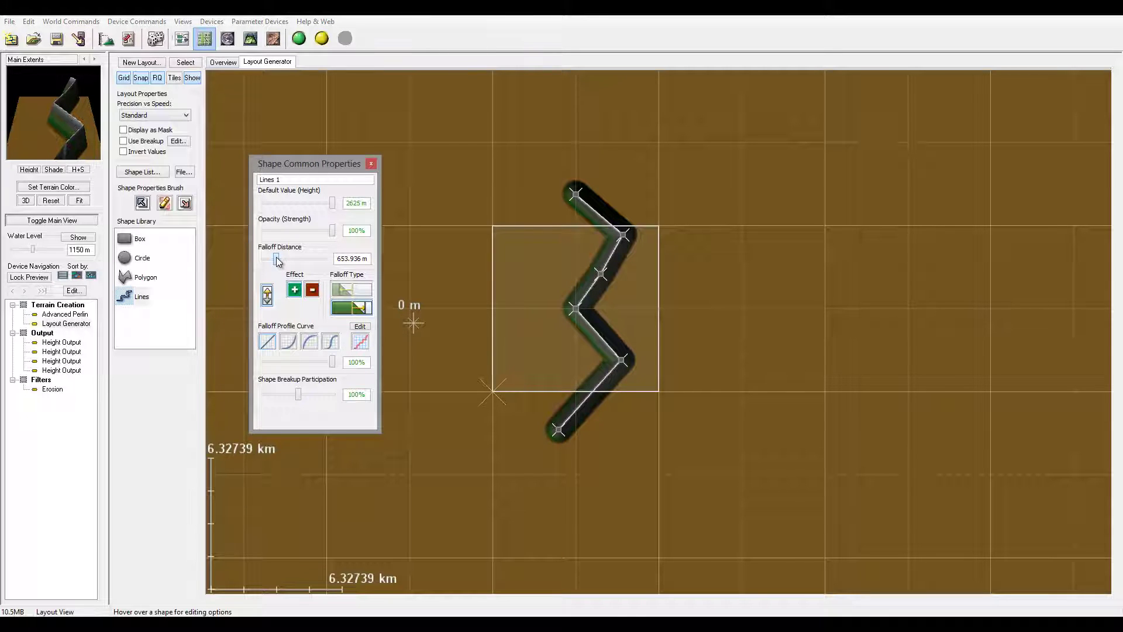
drag(278, 261, 279, 260)
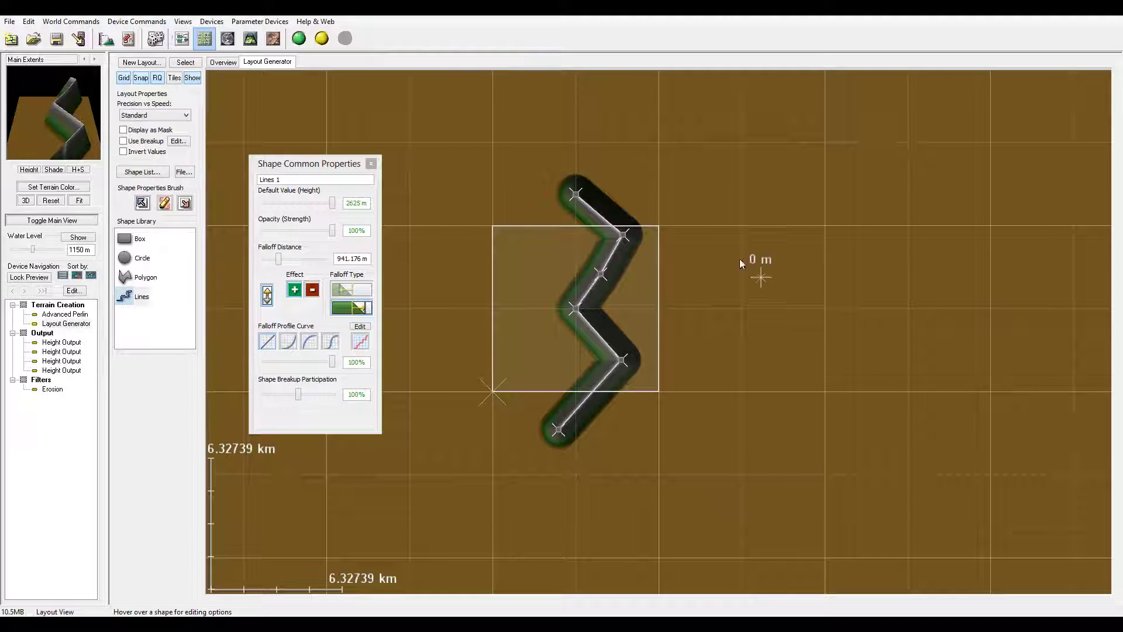
- Bend the zigzag line's segments into smooth curves by adjusting the tangents at its corner points and both ends
drag(630, 230, 626, 249)
drag(575, 308, 575, 329)
mouse_move(622, 359)
mouse_down()
mouse_move(641, 368)
mouse_move(618, 364)
mouse_move(618, 380)
mouse_move(621, 360)
mouse_up()
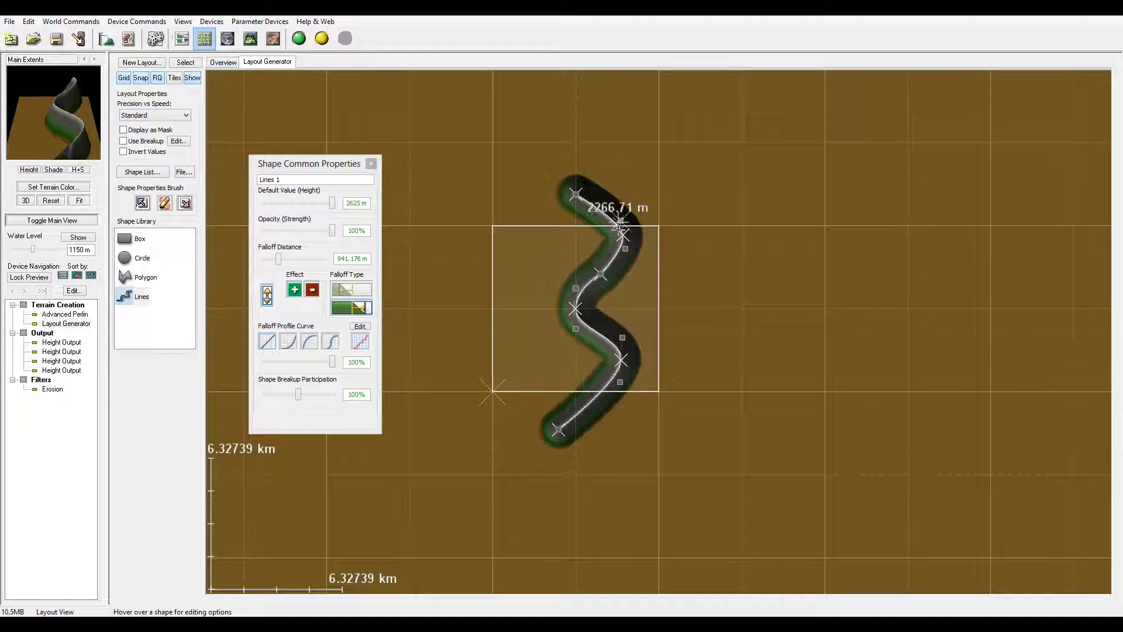
drag(575, 194, 605, 183)
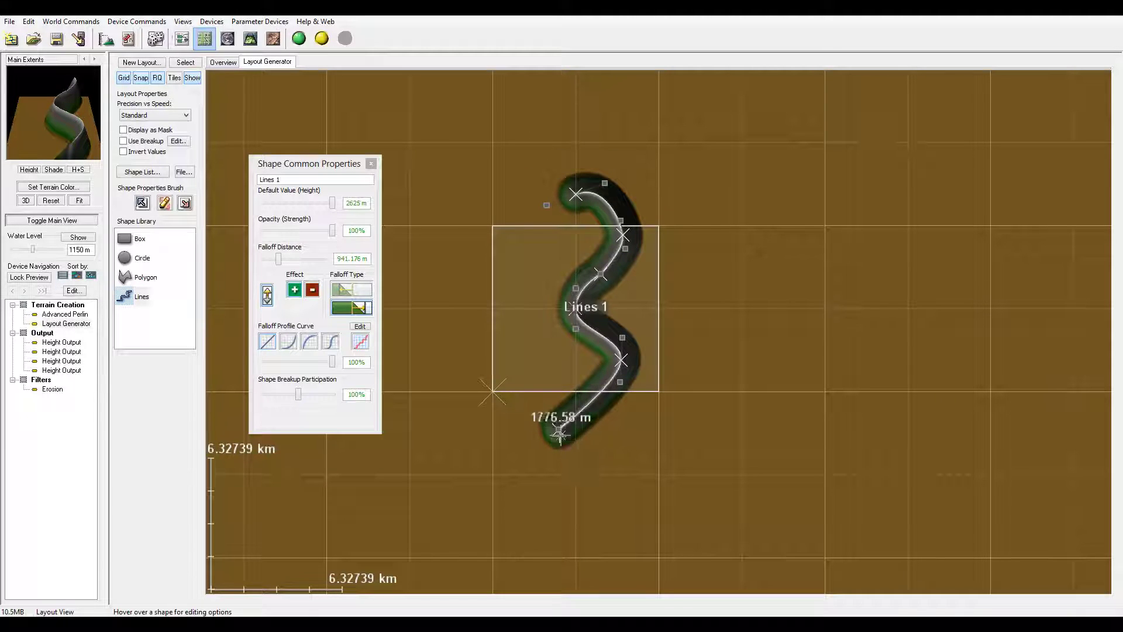
drag(560, 434, 520, 419)
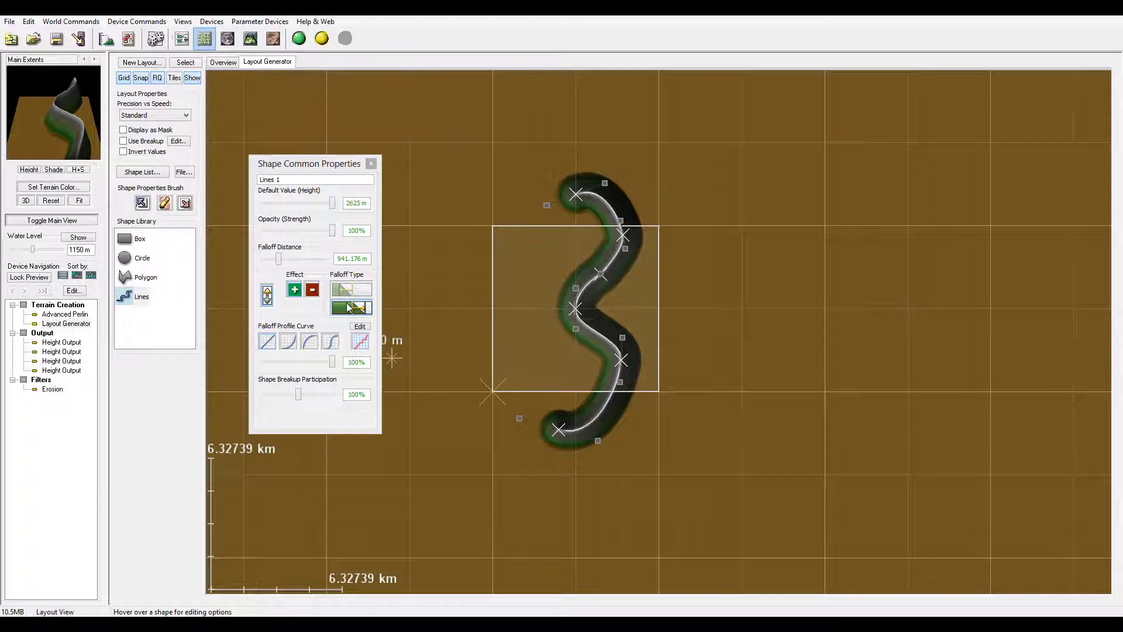
click(372, 164)
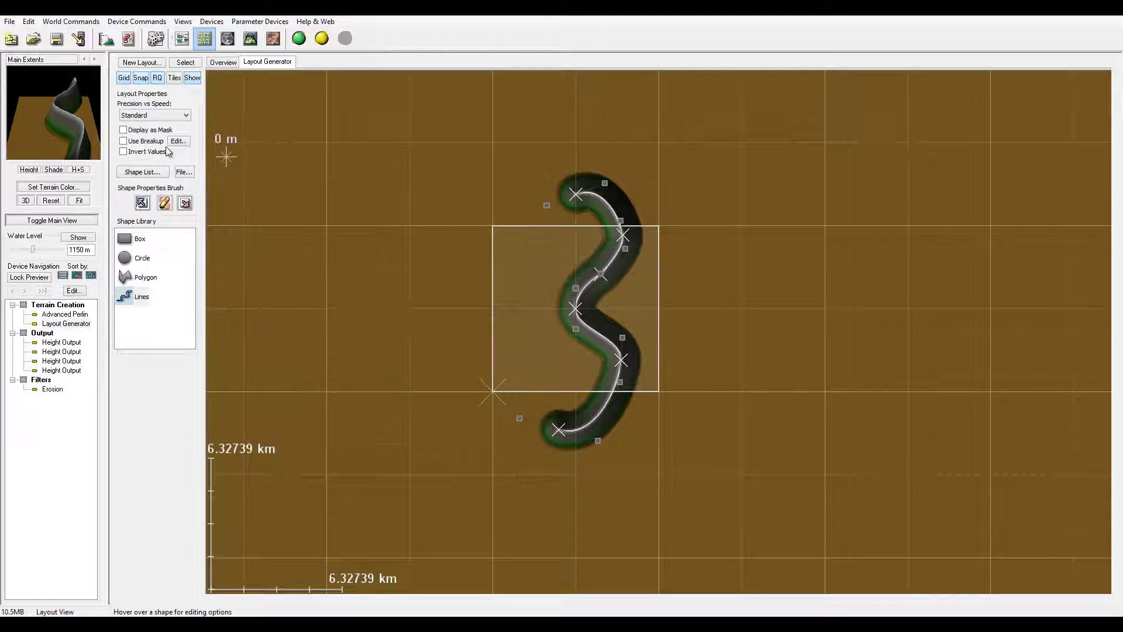
- Enable breakup for the layout and set the fractal breakup roughness to 4
click(127, 142)
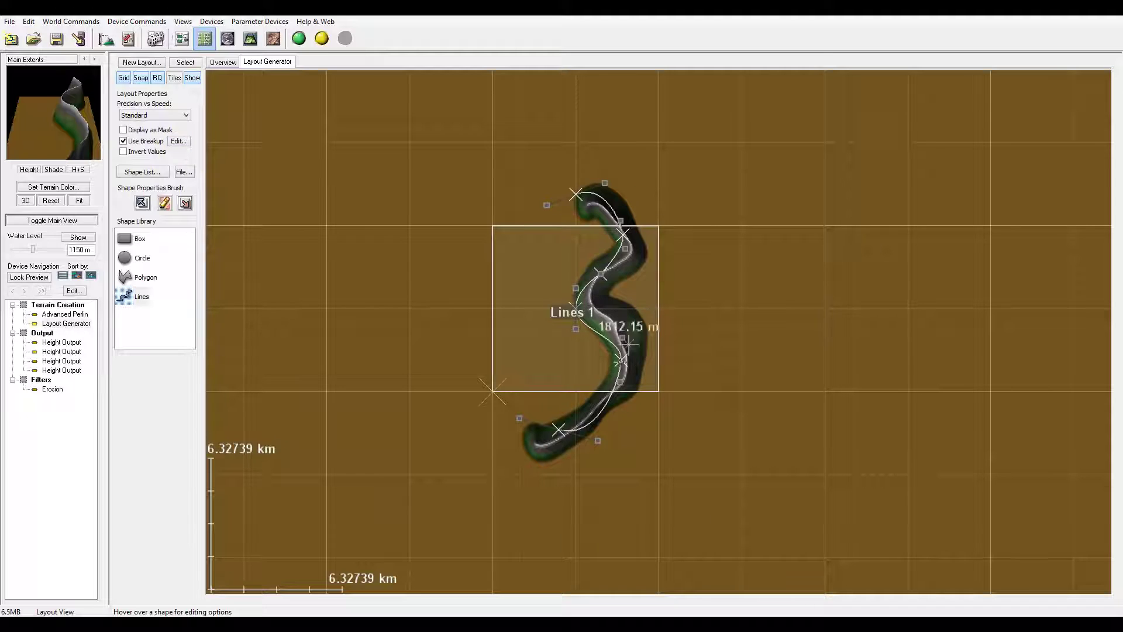
click(177, 141)
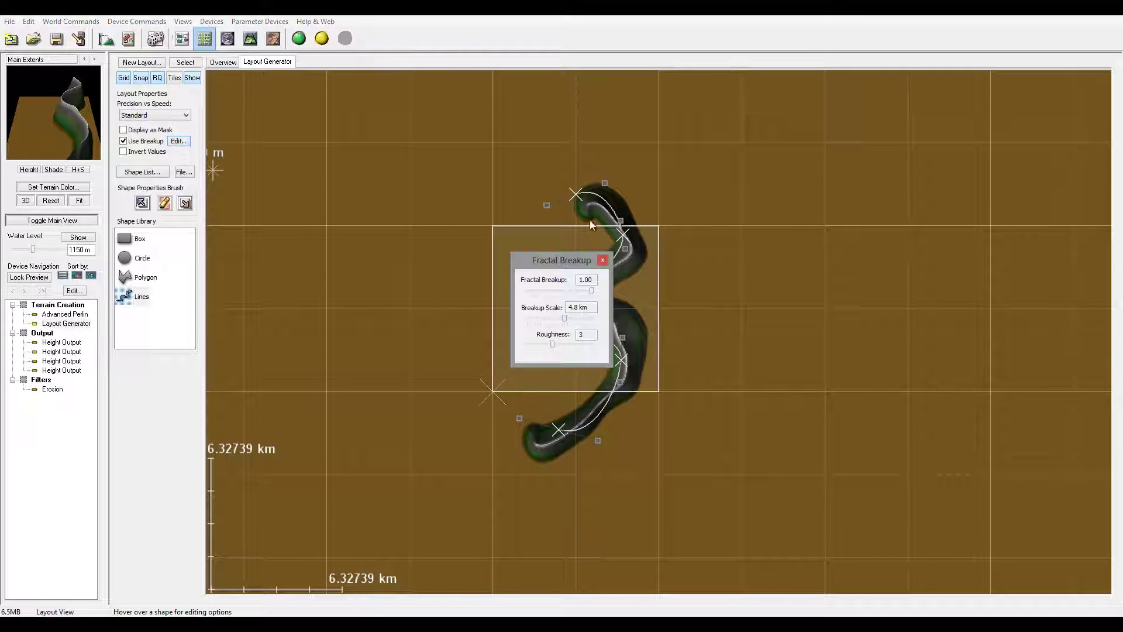
drag(572, 259, 384, 179)
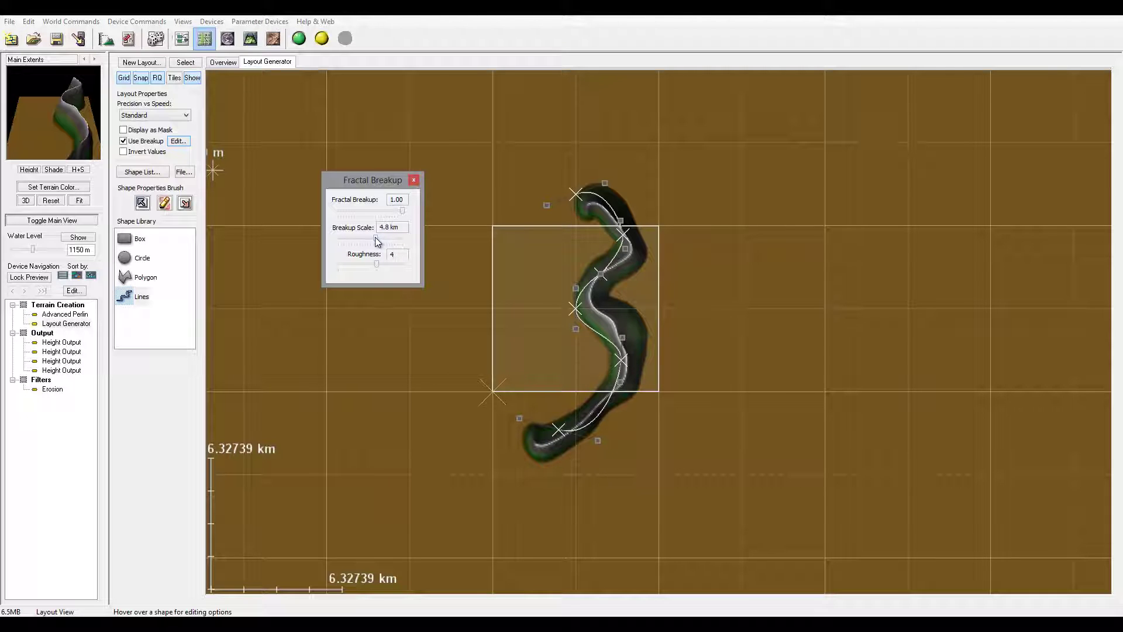
click(413, 180)
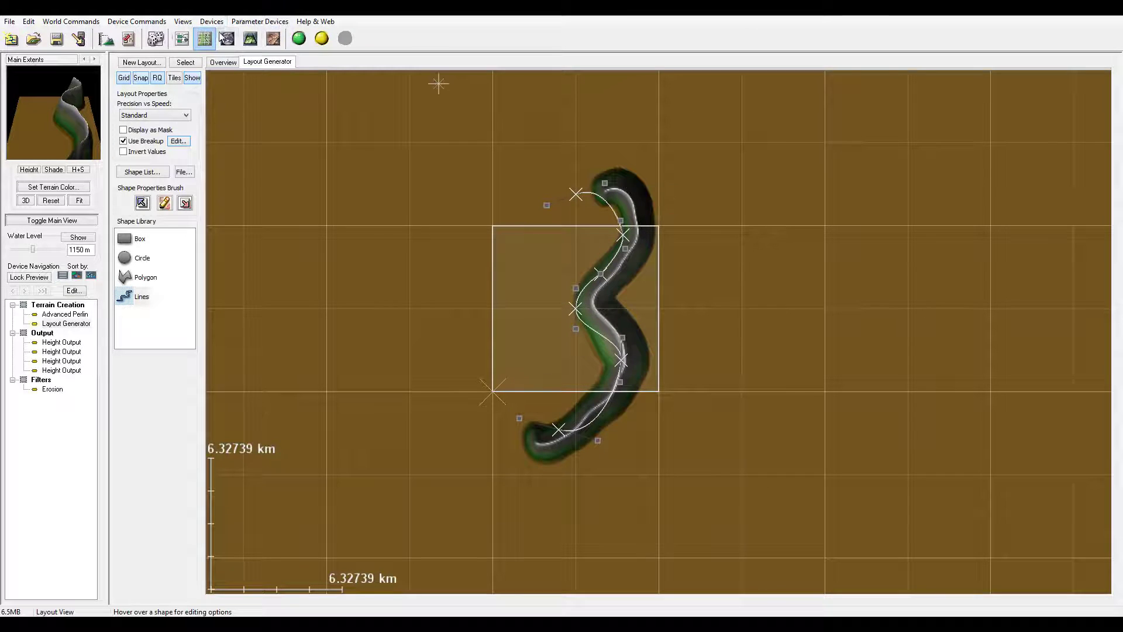
- Shift the curved line shape slightly west in the layout and return to the device workview
mouse_move(80, 109)
mouse_down()
mouse_move(83, 82)
mouse_move(61, 86)
mouse_move(67, 97)
mouse_up()
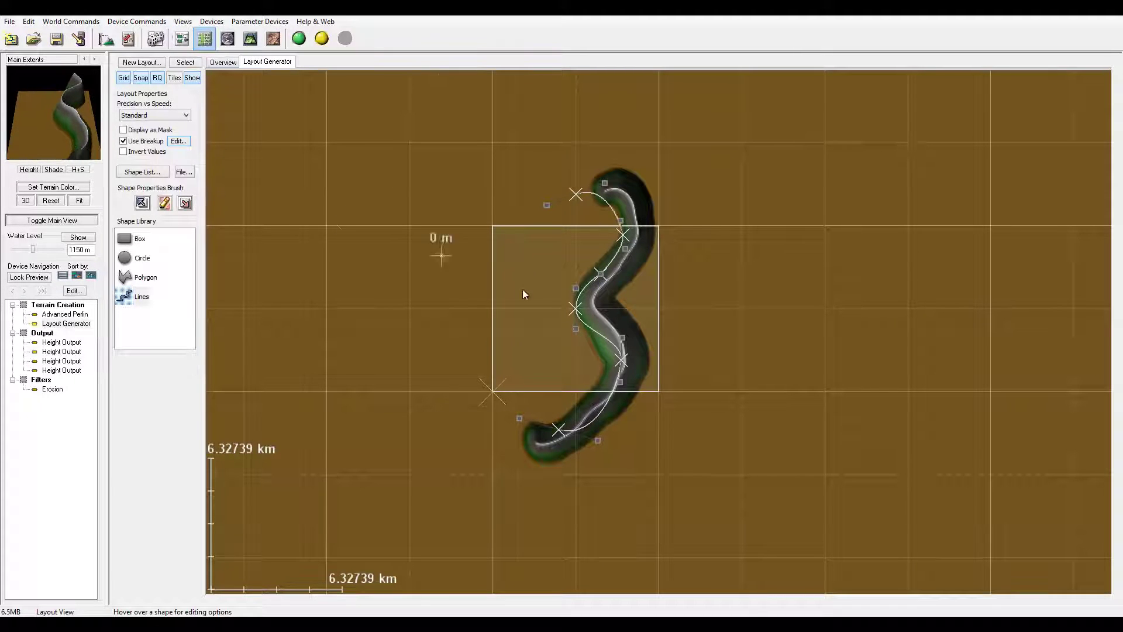
drag(587, 293, 573, 292)
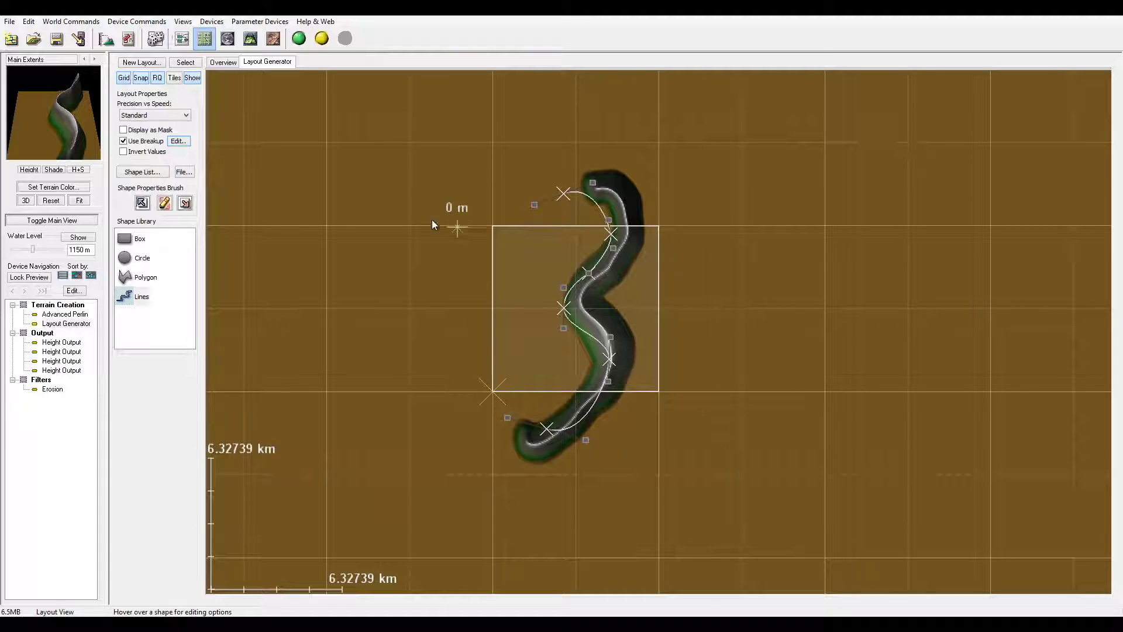
click(185, 39)
- Nudge the Layout Generator and Advanced Perlin devices into place and preview each one's terrain
click(309, 267)
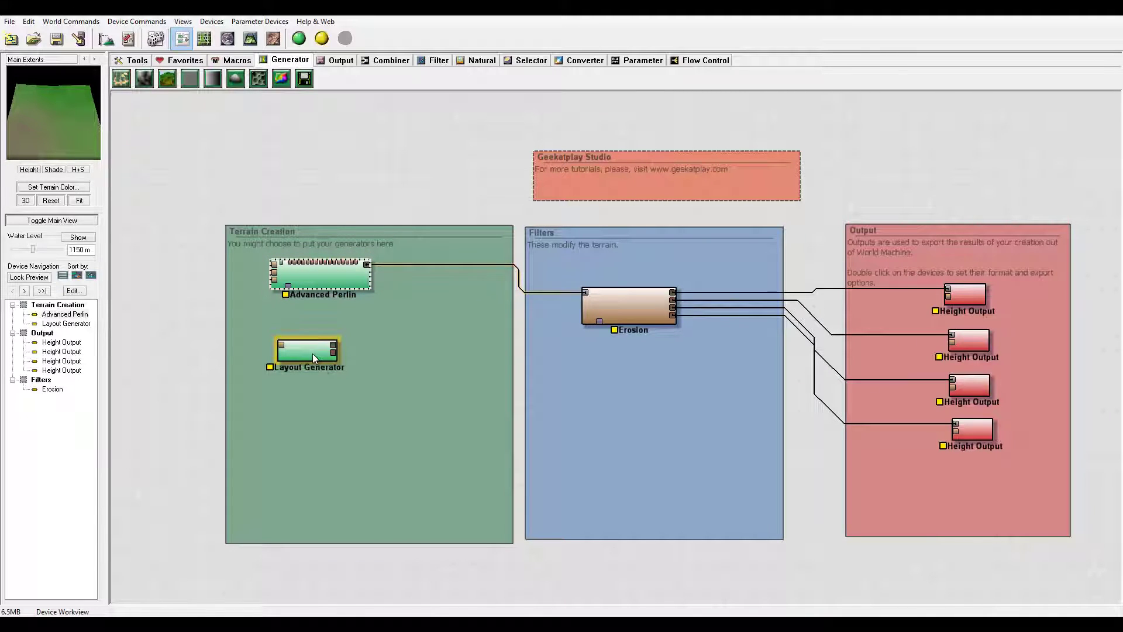
drag(312, 353, 313, 364)
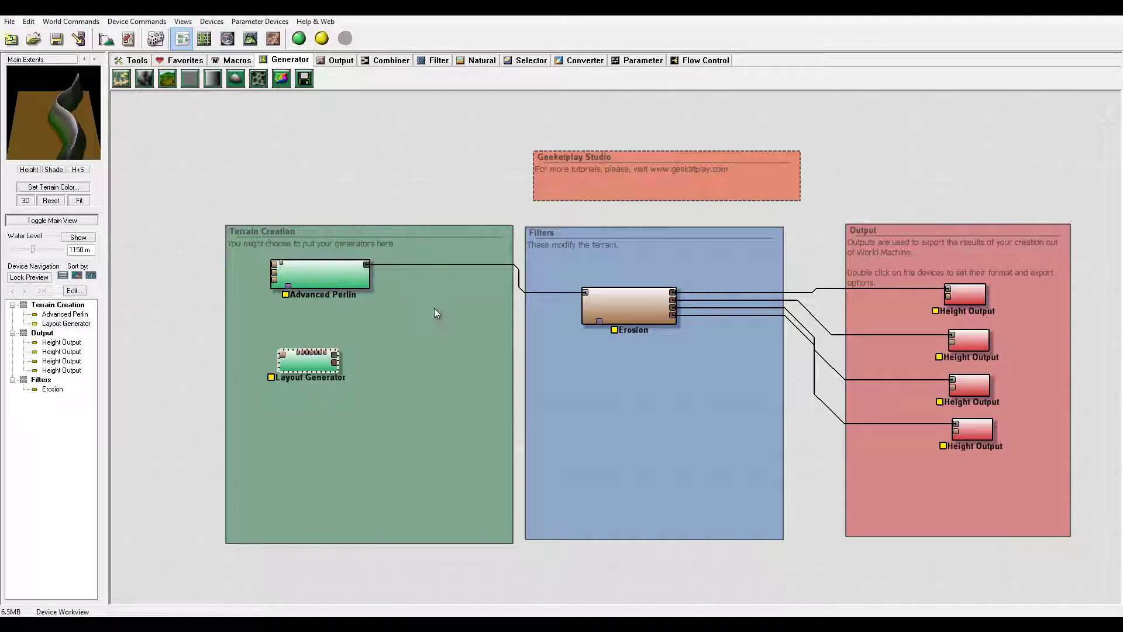
drag(313, 276, 319, 280)
click(305, 359)
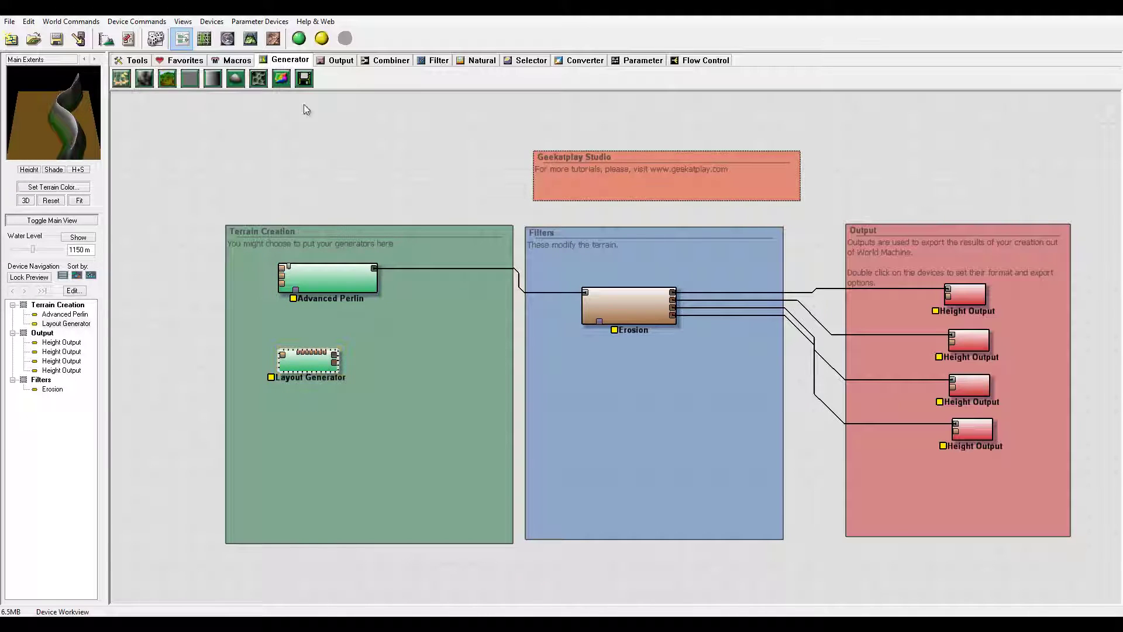
- Add a Combiner device to the Terrain Creation group, between the Advanced Perlin and Layout Generator devices and the Filters group
click(437, 61)
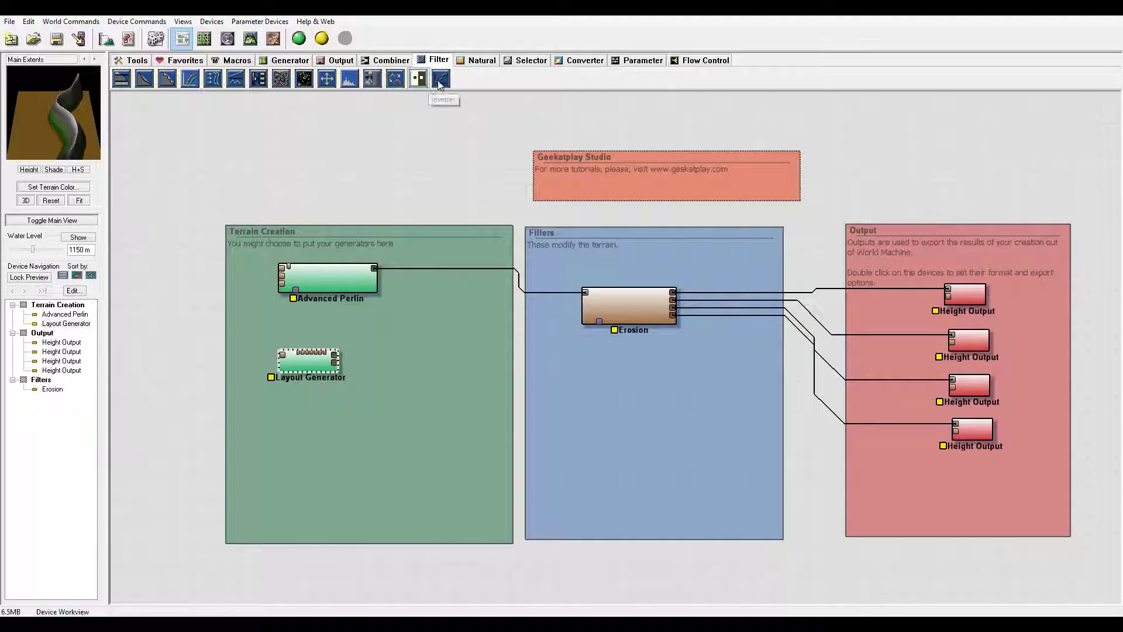
click(572, 60)
click(380, 60)
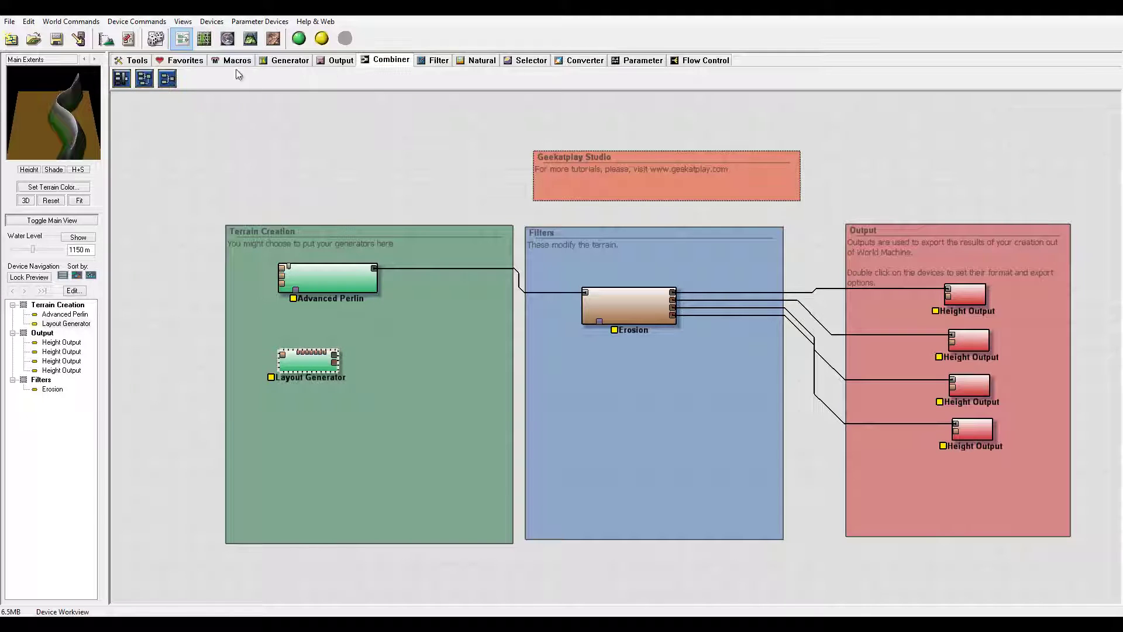
drag(168, 78, 447, 321)
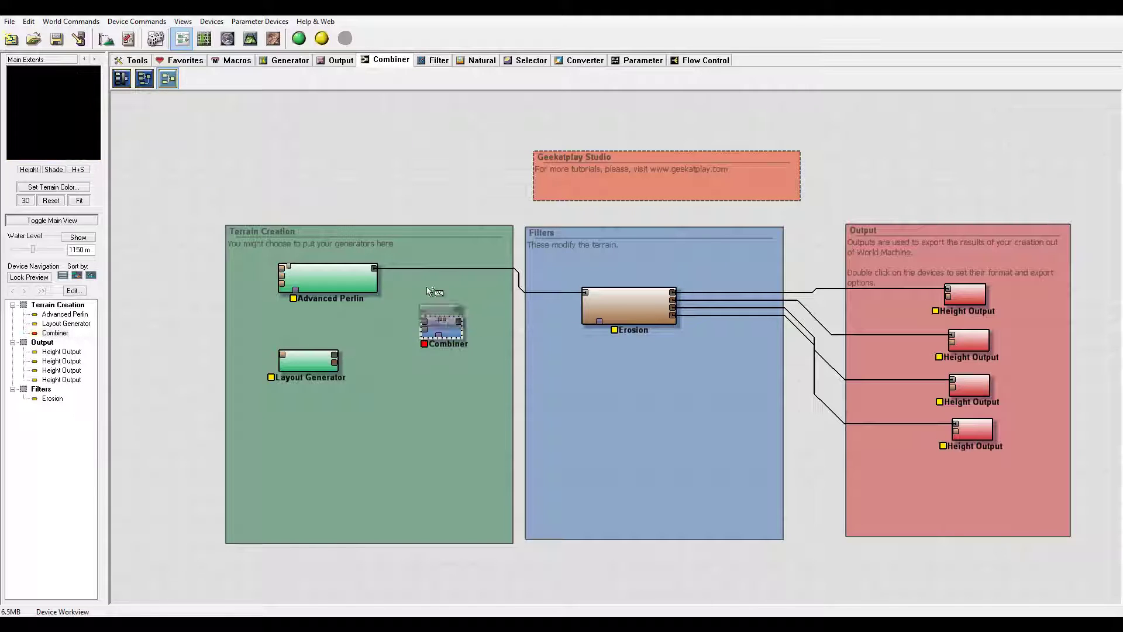
- Connect the Advanced Perlin and Layout Generator outputs to the Combiner's two inputs and preview the combined terrain
click(379, 274)
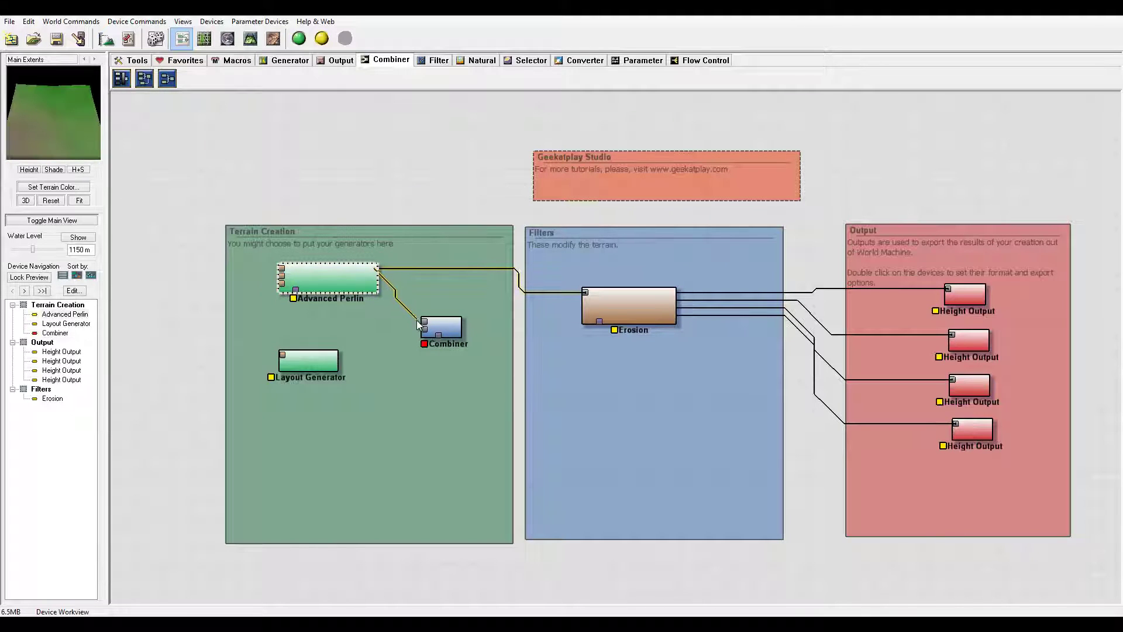
drag(380, 272, 426, 326)
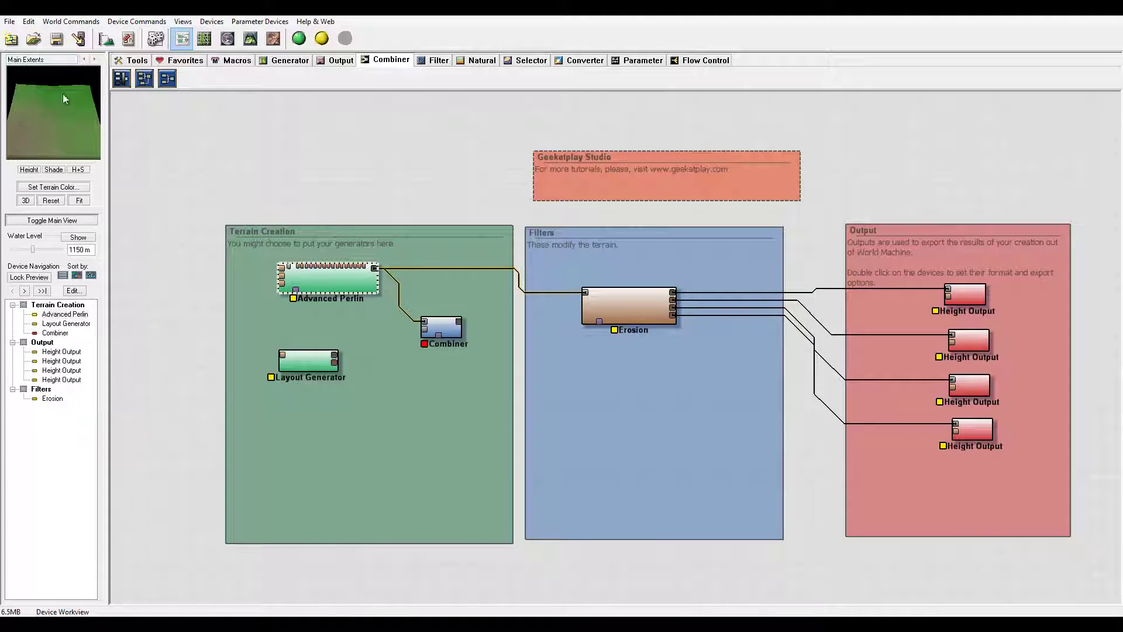
click(336, 352)
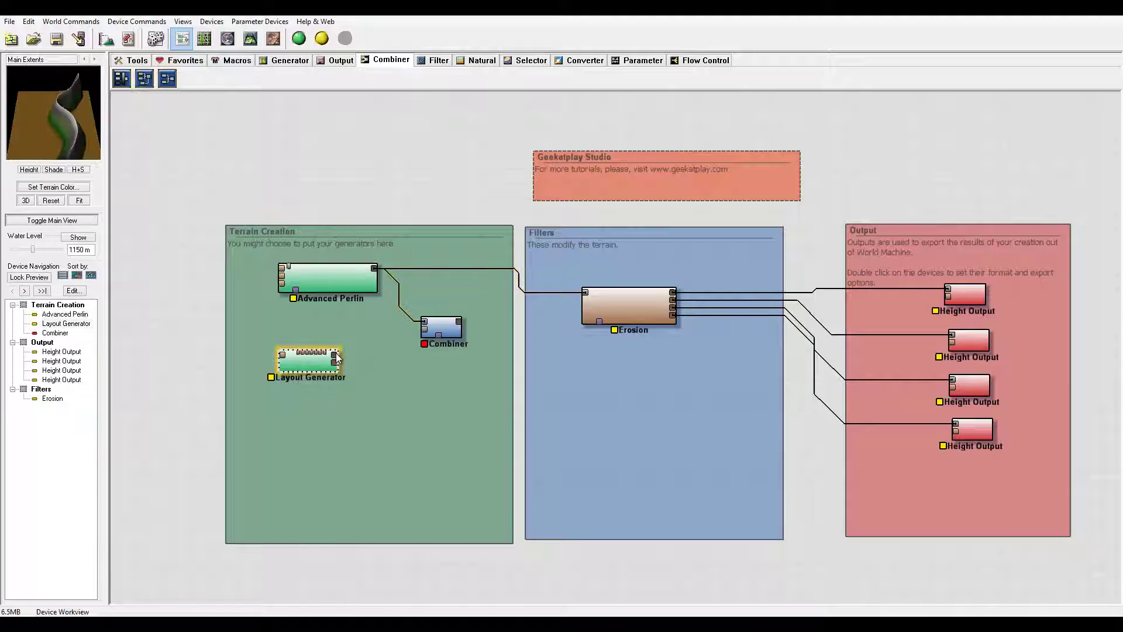
drag(337, 354, 429, 331)
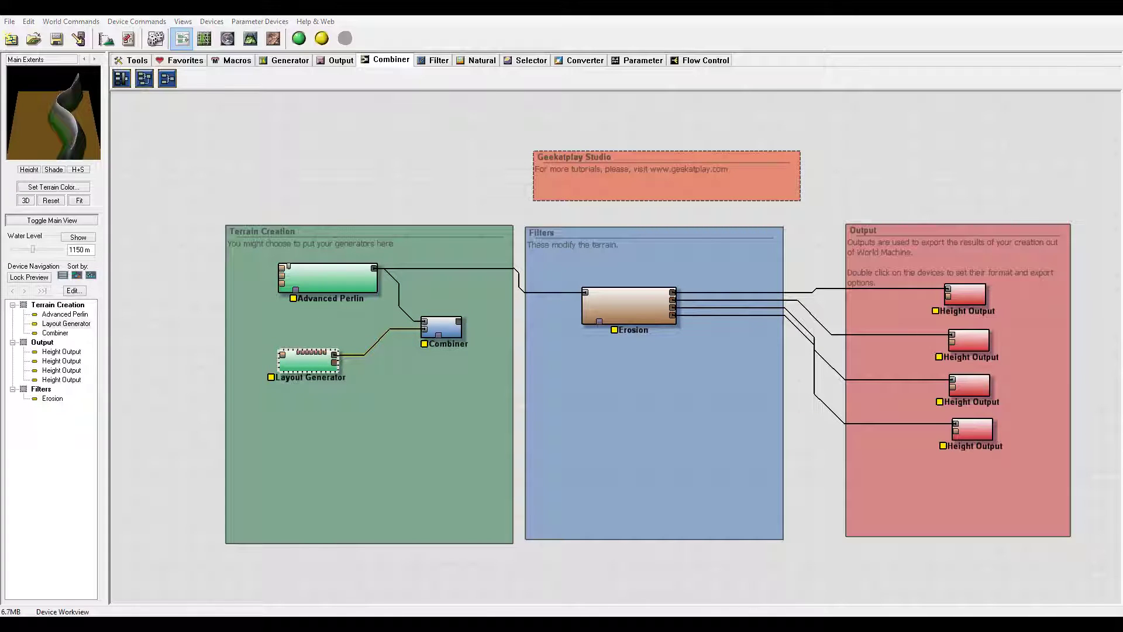
click(441, 329)
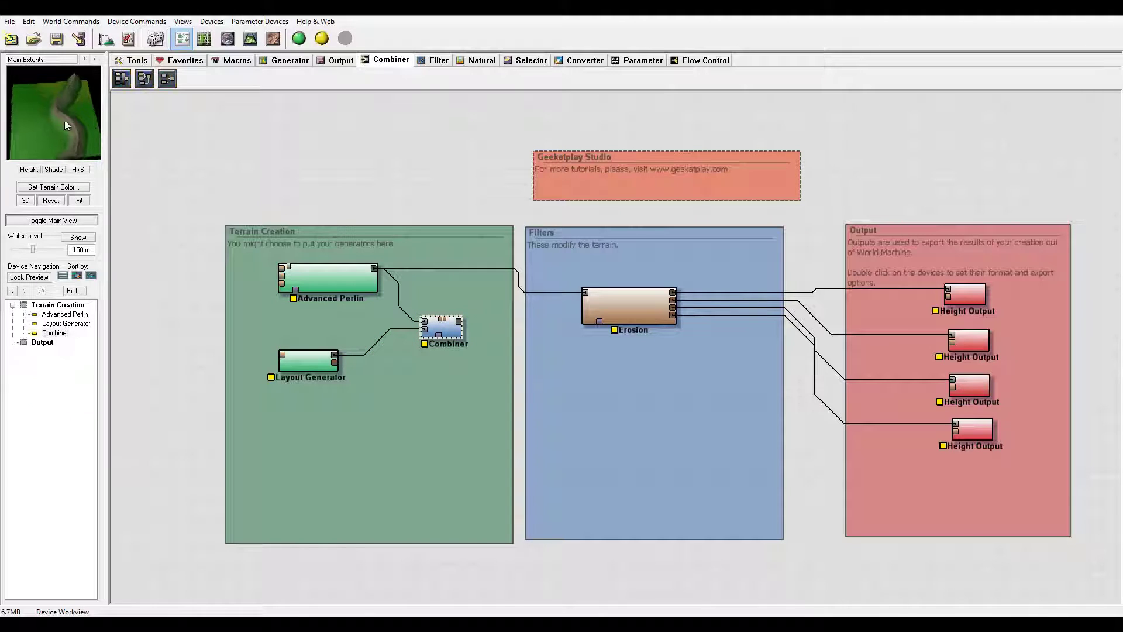
mouse_move(64, 120)
mouse_down()
mouse_move(68, 76)
mouse_move(37, 75)
mouse_move(33, 97)
mouse_move(68, 124)
mouse_move(65, 96)
mouse_move(59, 109)
mouse_up()
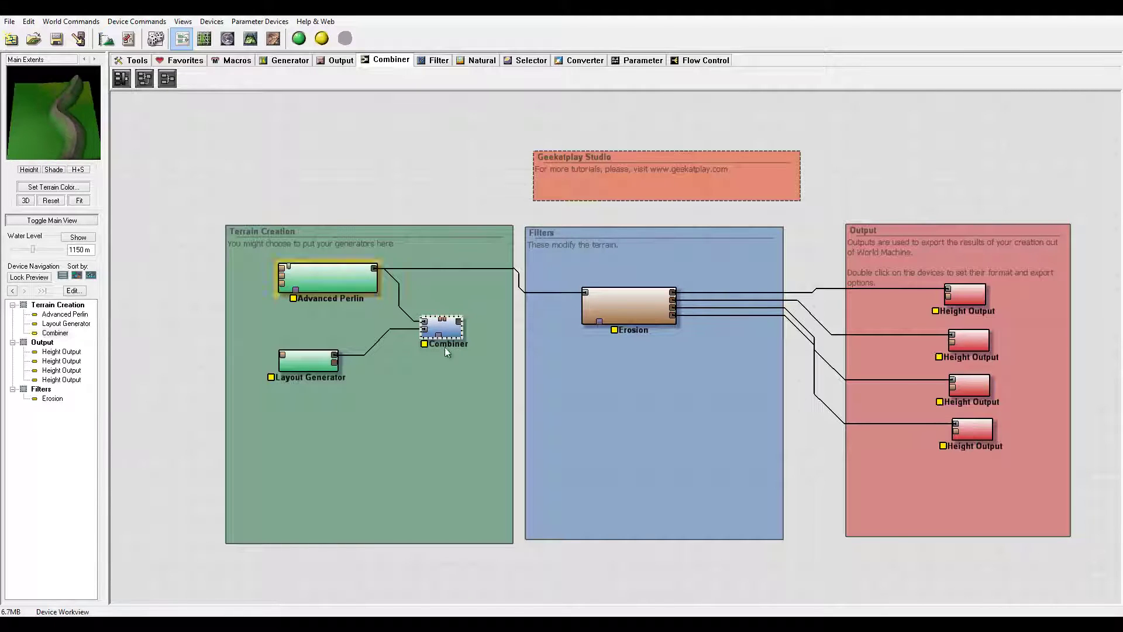
- Set the Combiner's method to Add with a strength of 1.0 and preview the terrain
double_click(444, 333)
click(584, 316)
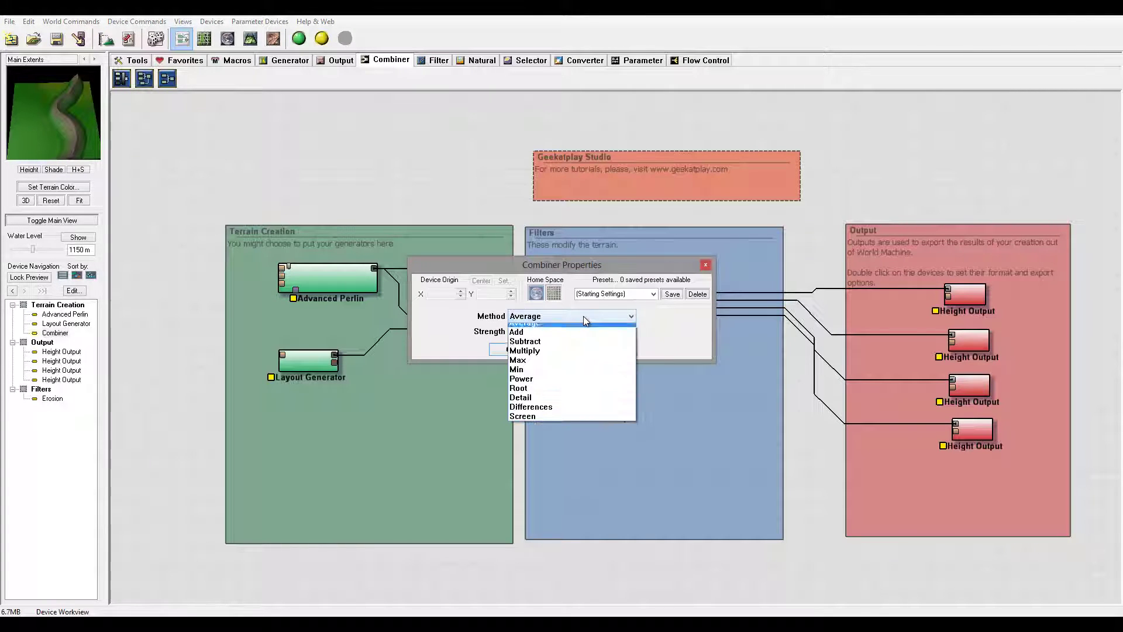
click(551, 339)
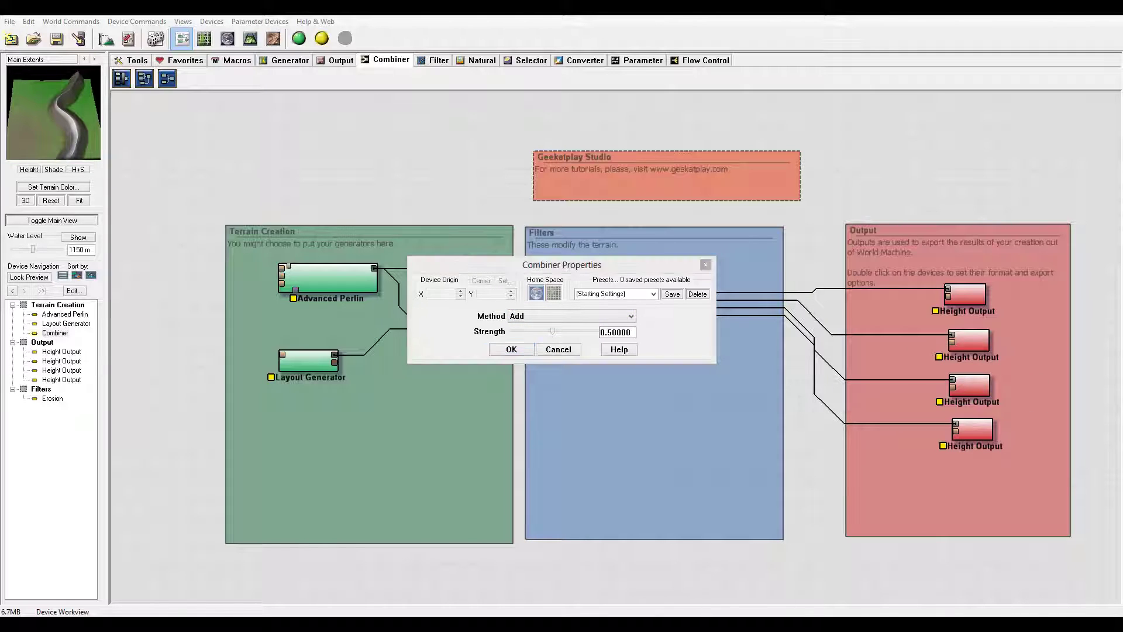
drag(552, 331, 593, 331)
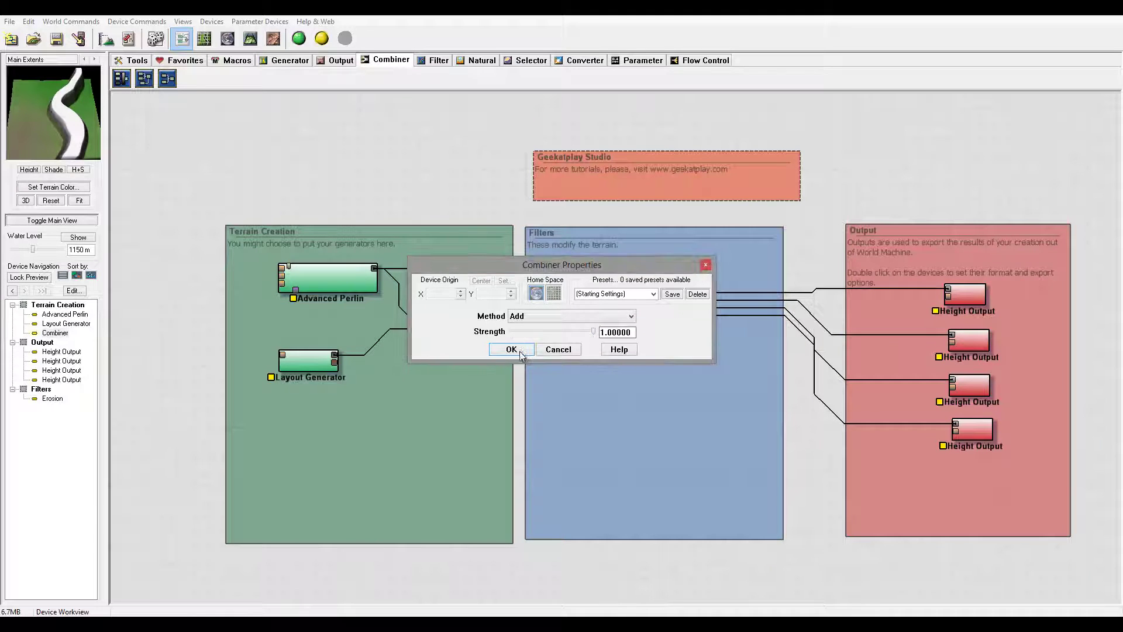
key(Return)
mouse_move(50, 117)
mouse_down()
mouse_move(98, 104)
mouse_move(39, 131)
mouse_move(106, 125)
mouse_move(59, 122)
mouse_move(47, 89)
mouse_move(44, 122)
mouse_up()
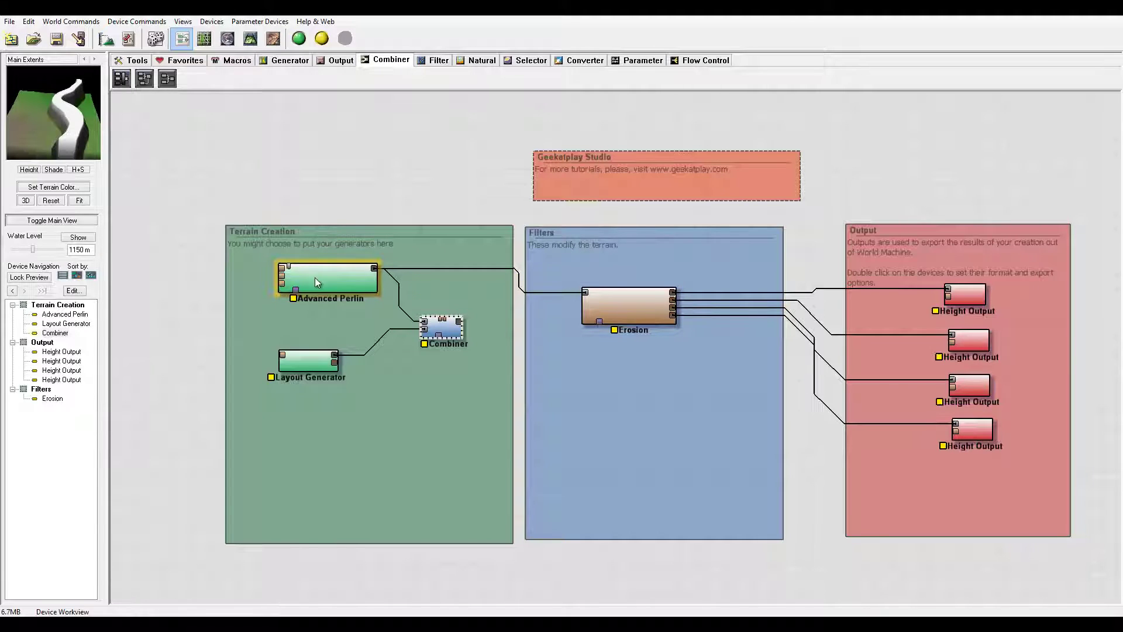
- Rearrange the Advanced Perlin, Layout Generator and Combiner devices more compactly at the west side of the Terrain Creation group and preview the Combiner
drag(315, 277, 286, 268)
drag(310, 364, 278, 392)
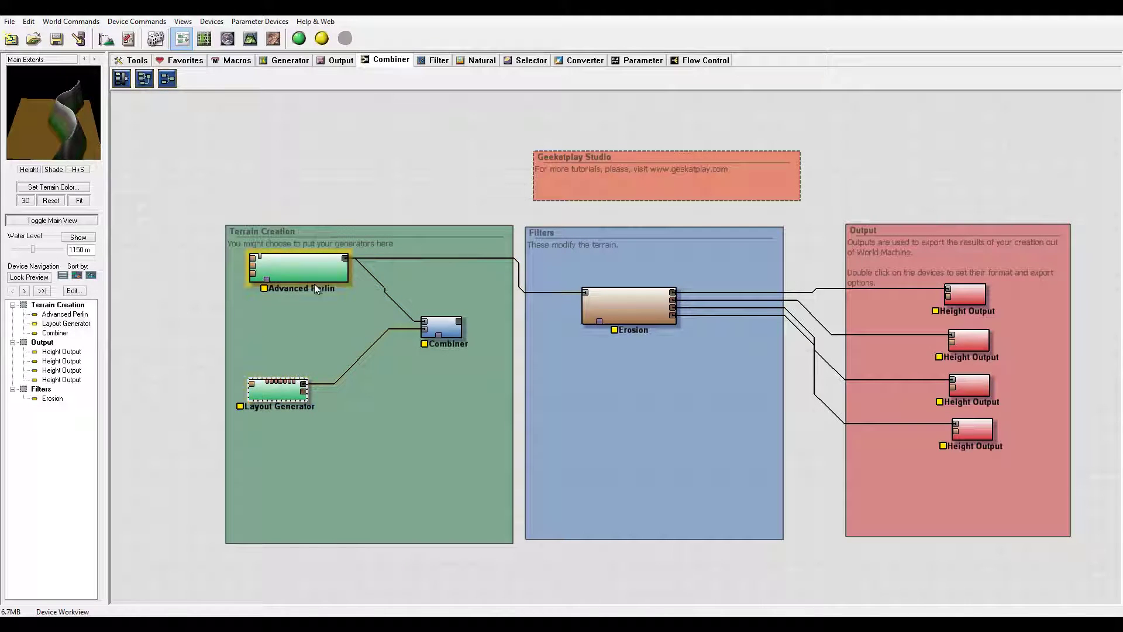
drag(314, 281, 298, 312)
drag(442, 328, 397, 334)
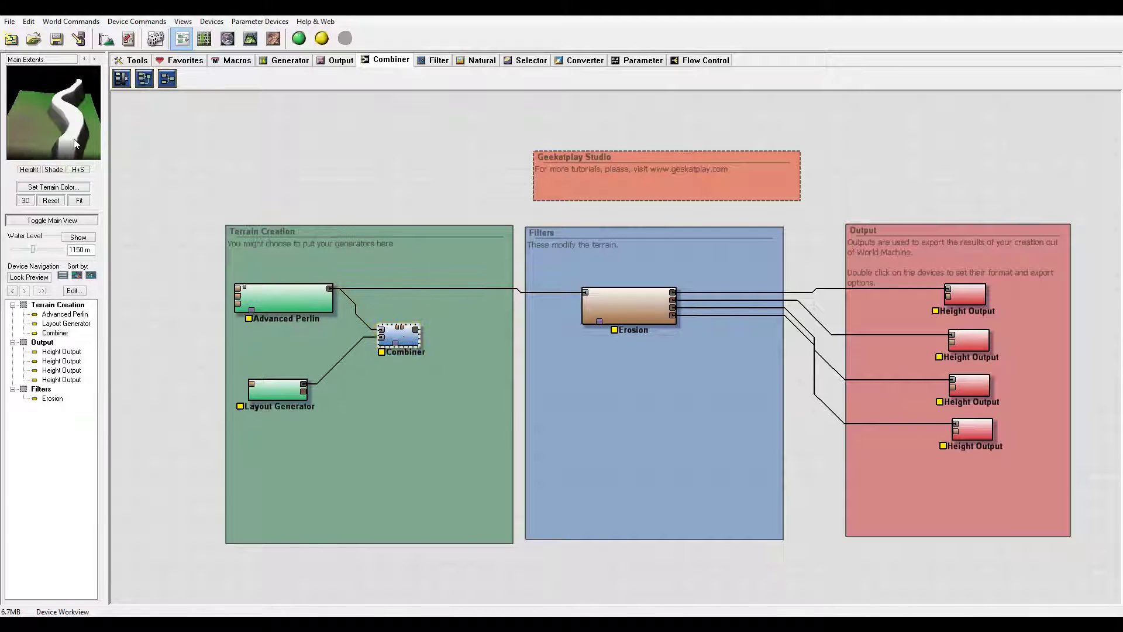
drag(73, 103, 106, 141)
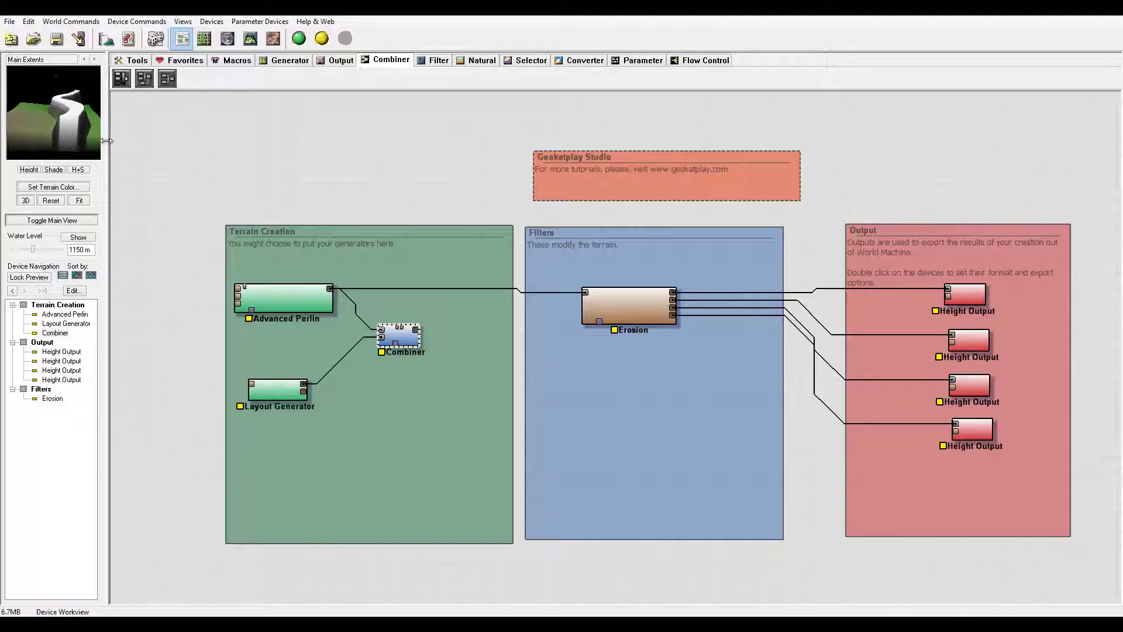
- Duplicate the Advanced Perlin device and place the copy above the Combiner, in the upper-right corner of the Terrain Creation group
click(284, 300)
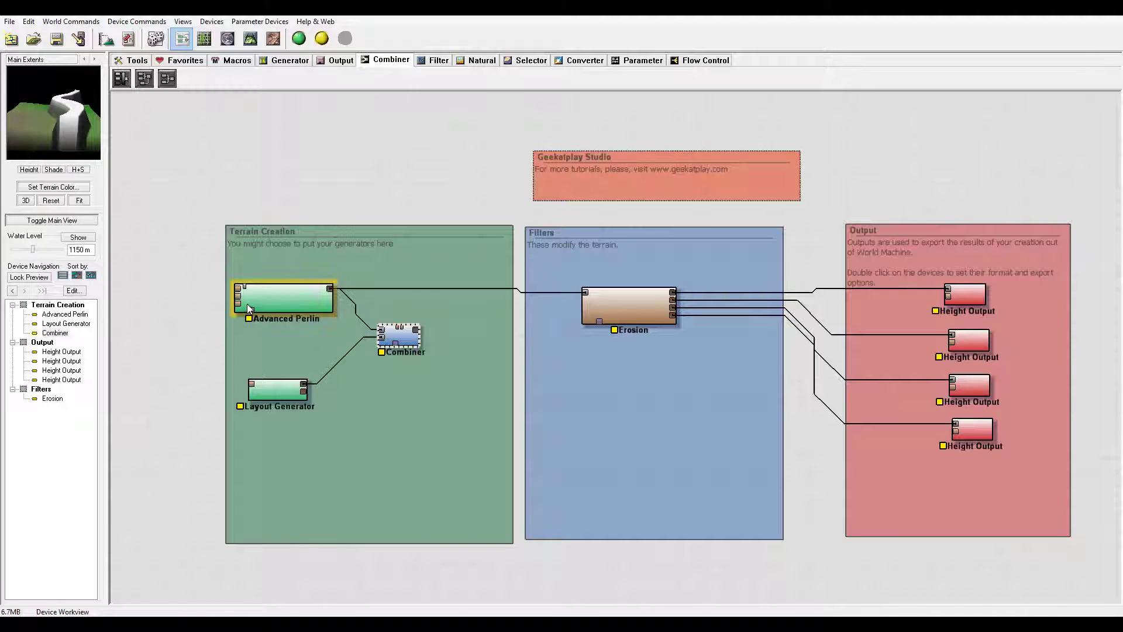
click(285, 299)
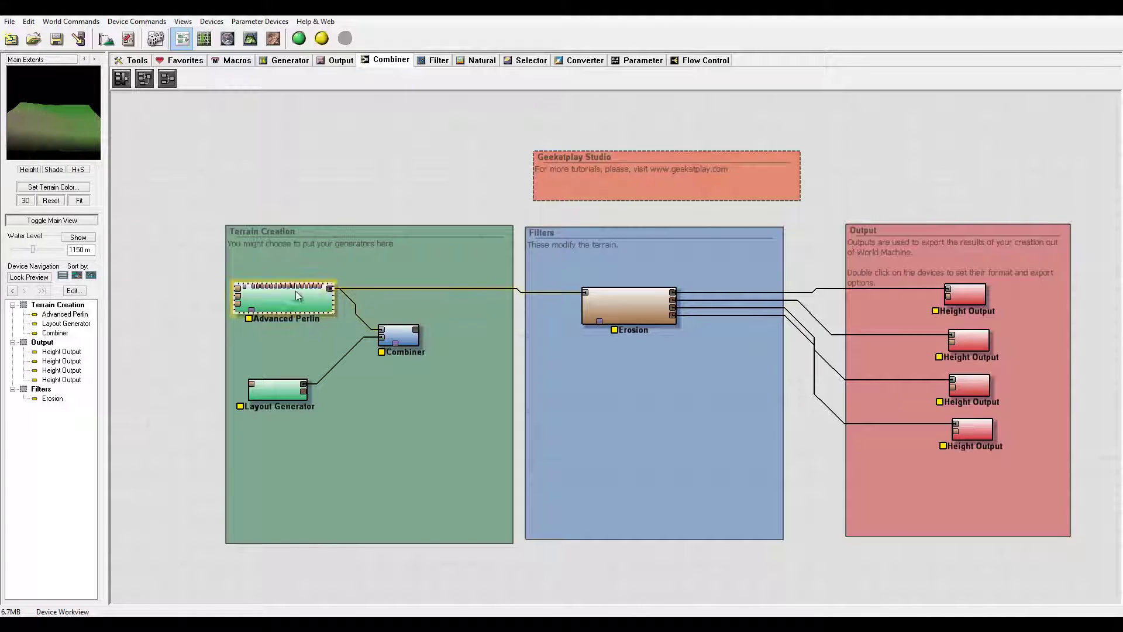
key(ctrl+c)
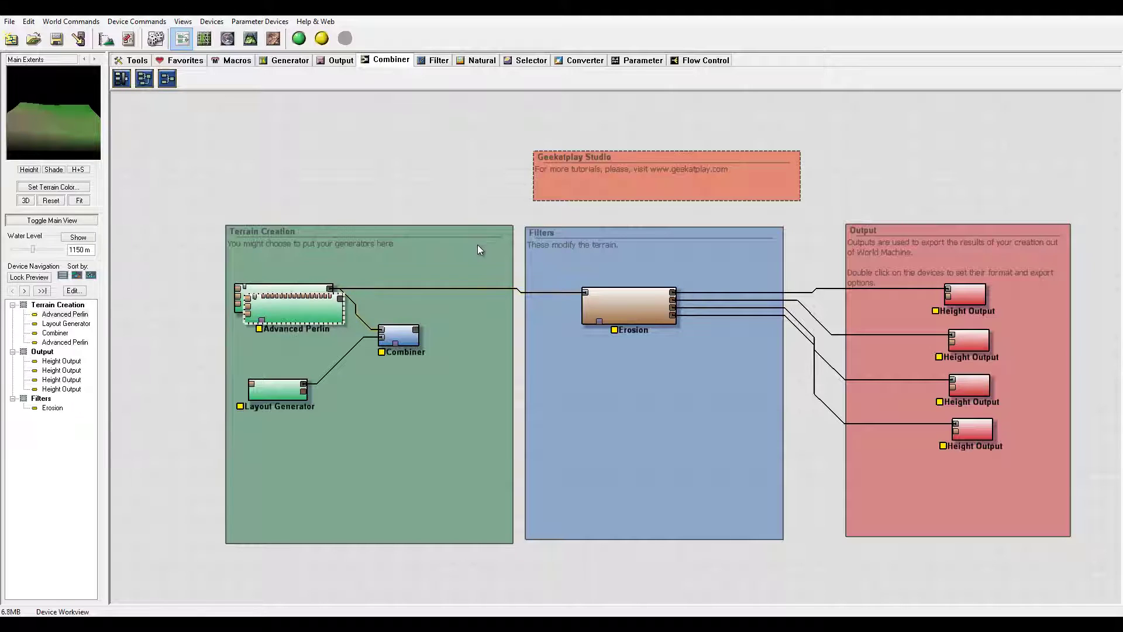
key(ctrl+v)
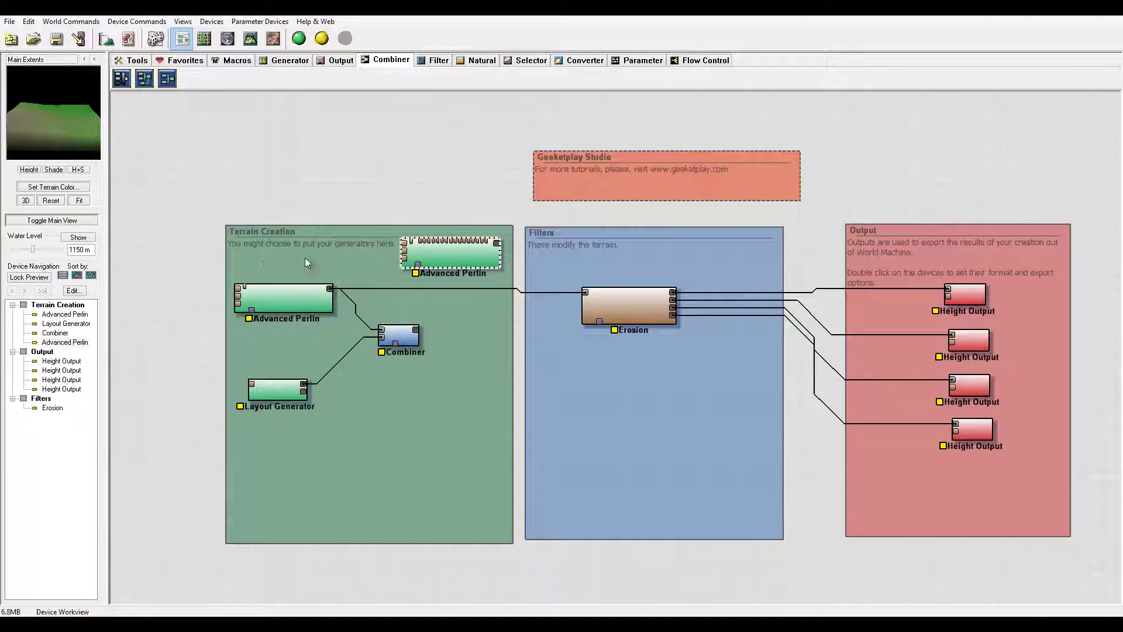
drag(437, 261, 440, 266)
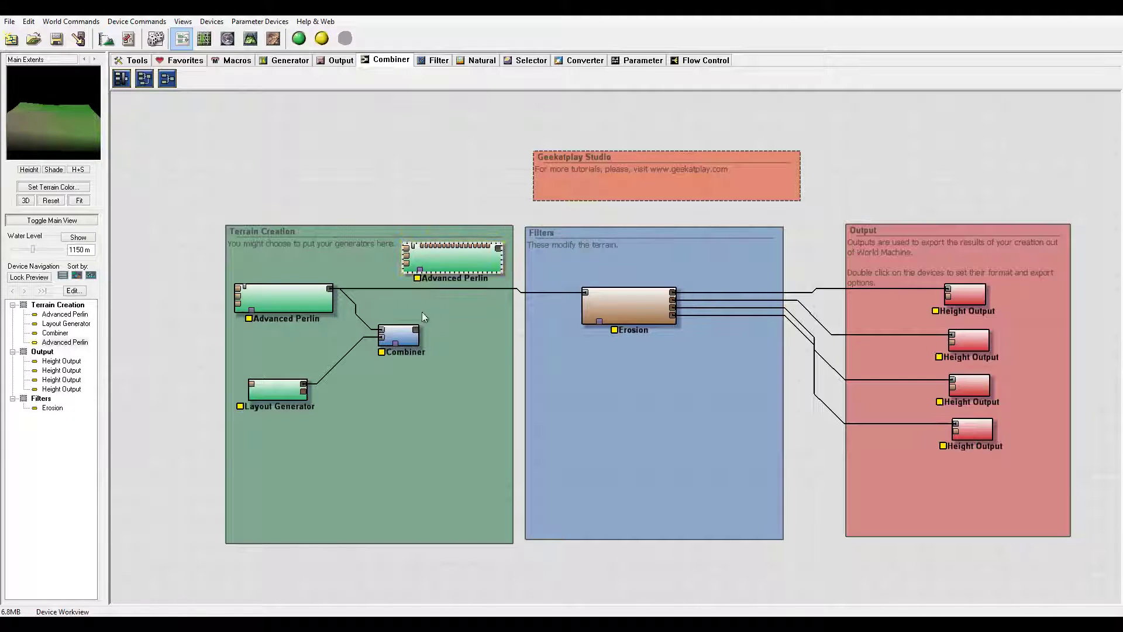
- Connect the Combiner's output to the copied Advanced Perlin's mask input and remove the wire feeding the Erosion device's primary input
drag(417, 332, 444, 259)
right_click(585, 292)
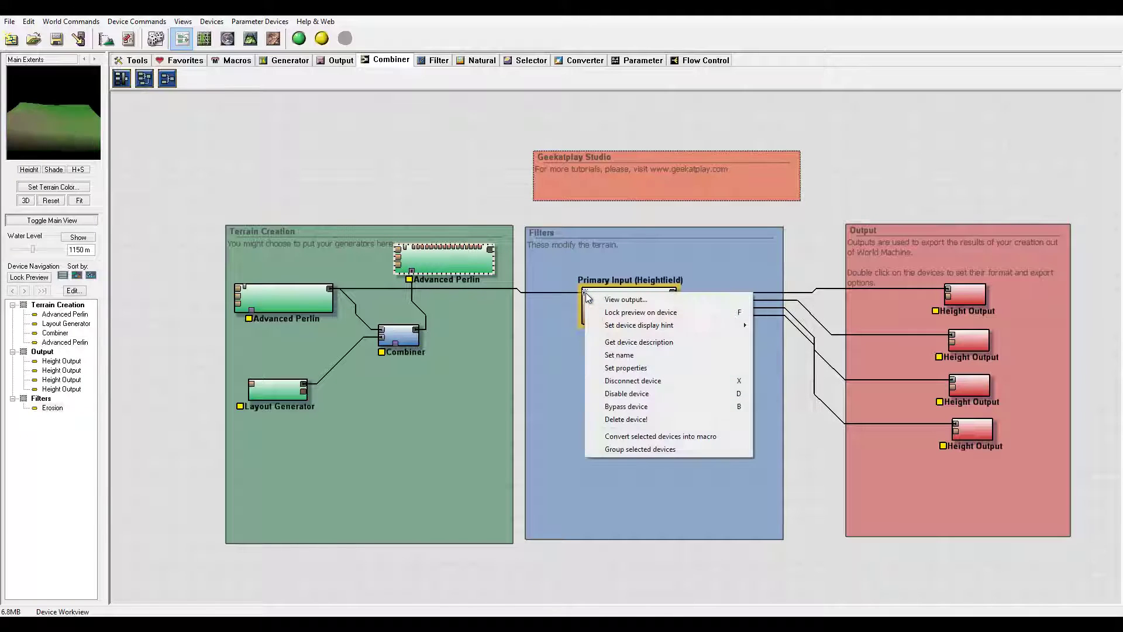
click(571, 300)
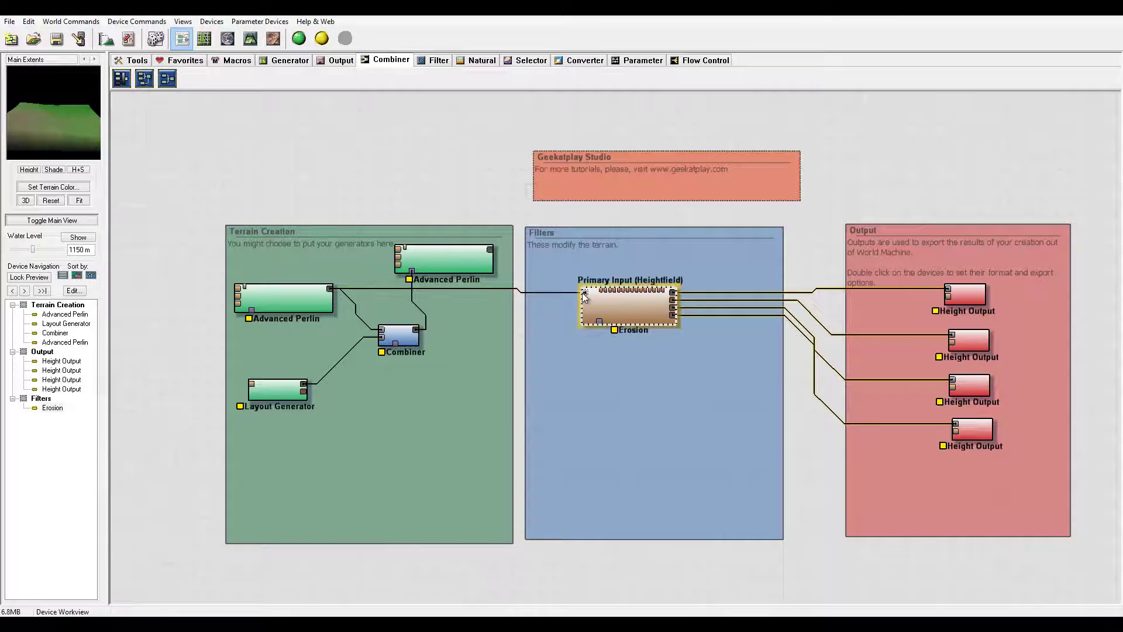
key(F6)
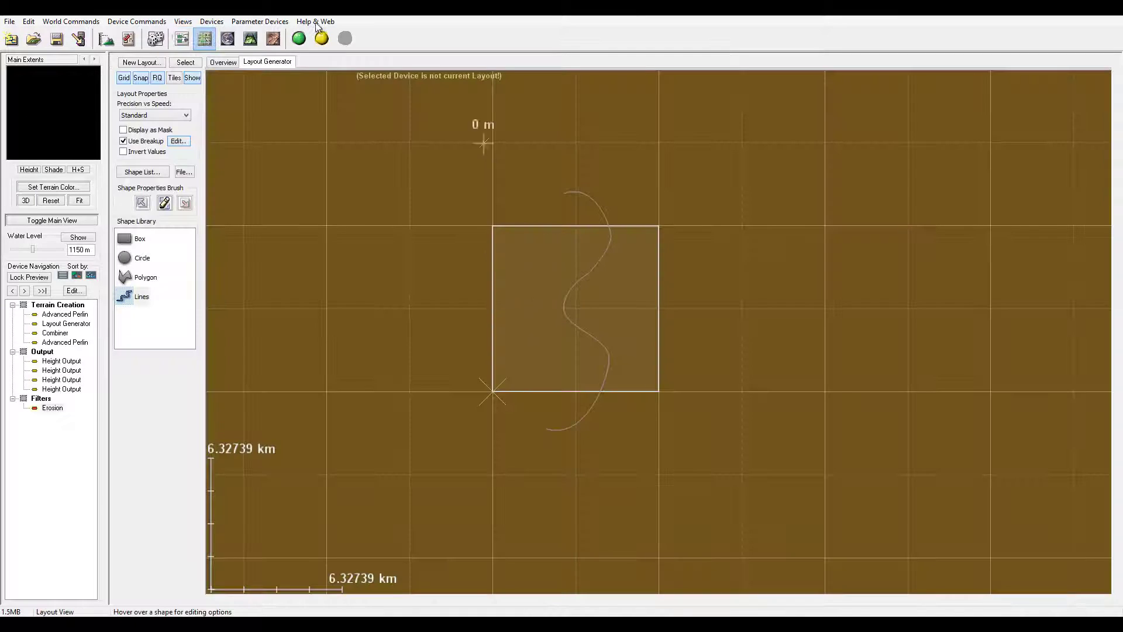
click(182, 38)
- Nudge the copied Advanced Perlin device slightly and examine its terrain preview from several angles
click(443, 262)
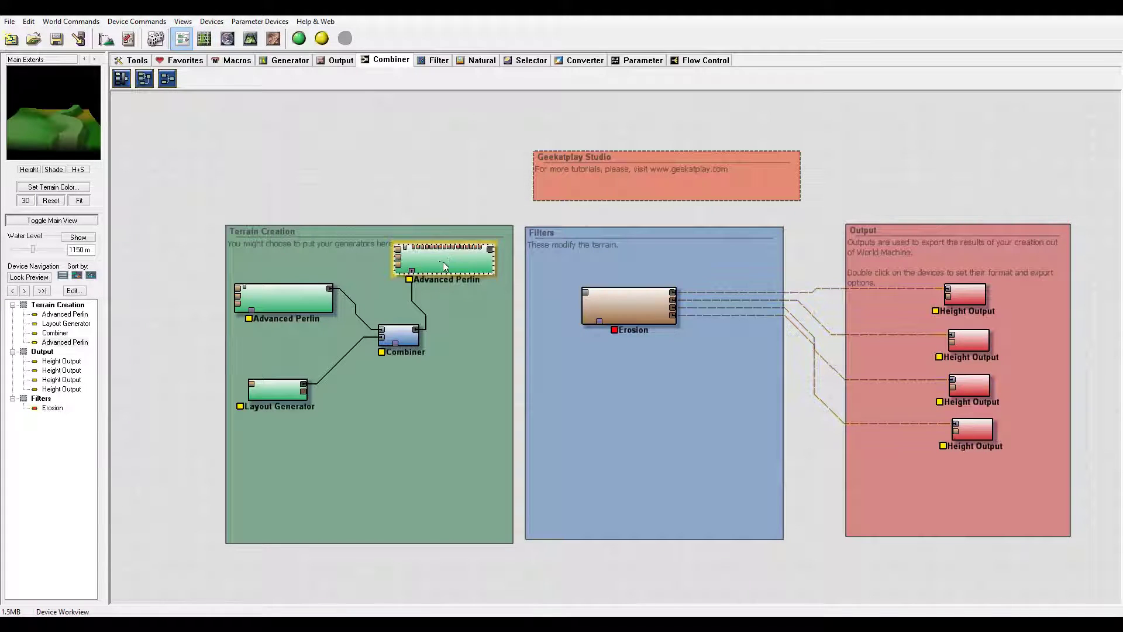
drag(444, 261, 450, 271)
drag(57, 137, 84, 88)
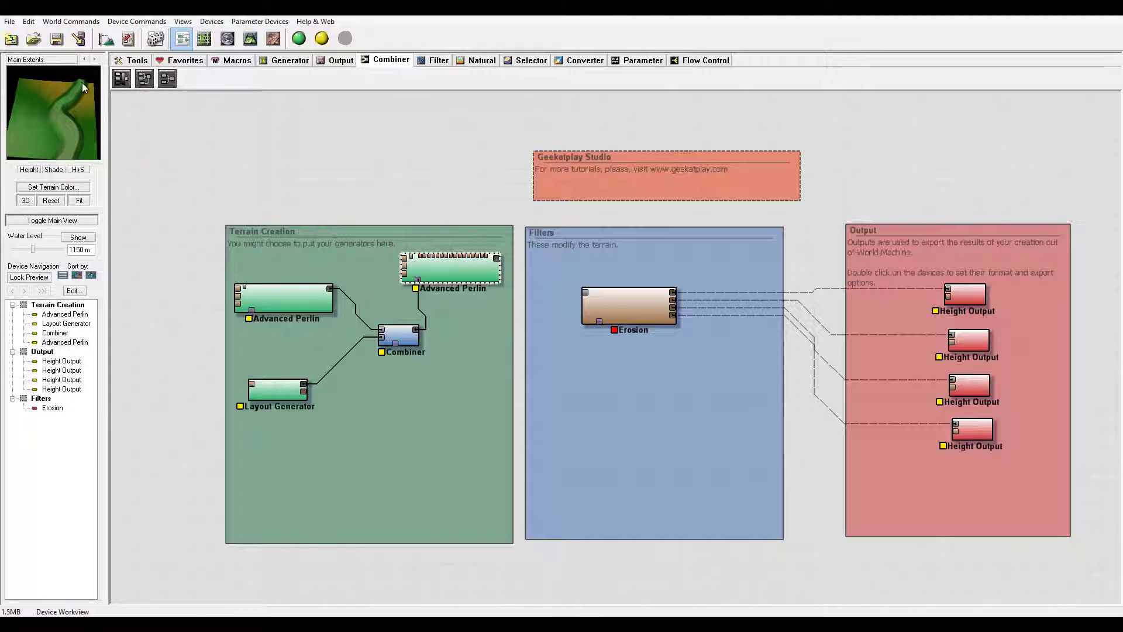
drag(73, 135, 90, 137)
drag(59, 123, 109, 150)
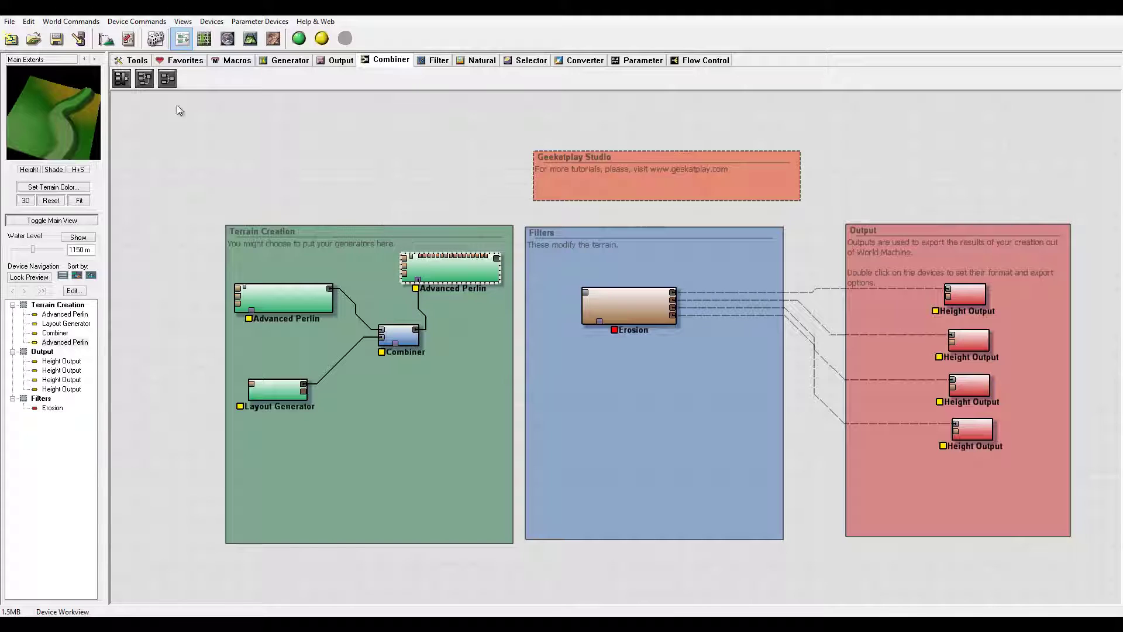
drag(96, 130, 135, 100)
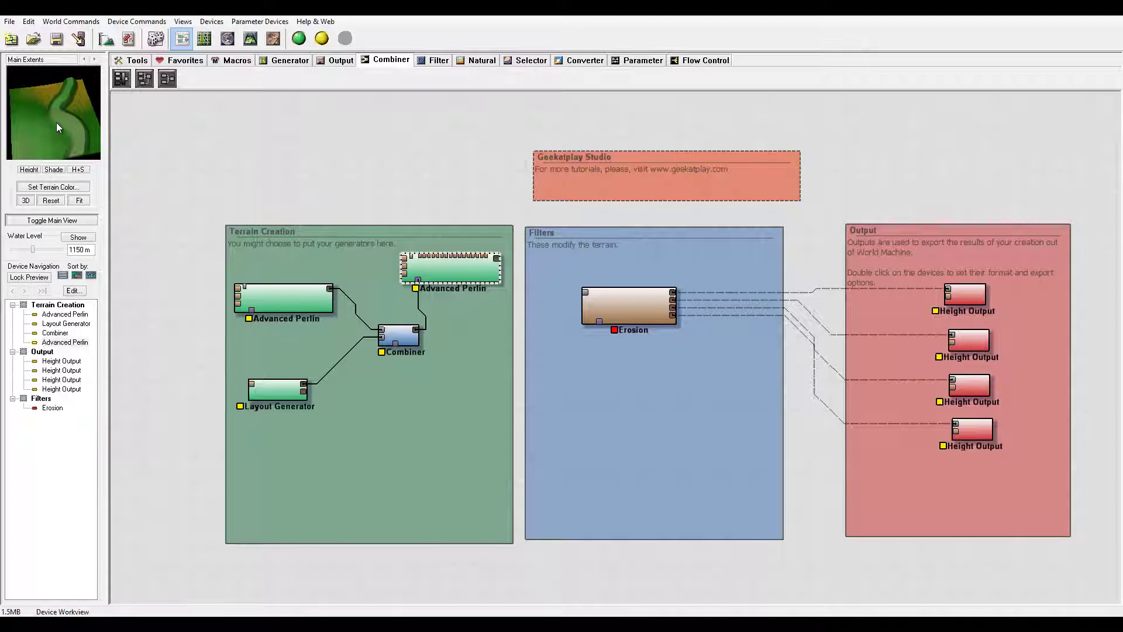
drag(55, 125, 17, 117)
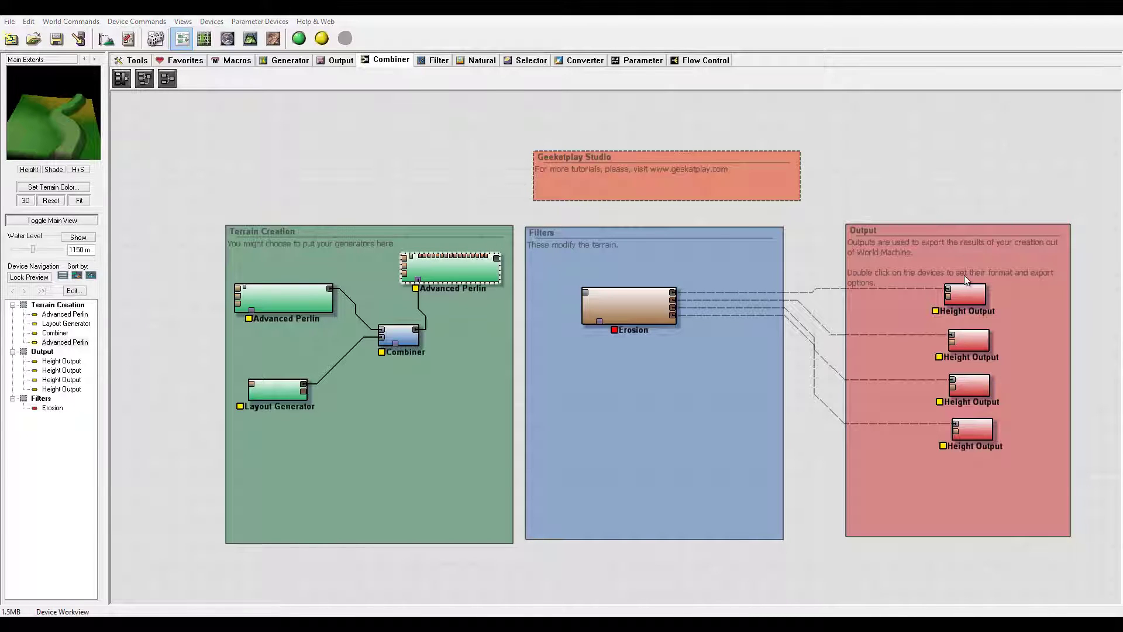
- Set the copied Advanced Perlin's feature scale to 840.896 m and its elevation center to 2542.97
double_click(452, 269)
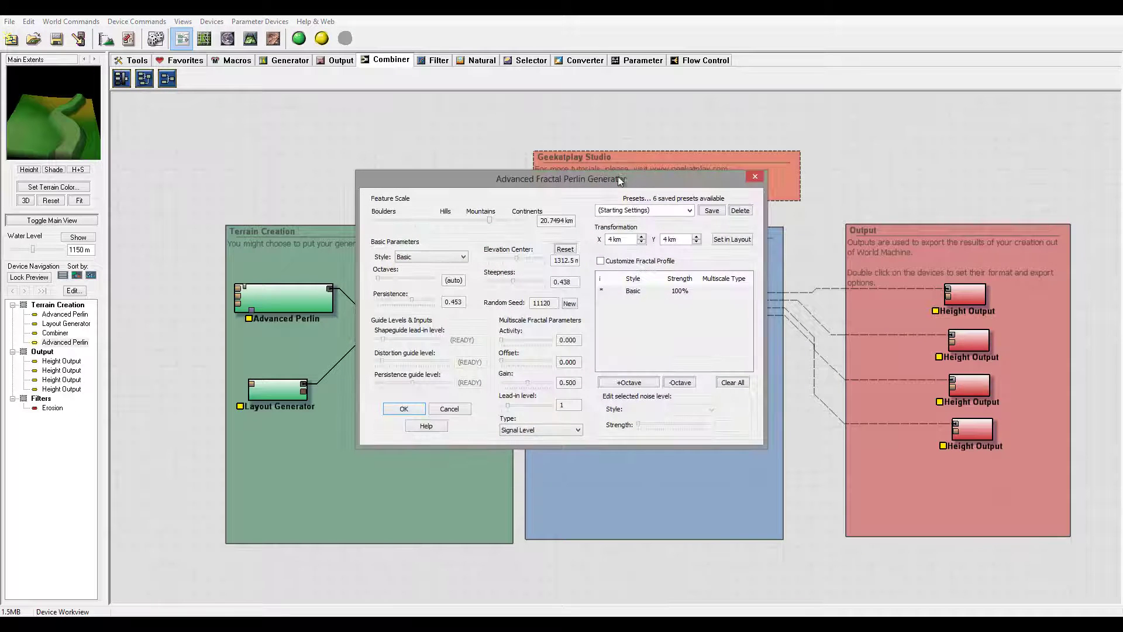
drag(685, 177, 774, 223)
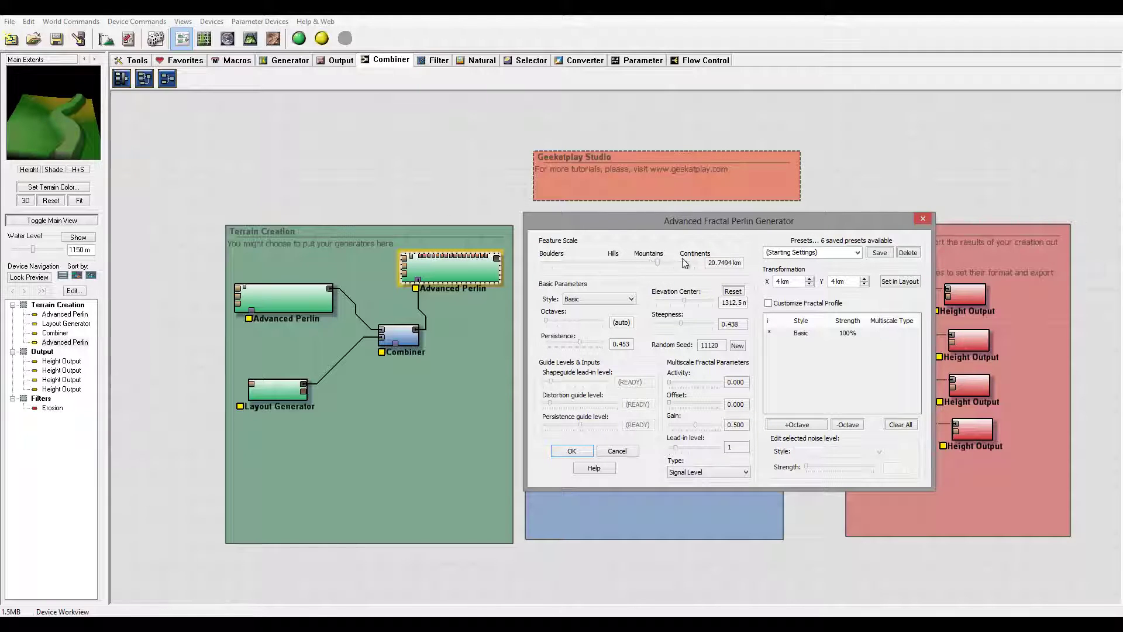
drag(656, 266, 614, 263)
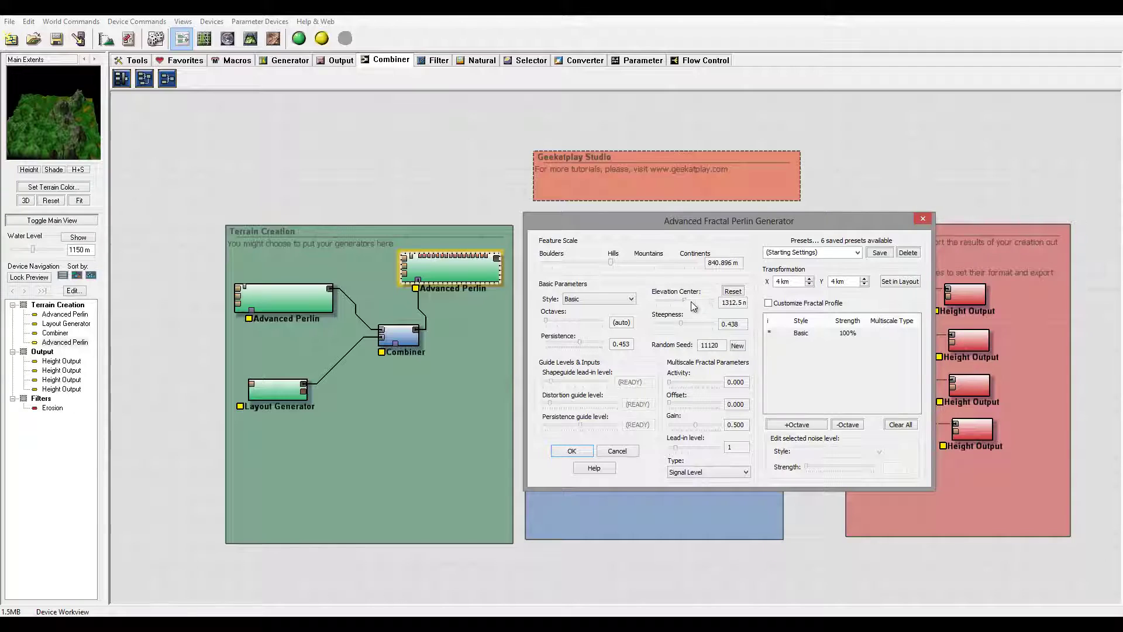
drag(691, 300, 712, 302)
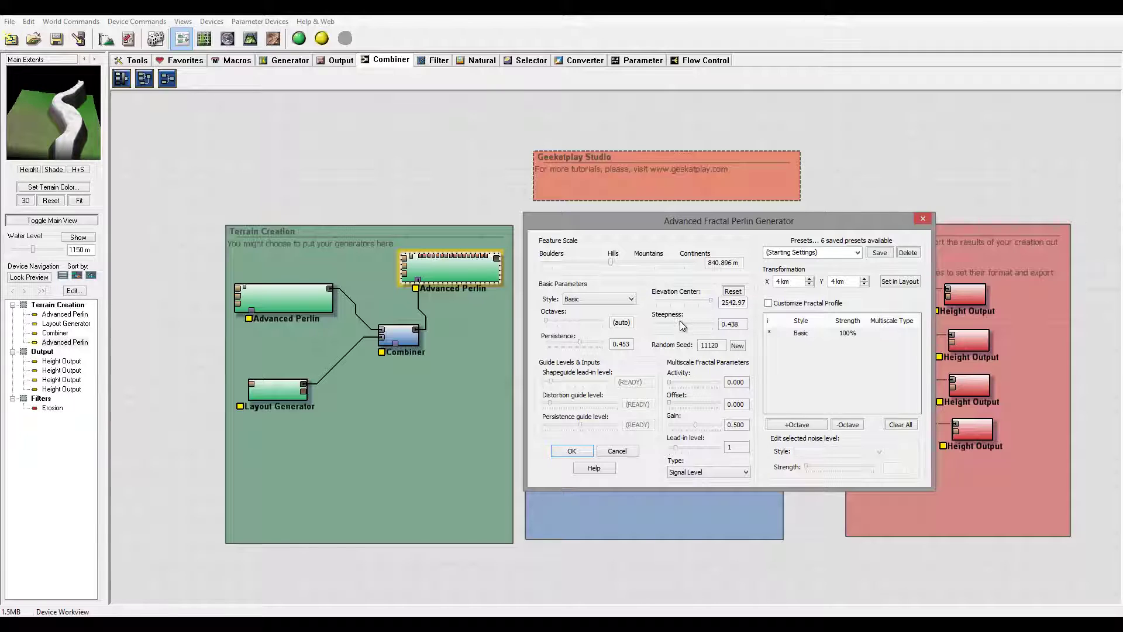
- Set the copied Advanced Perlin's steepness to 0.500, persistence to 0.625 and style to Smooth Ridged
drag(681, 322, 685, 321)
drag(581, 341, 591, 343)
click(617, 301)
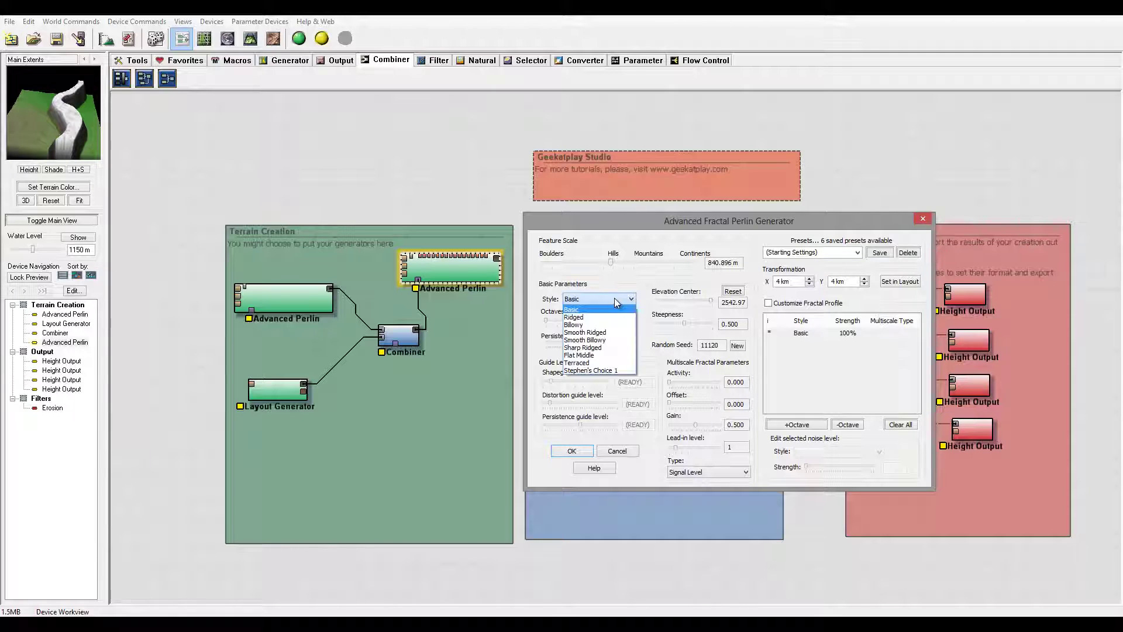
click(585, 332)
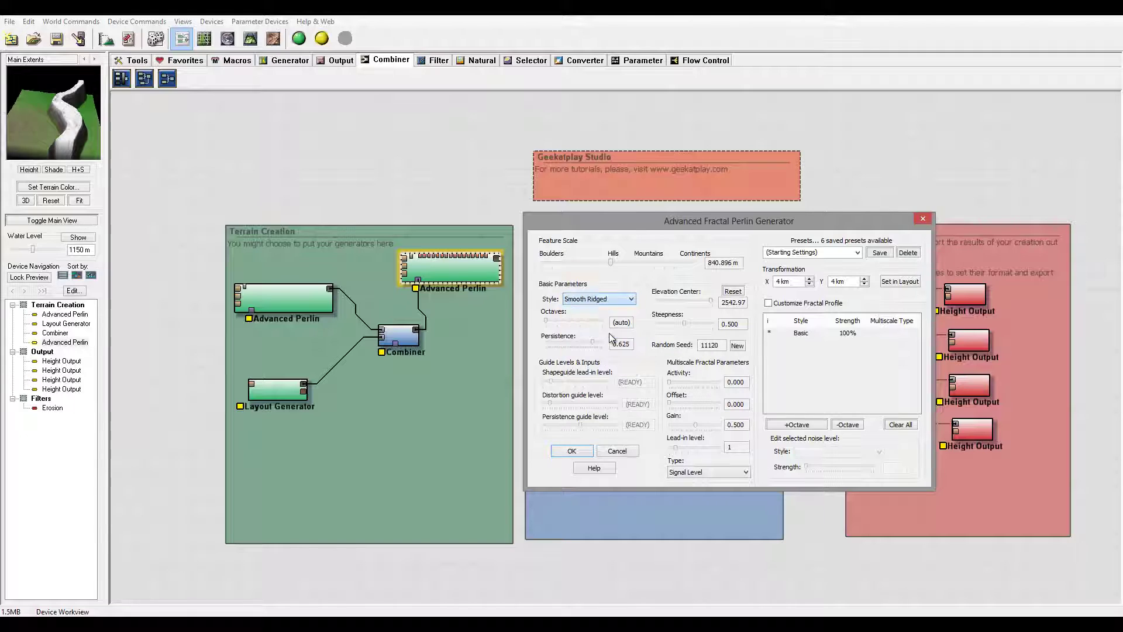
- Review the copied Advanced Perlin's preview and available styles, keep Smooth Ridged and accept the generator settings
click(49, 107)
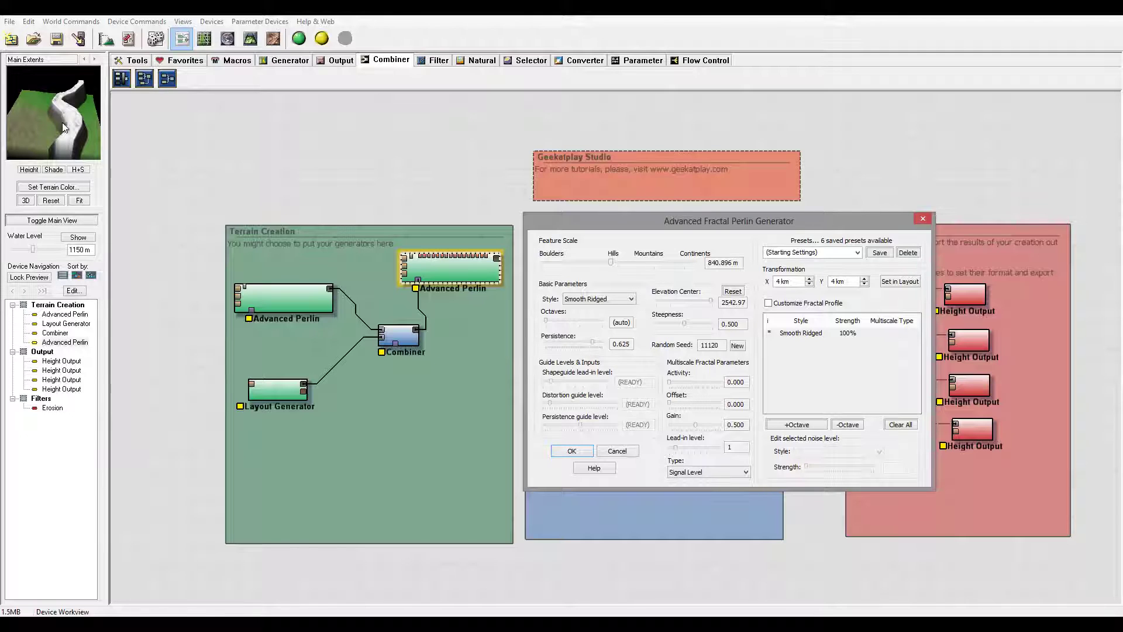
click(622, 299)
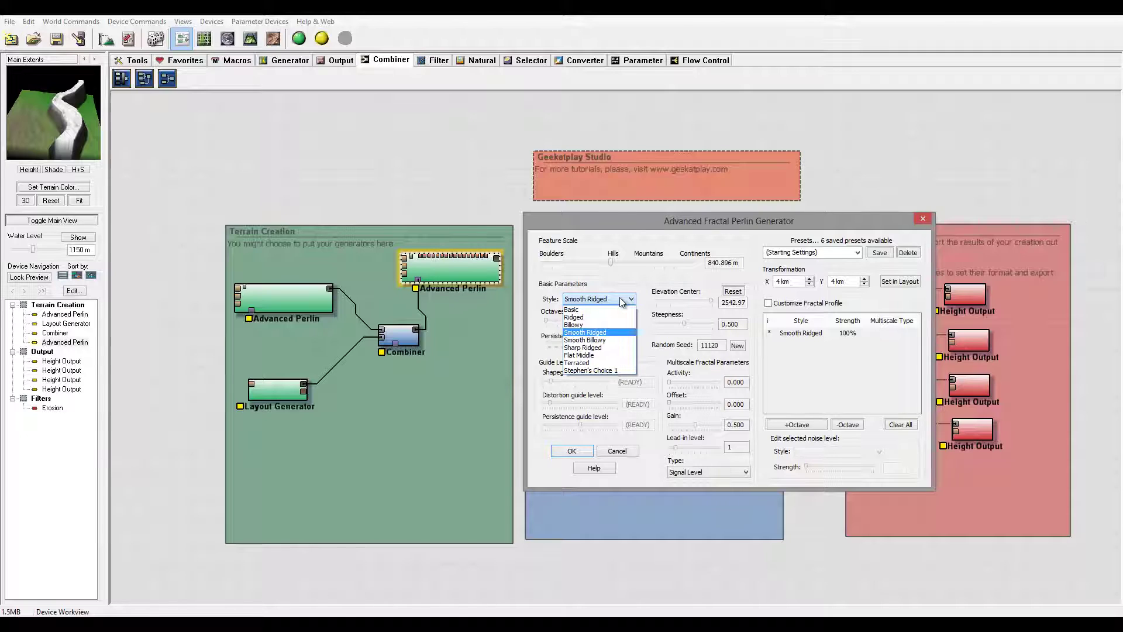
click(622, 300)
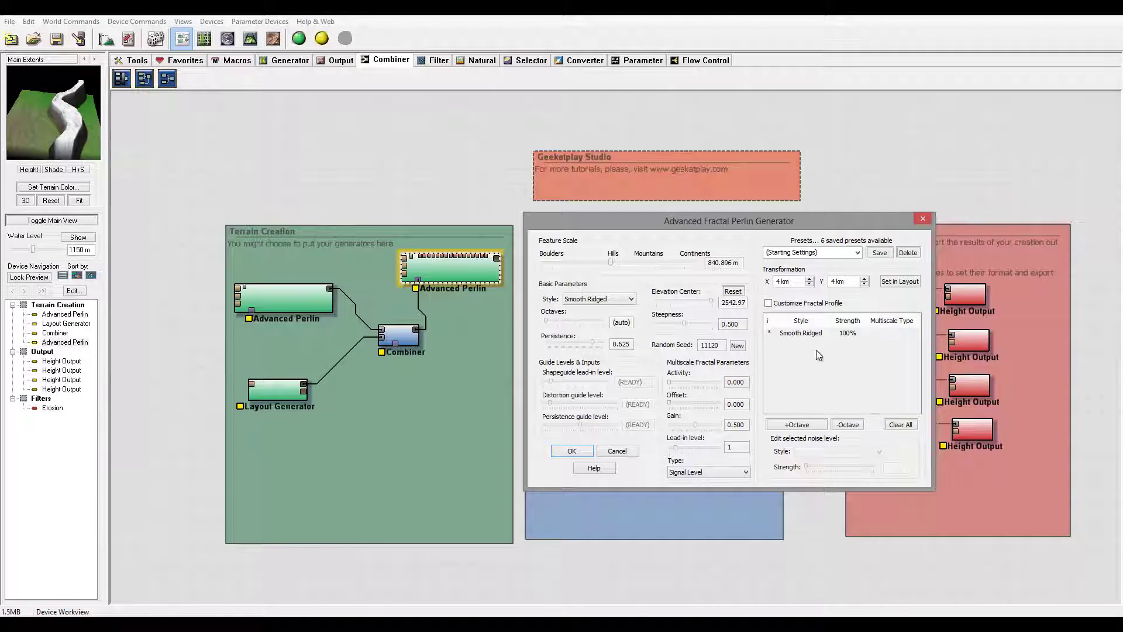
click(572, 452)
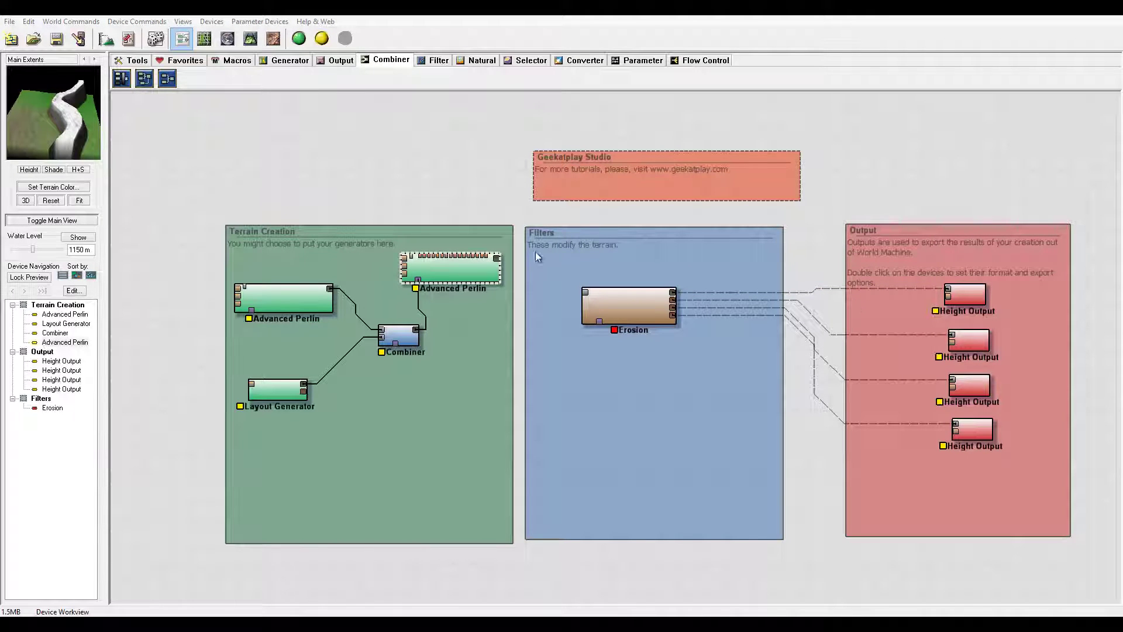
- Add an Inverter filter below the Erosion device and wire the copied Advanced Perlin's output into its input
click(437, 61)
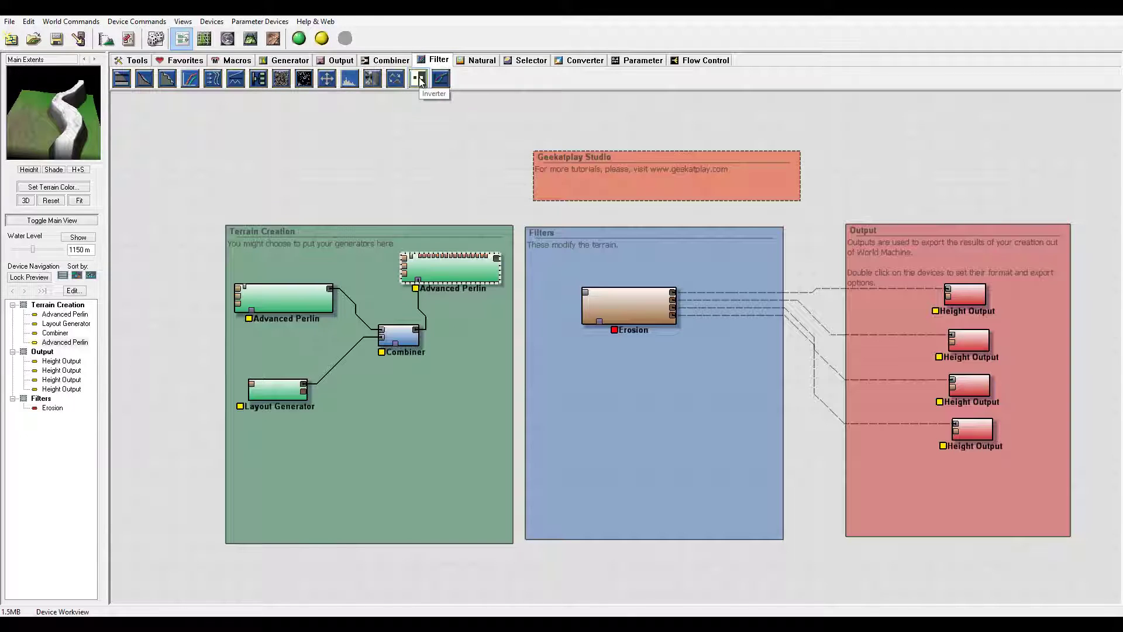
drag(419, 78, 560, 378)
drag(449, 259, 541, 373)
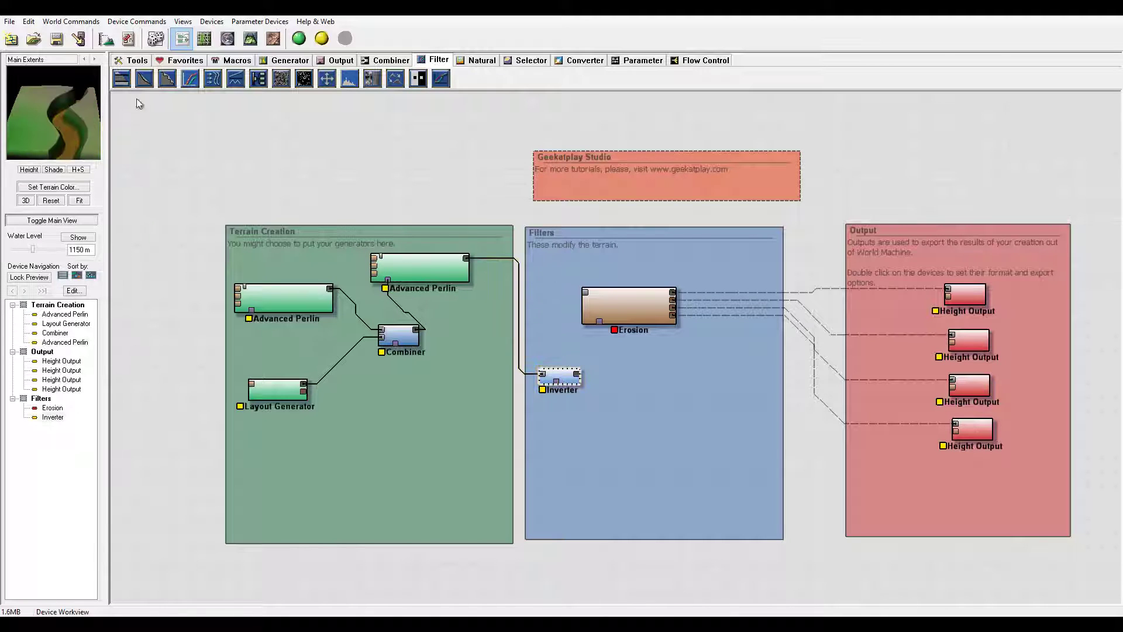
drag(58, 122, 102, 82)
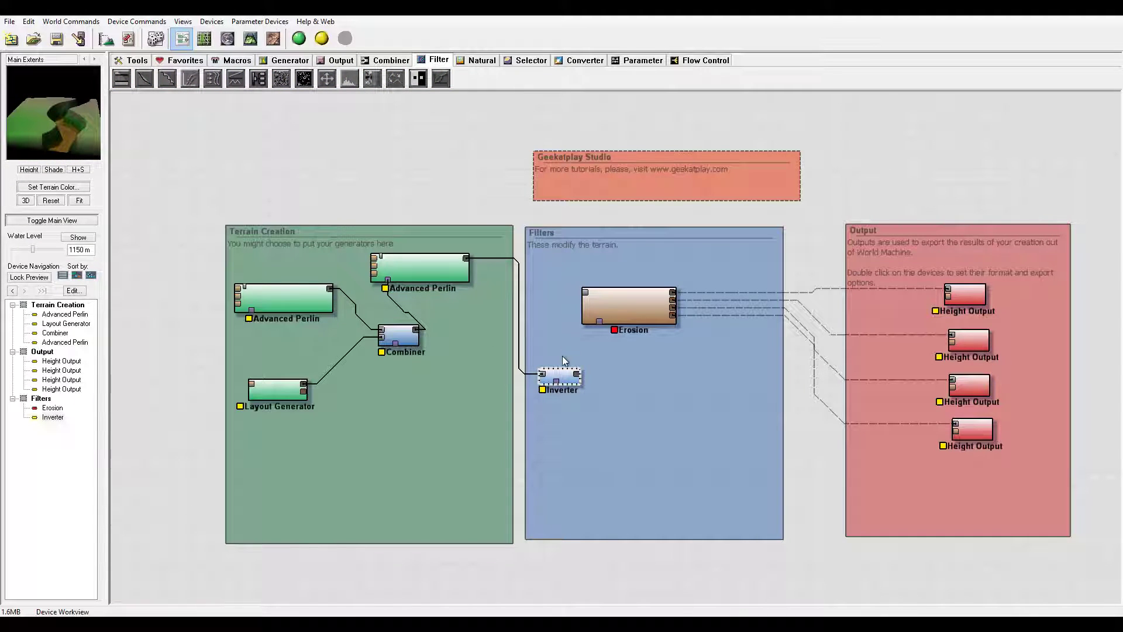
- Lock the terrain preview on the Inverter device
click(569, 381)
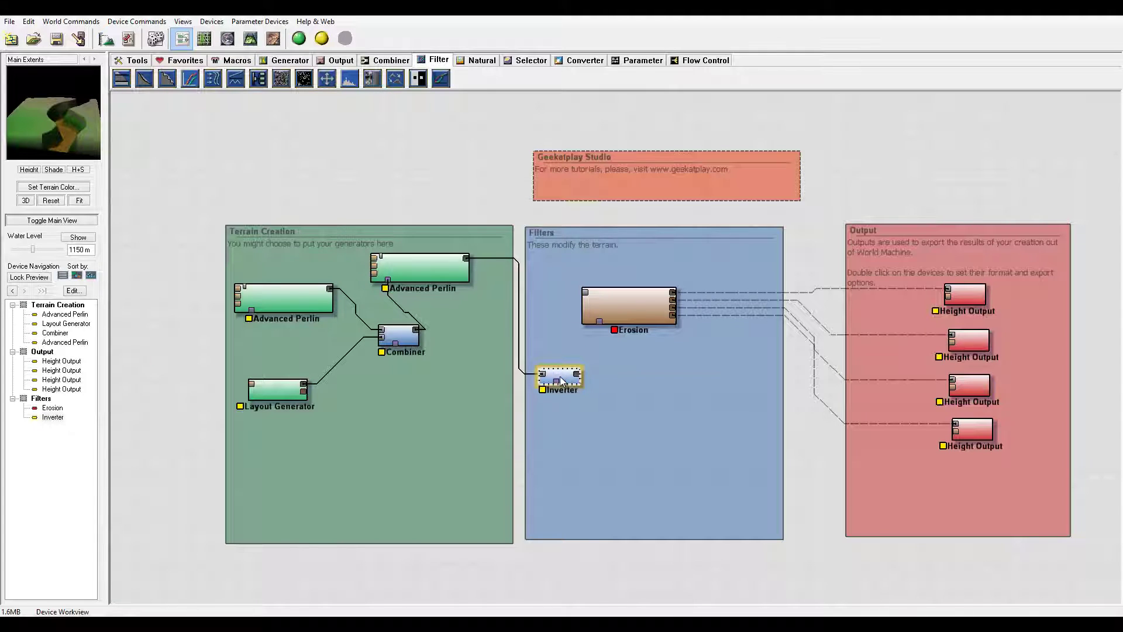
right_click(561, 381)
click(648, 396)
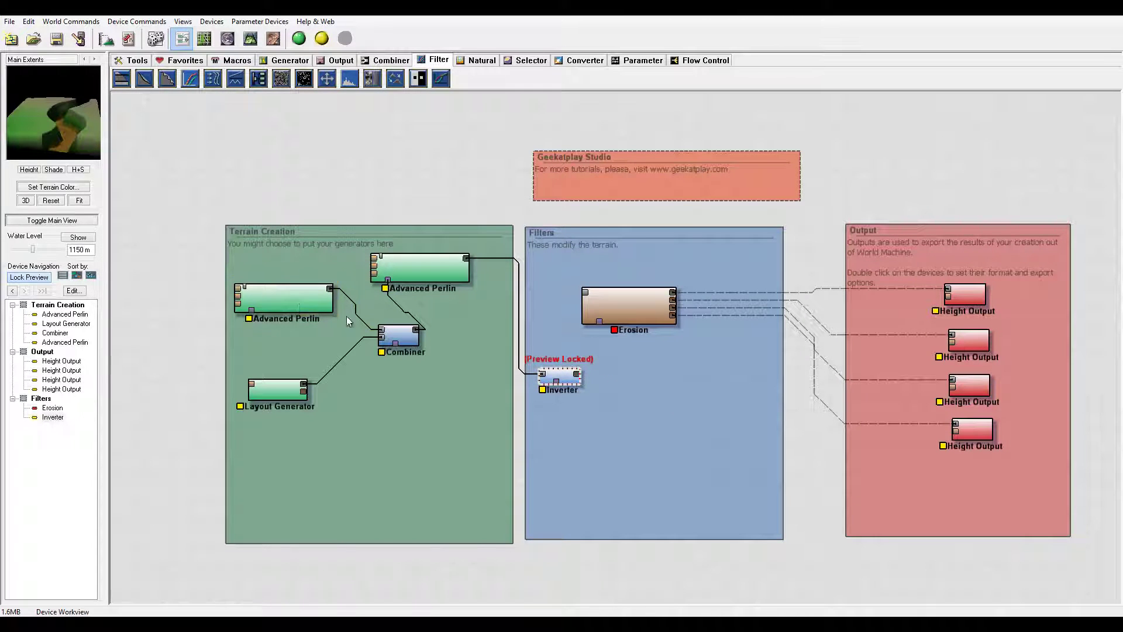
- Set the original Advanced Perlin's elevation center to 820.313 and steepness to 0.688, and slightly reduce its feature scale
double_click(303, 300)
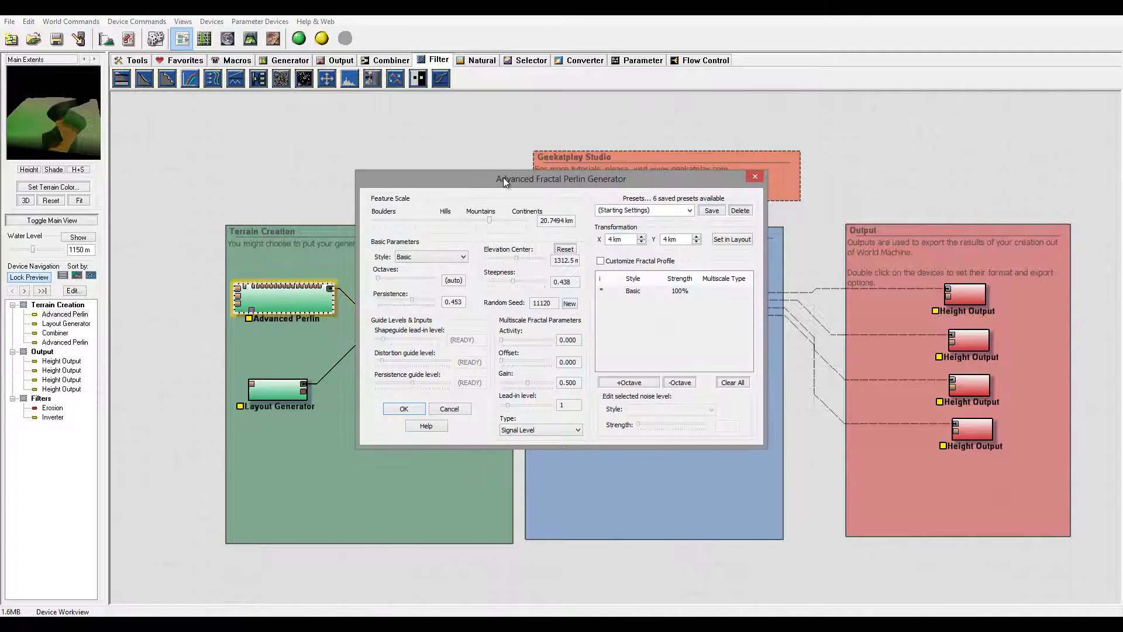
drag(505, 179, 733, 86)
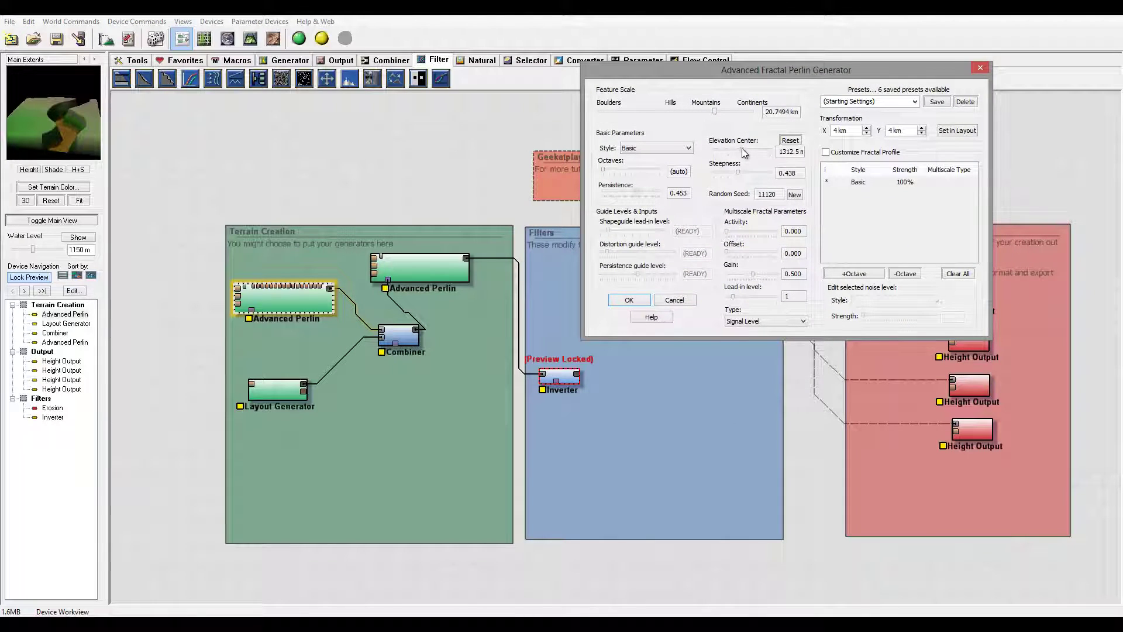
drag(741, 150, 763, 151)
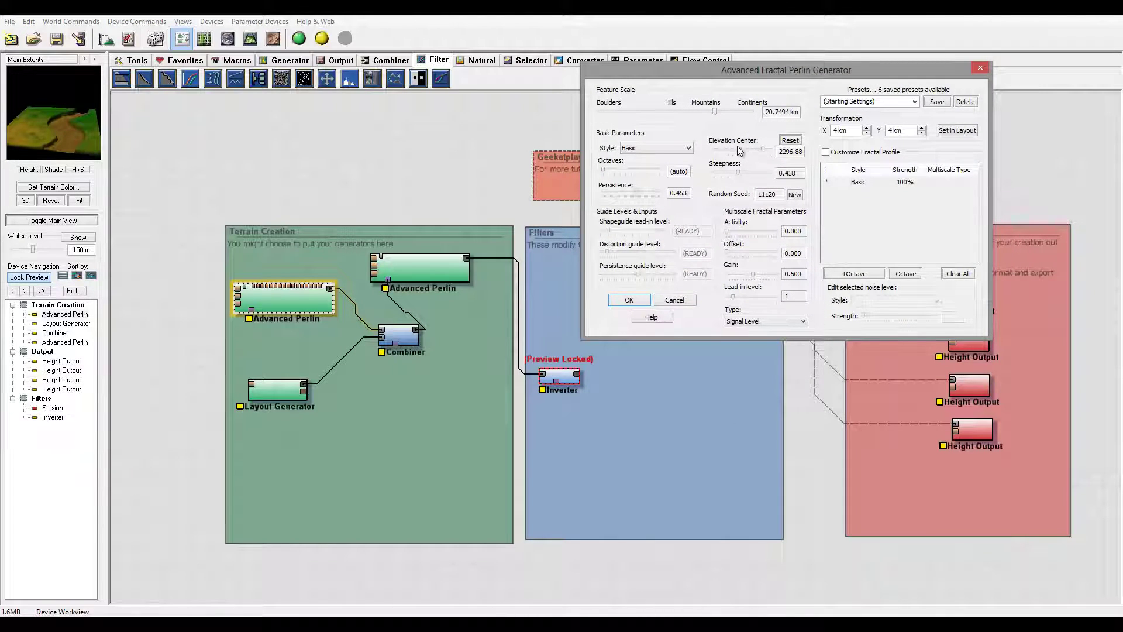
mouse_move(760, 148)
mouse_down()
mouse_move(717, 150)
mouse_move(731, 145)
mouse_move(753, 170)
mouse_up()
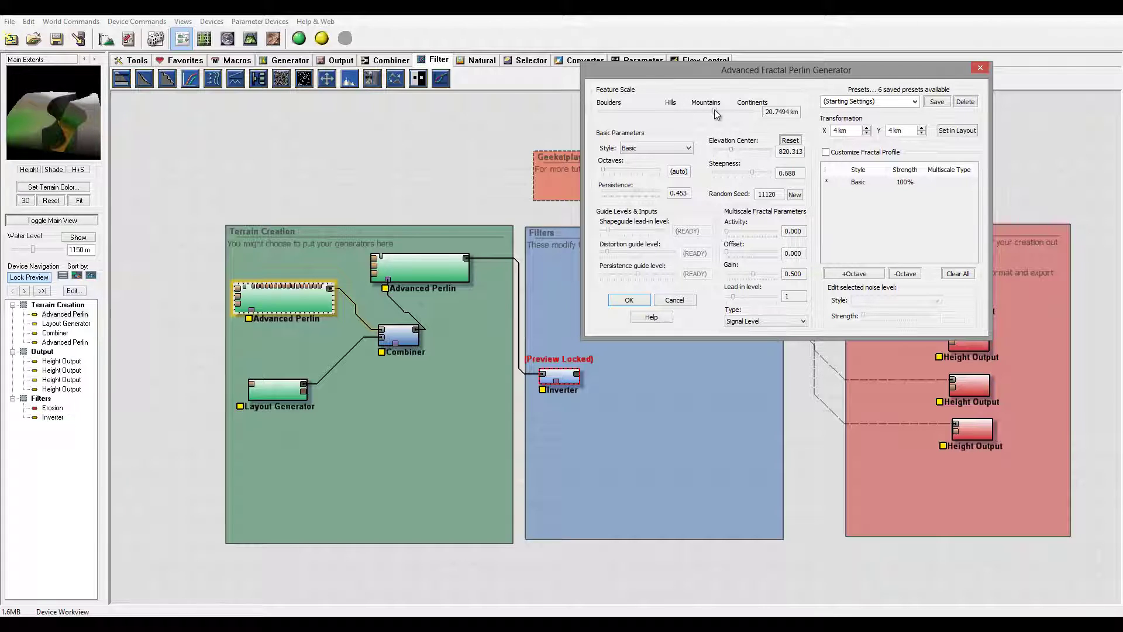
drag(717, 114, 712, 111)
click(627, 300)
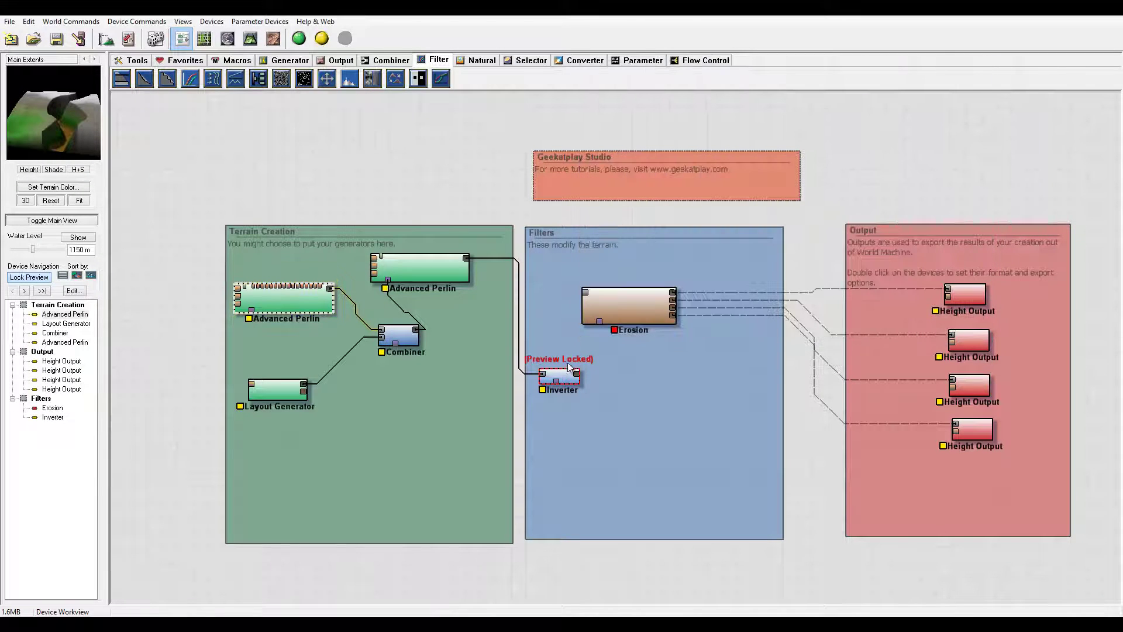
- Release the preview lock on the Inverter and wire its output into the Erosion device's primary input
right_click(562, 378)
click(635, 403)
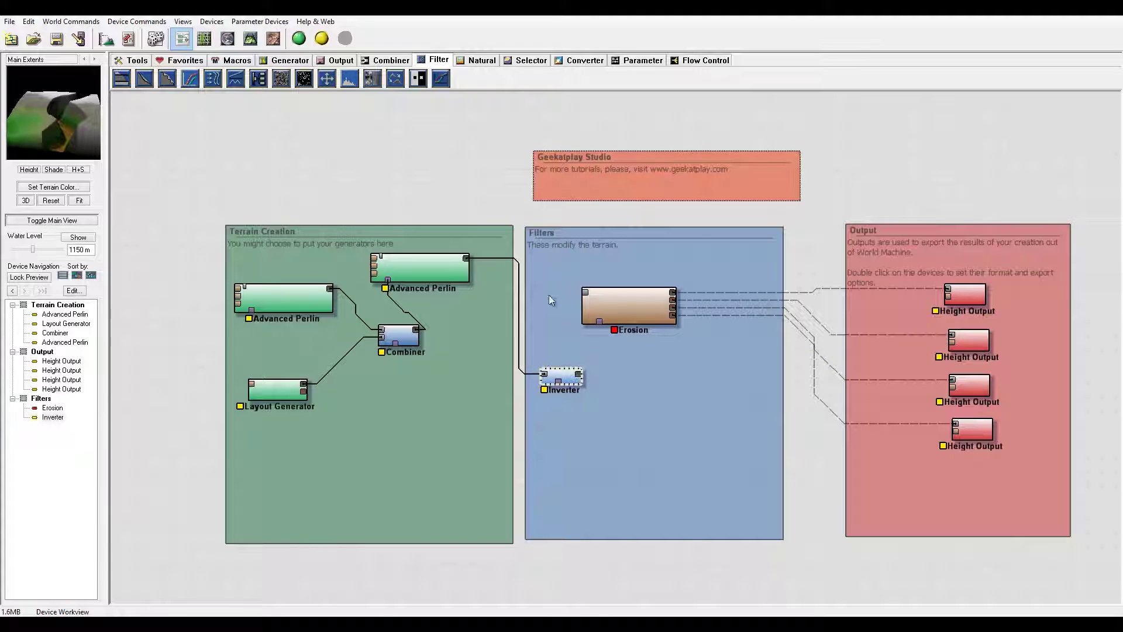
drag(579, 376, 665, 289)
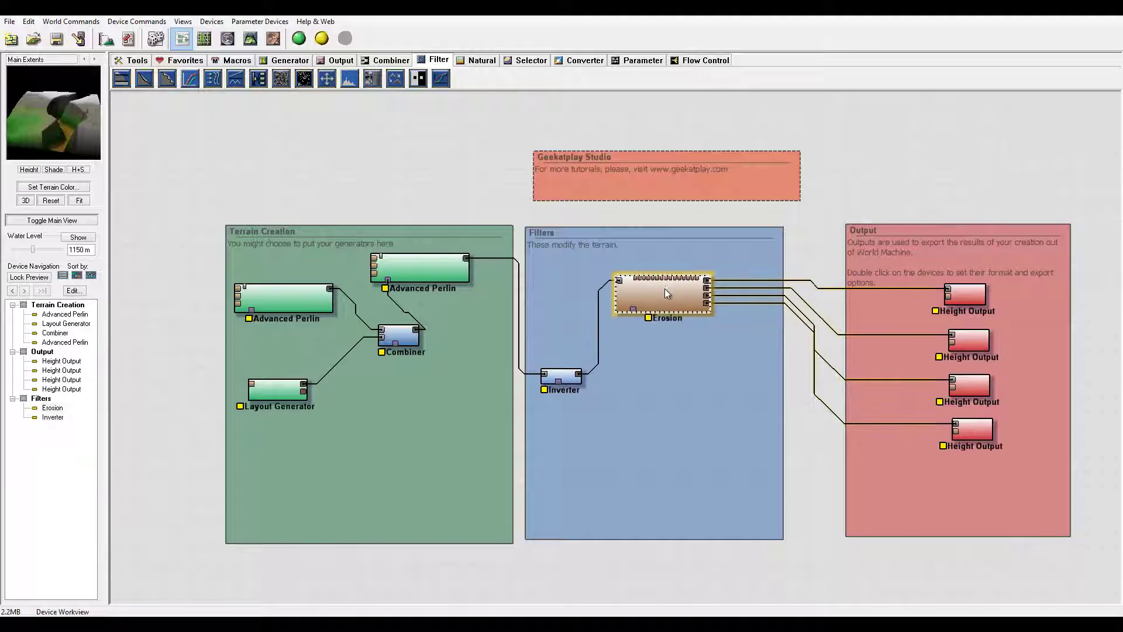
drag(26, 127, 71, 122)
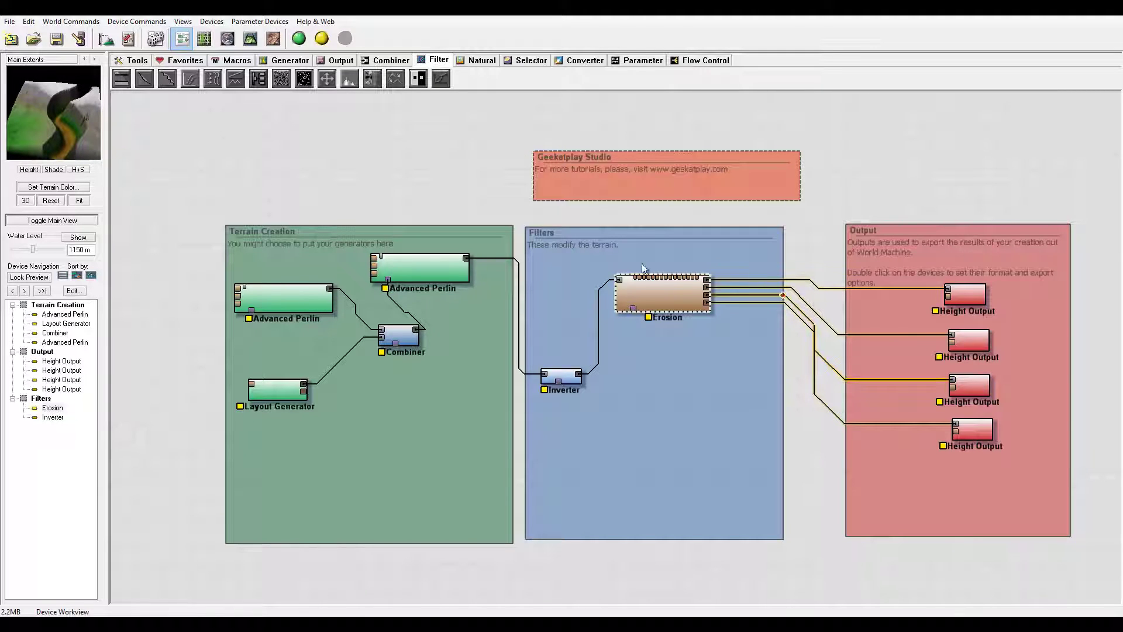
mouse_move(75, 110)
mouse_down()
mouse_move(80, 76)
mouse_move(59, 89)
mouse_move(51, 69)
mouse_move(10, 75)
mouse_move(83, 99)
mouse_up()
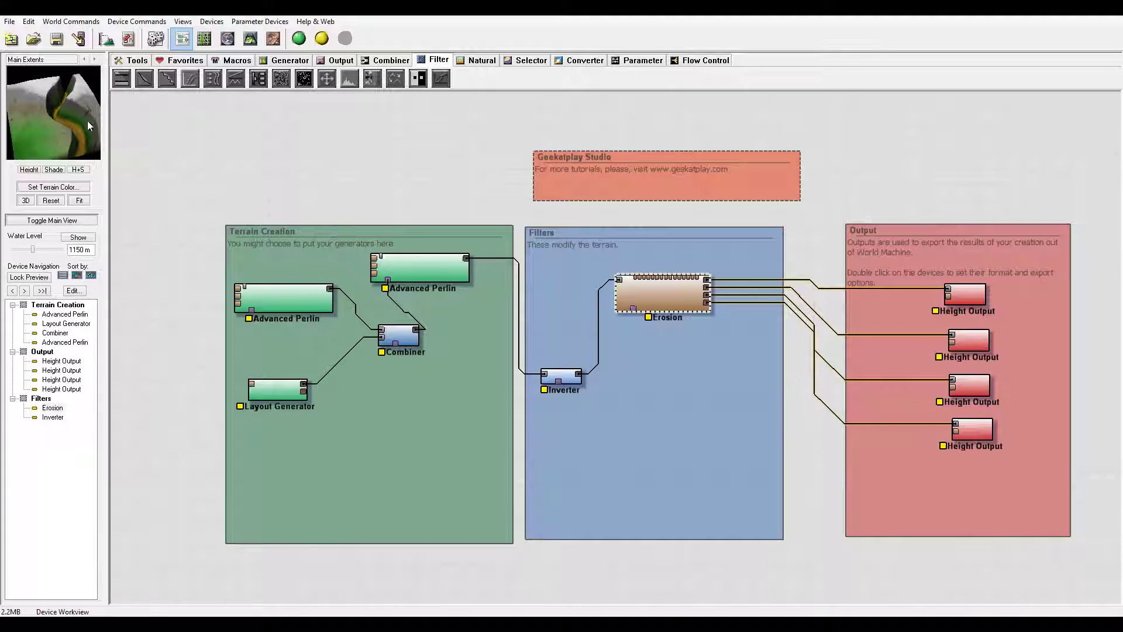
mouse_move(75, 125)
mouse_down()
mouse_move(57, 86)
mouse_move(41, 107)
mouse_move(54, 107)
mouse_move(23, 103)
mouse_move(54, 122)
mouse_move(78, 104)
mouse_move(68, 103)
mouse_move(82, 127)
mouse_move(89, 105)
mouse_move(40, 120)
mouse_move(99, 105)
mouse_move(67, 130)
mouse_move(53, 121)
mouse_move(64, 126)
mouse_up()
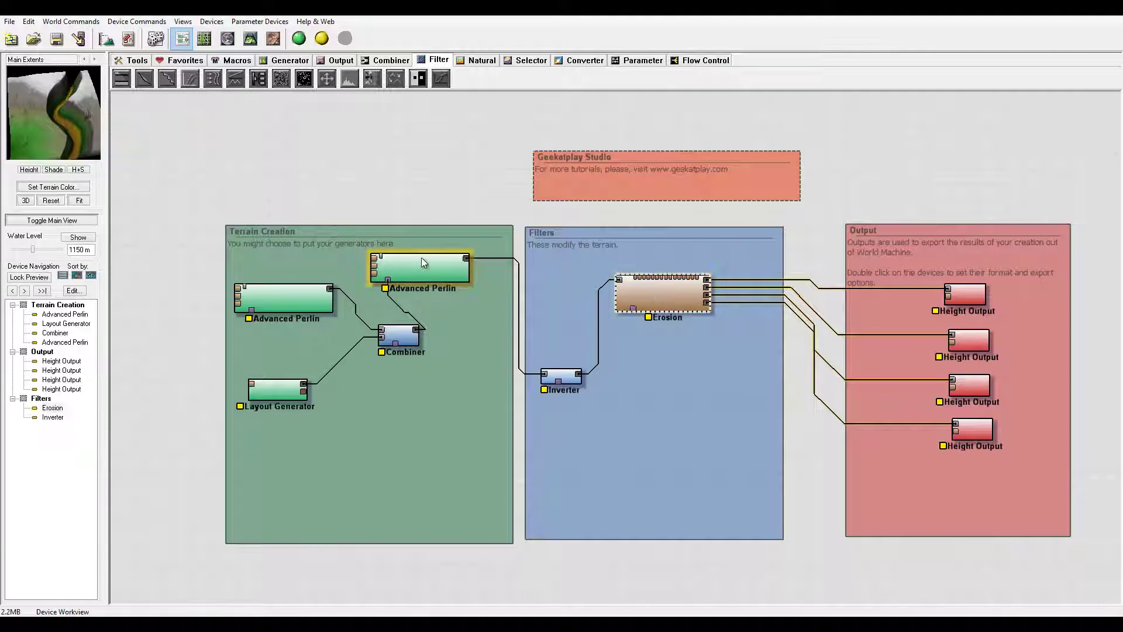
- Check the Layout Generator's ridge shape and lock the terrain preview on the Erosion device
double_click(275, 390)
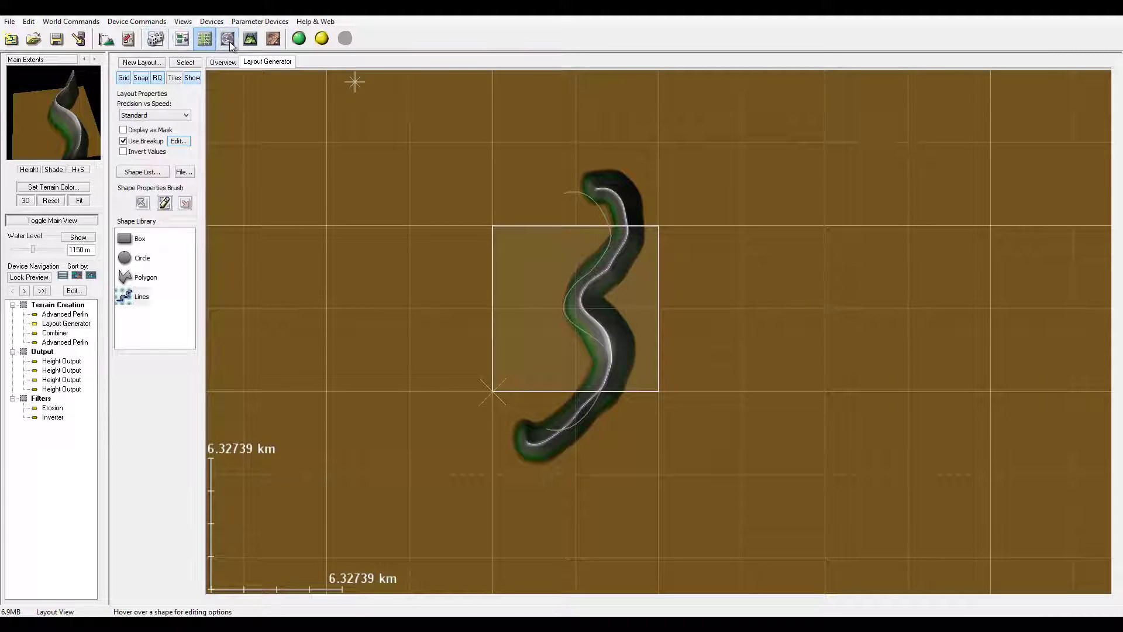
click(190, 41)
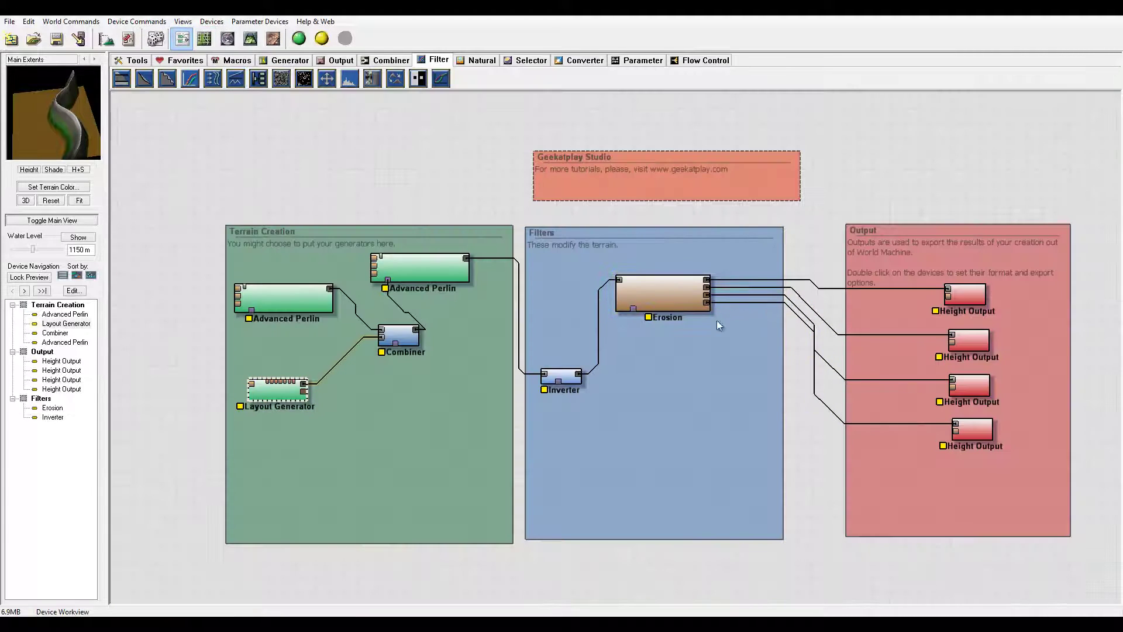
click(572, 377)
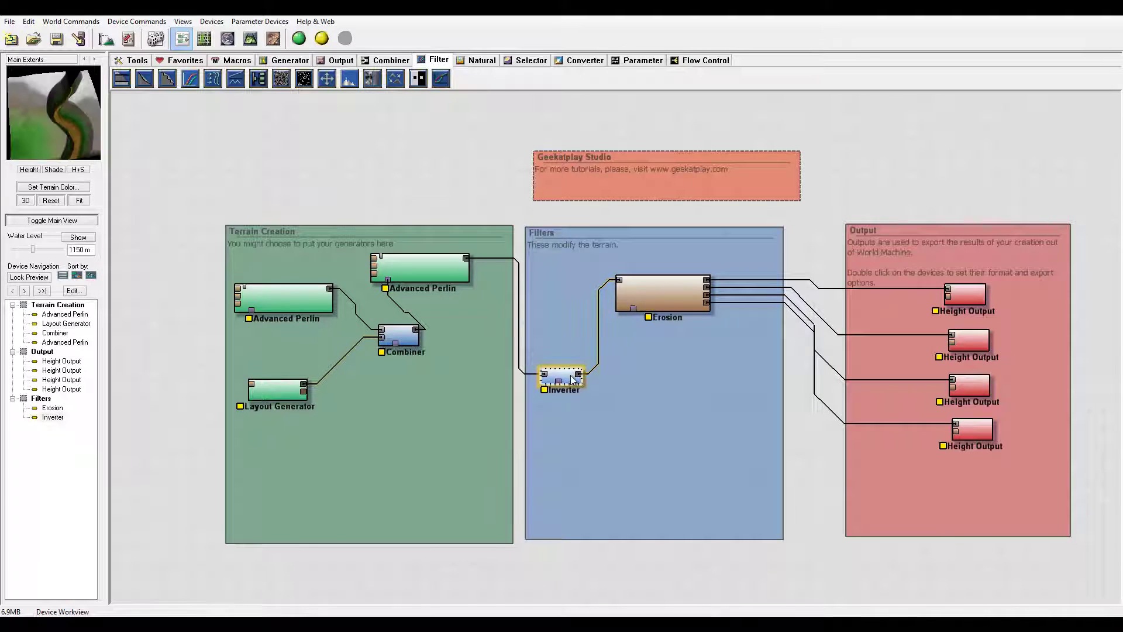
click(675, 278)
right_click(665, 290)
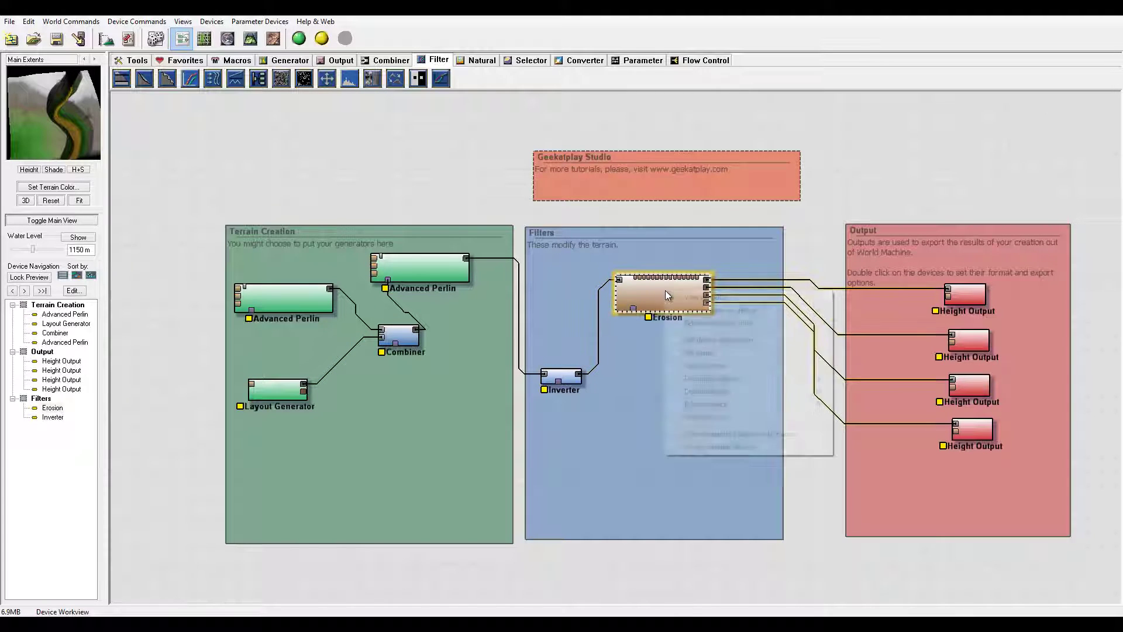
click(721, 310)
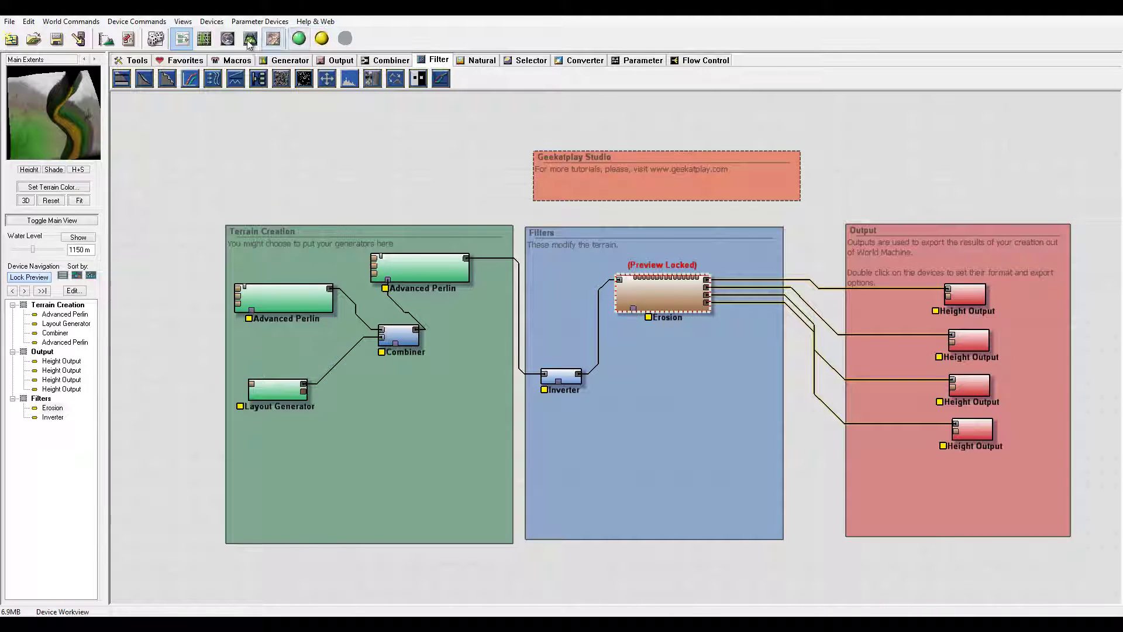
- Set the falloff distance of the Lines 1 shape in the layout to 1.17861 km and return to the device network
click(204, 38)
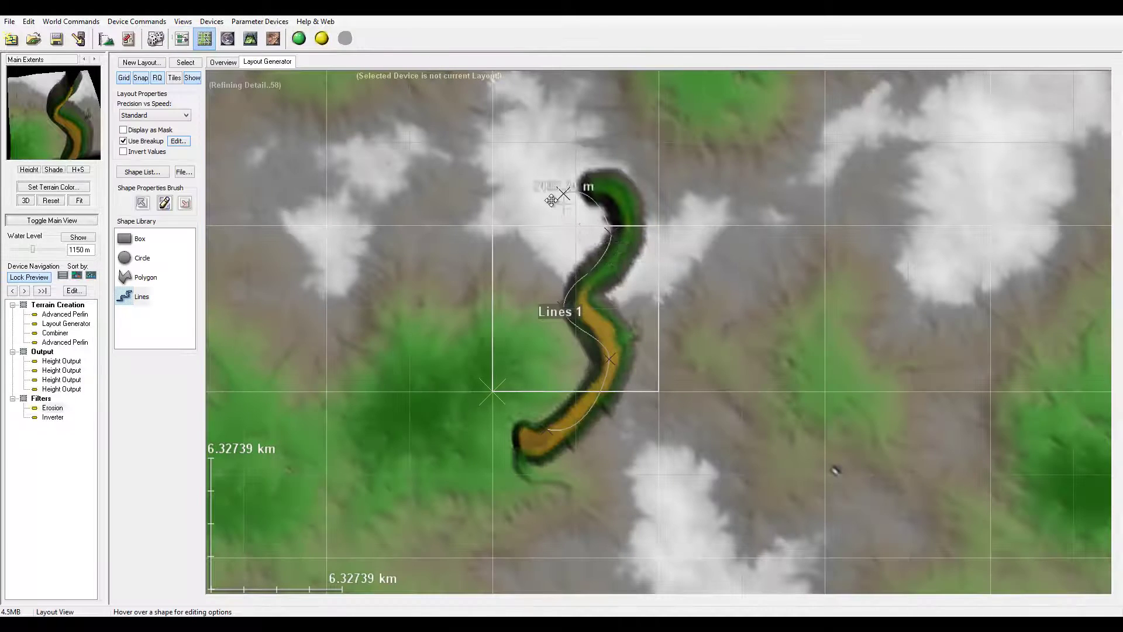
click(606, 251)
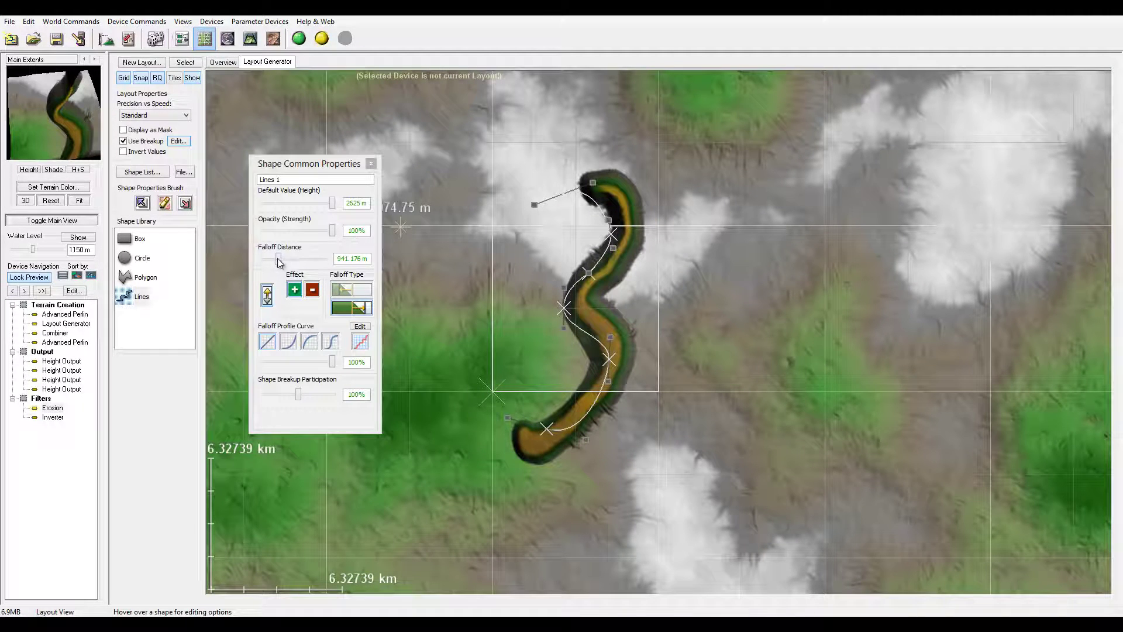
drag(279, 259, 282, 261)
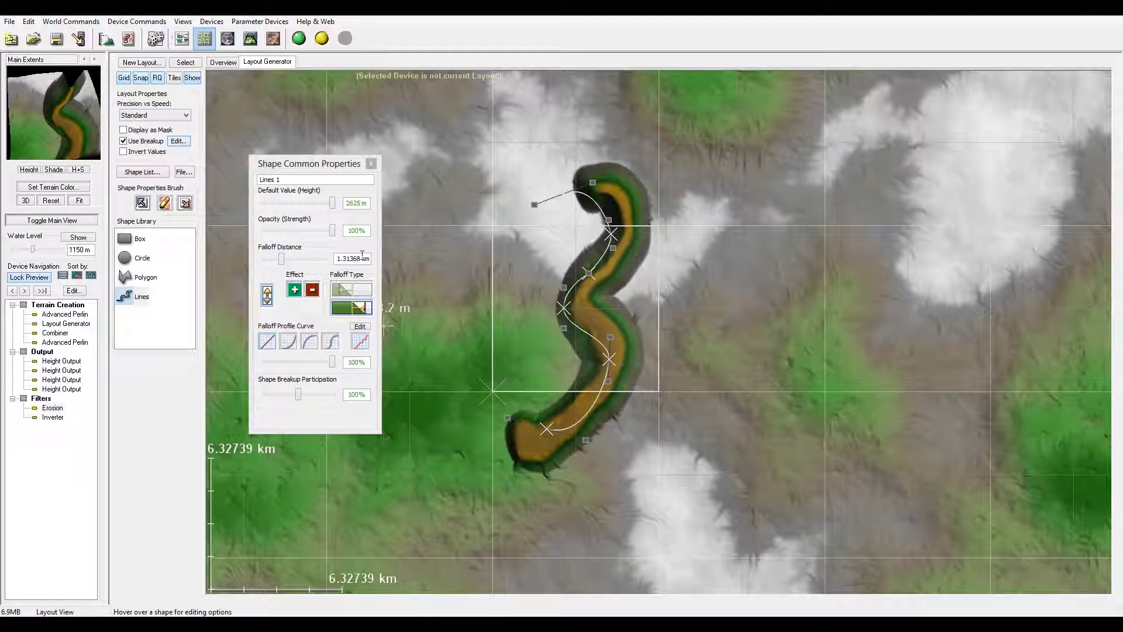
drag(283, 262, 281, 262)
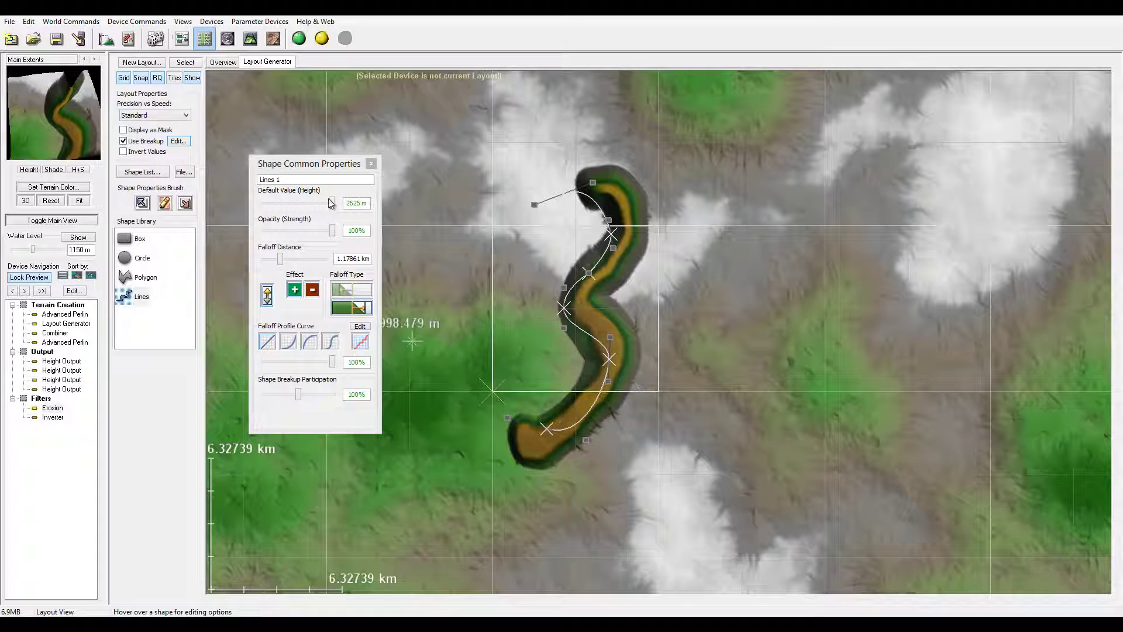
click(181, 39)
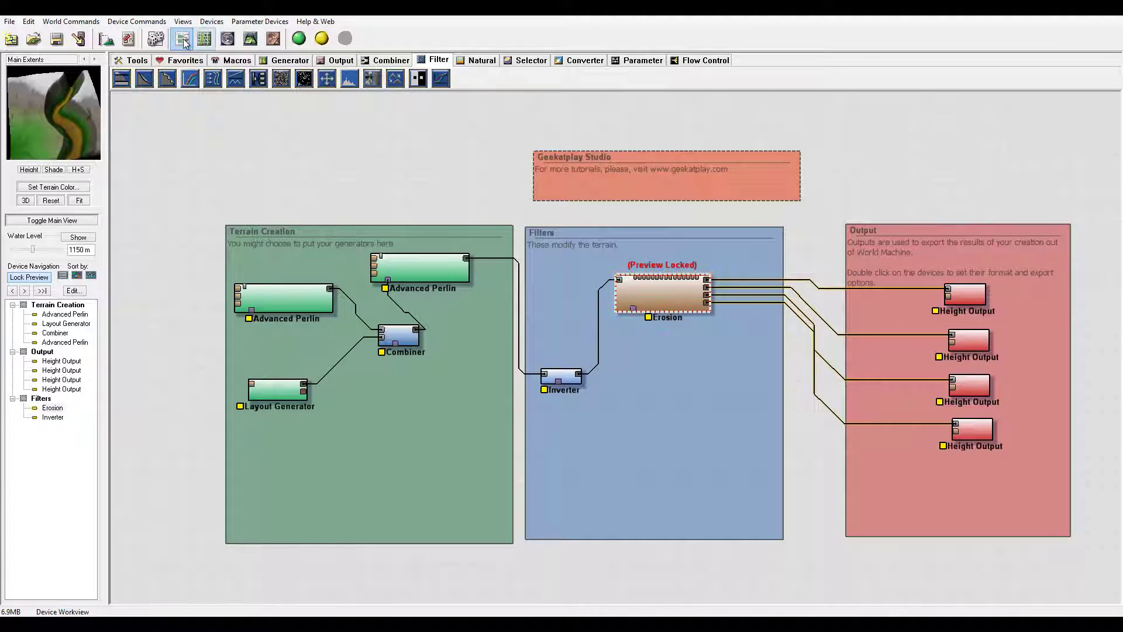
click(205, 39)
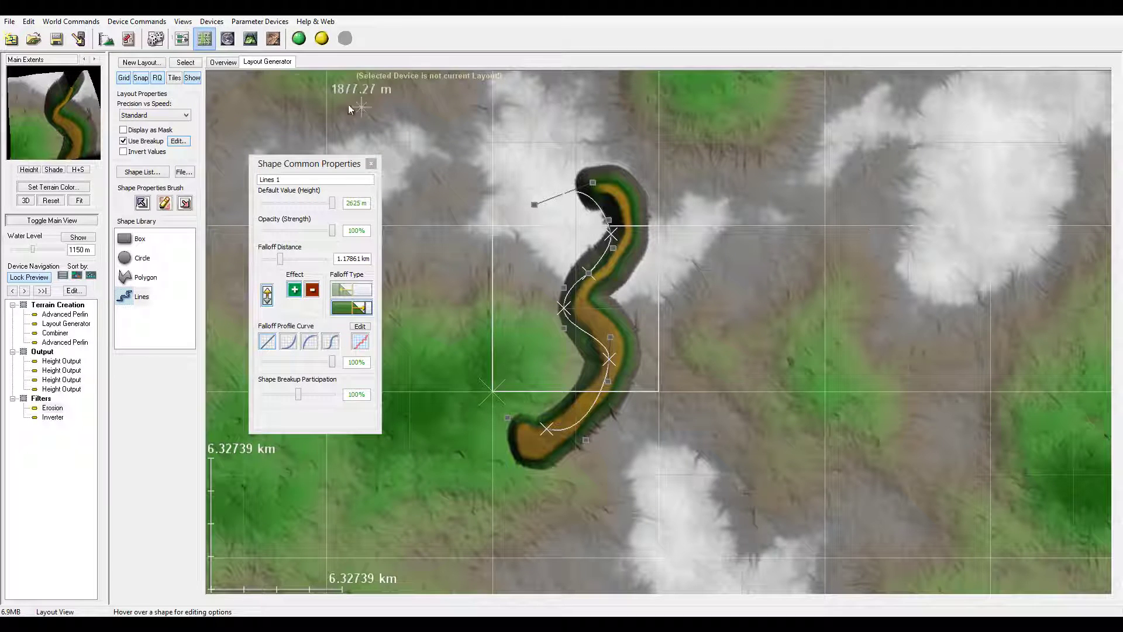
click(182, 38)
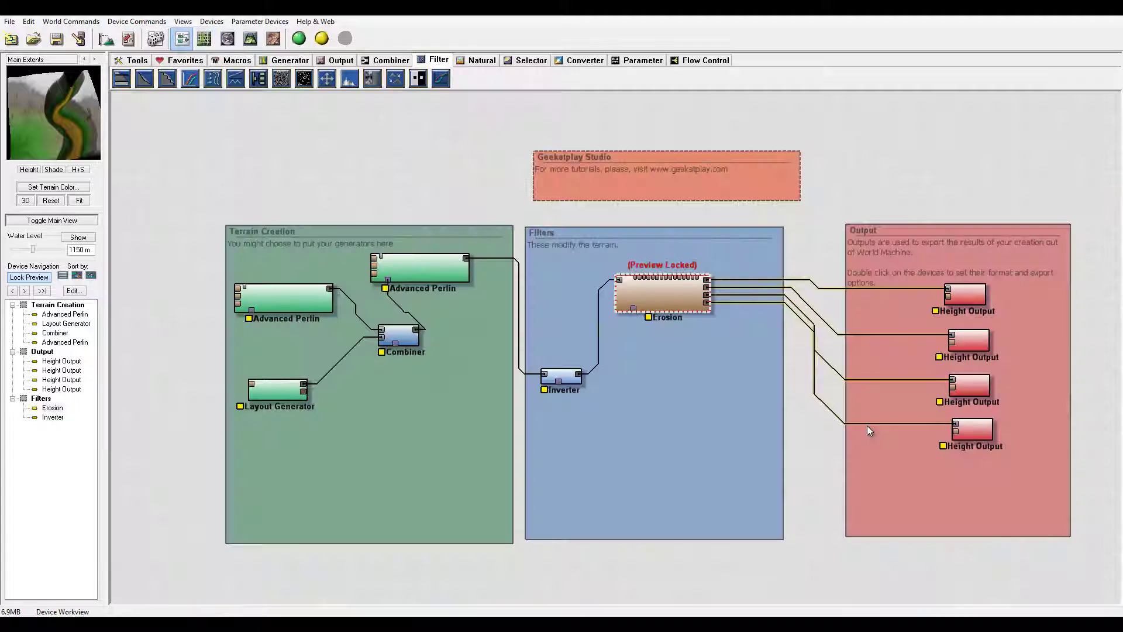
- Release the preview lock on the Erosion device and set its erosion base duration to 180
right_click(658, 303)
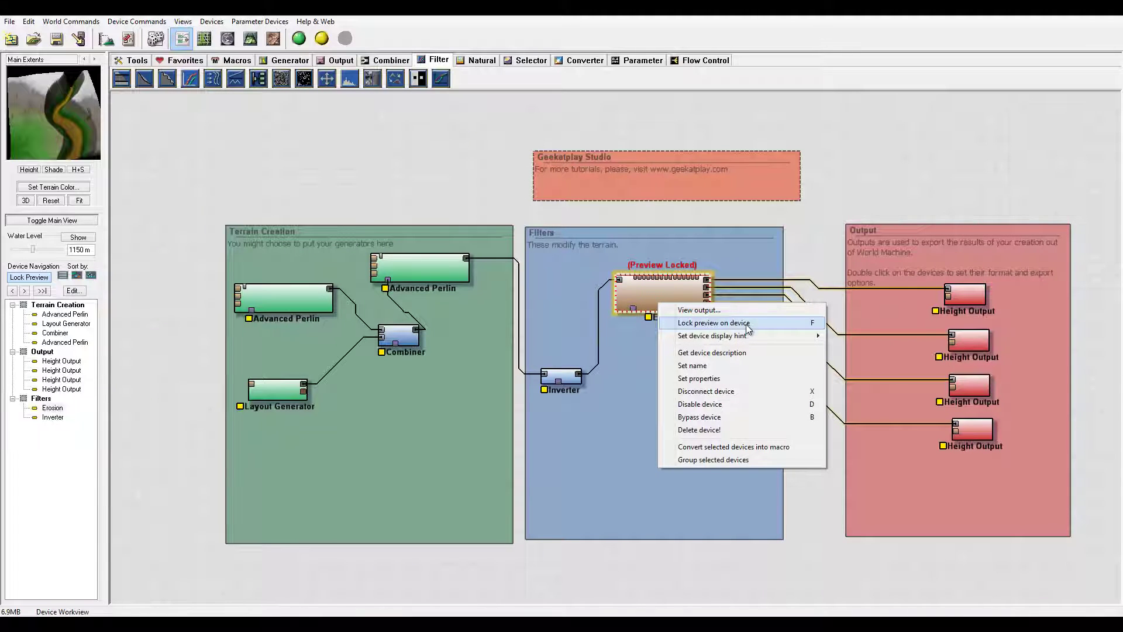
click(747, 325)
double_click(658, 287)
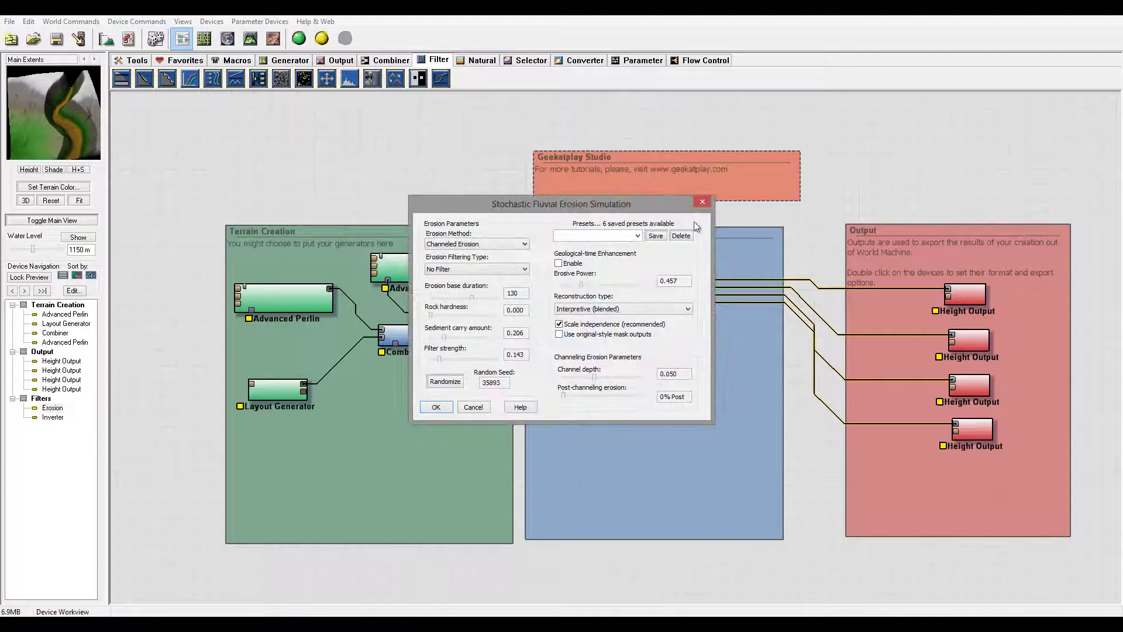
drag(616, 197, 855, 132)
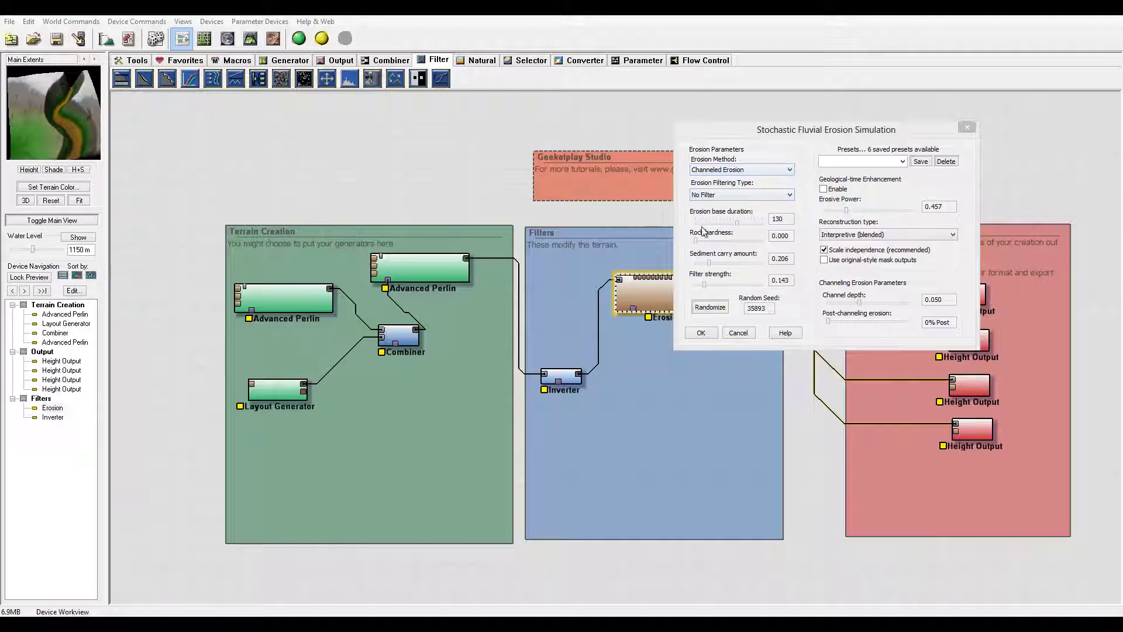
drag(737, 222, 745, 223)
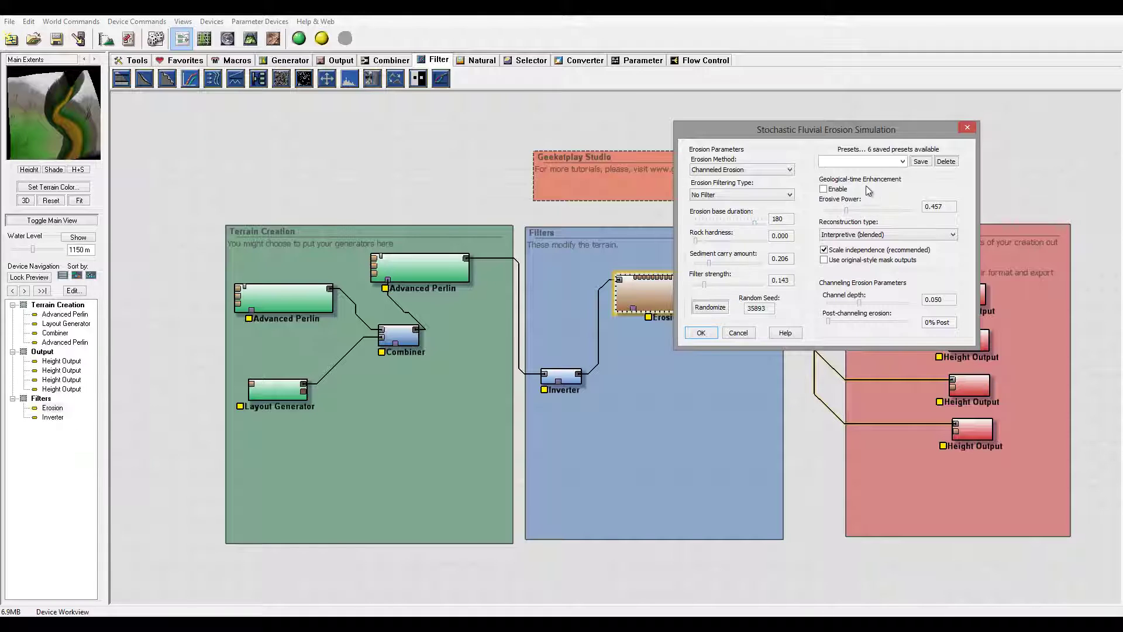
- Enable geological-time enhancement in the erosion settings with an erosive power of 0.855 and keep rock hardness at 0.000
click(824, 189)
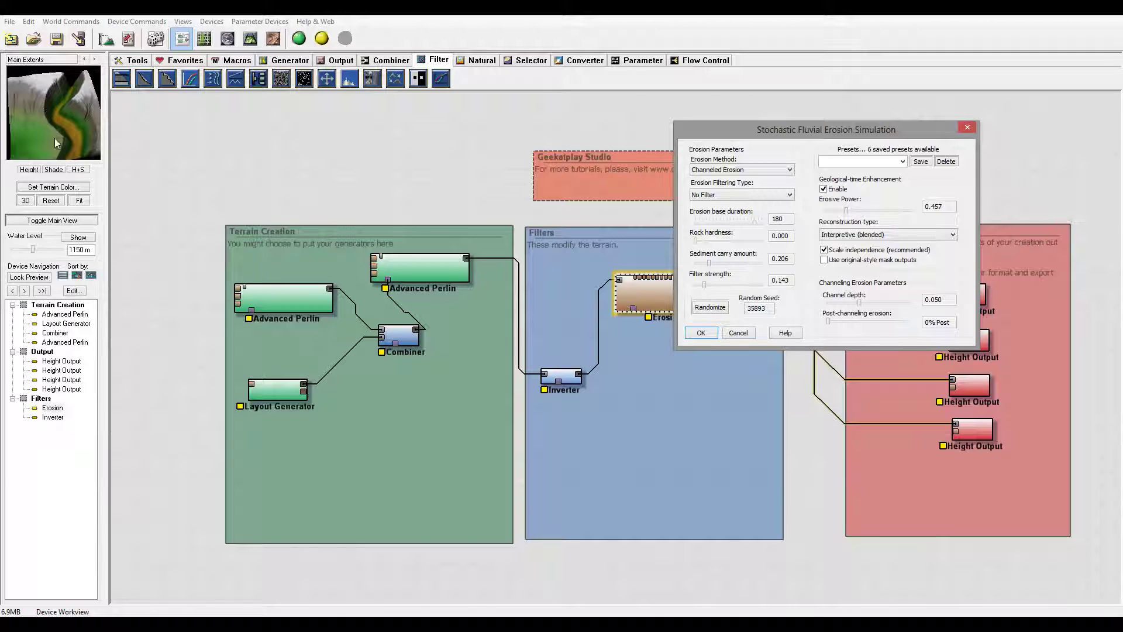
click(864, 212)
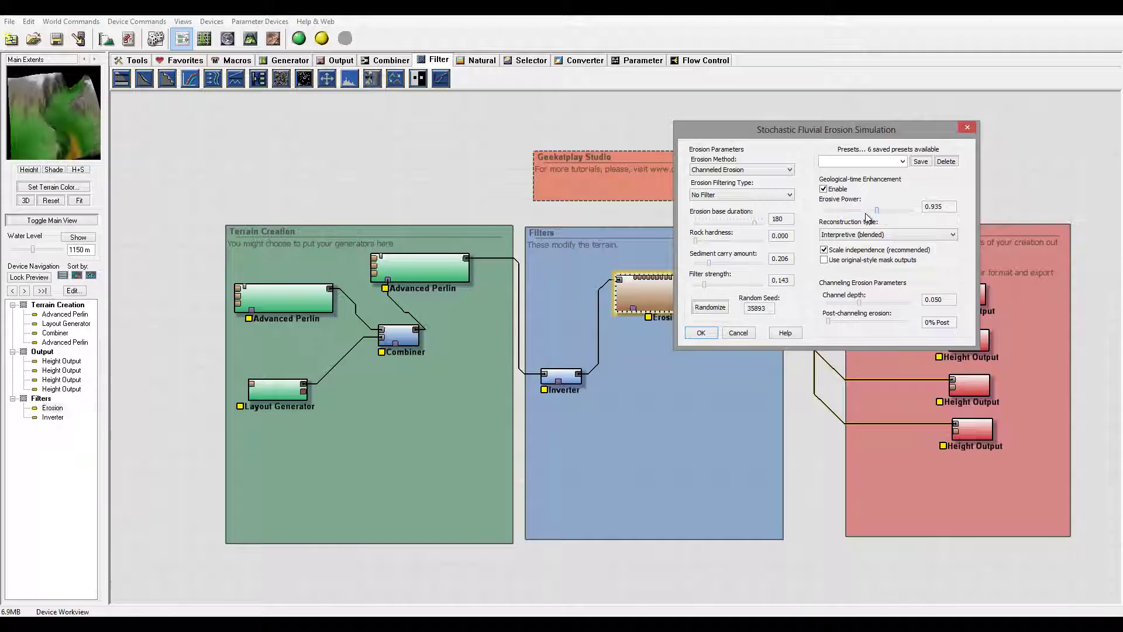
click(865, 212)
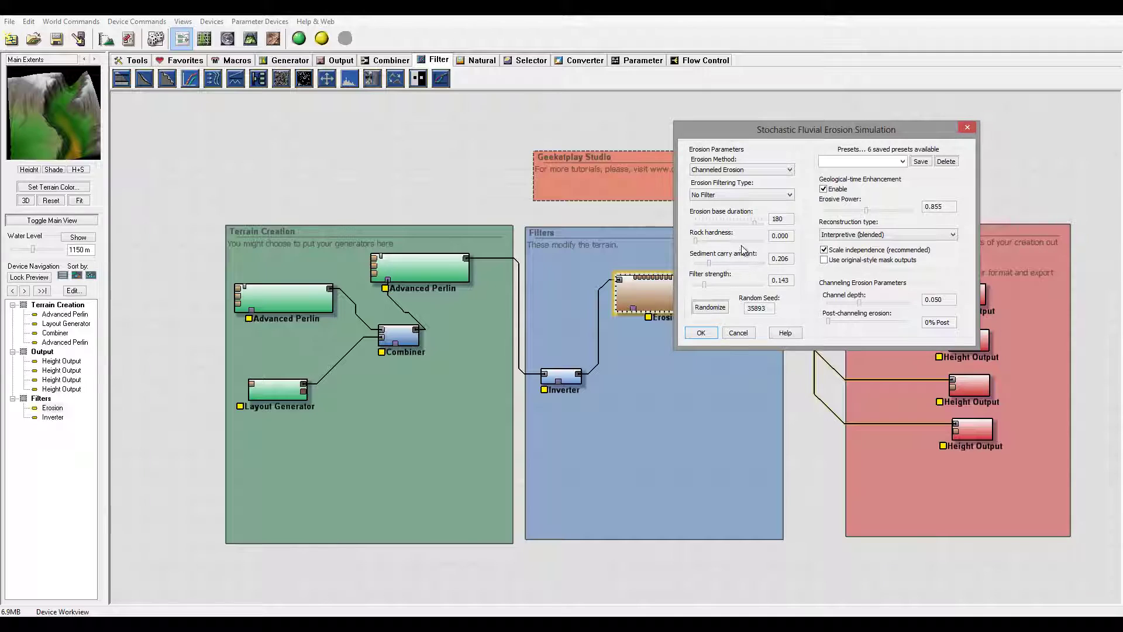
mouse_move(700, 241)
mouse_down()
mouse_move(760, 244)
mouse_move(690, 244)
mouse_up()
click(701, 333)
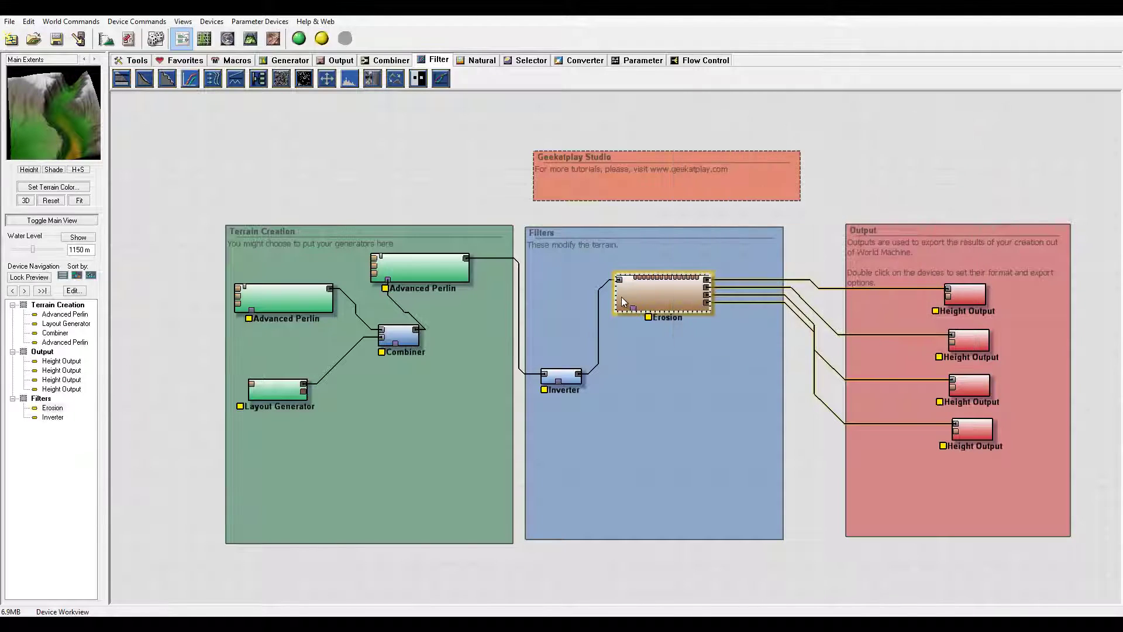
- Examine the eroded canyon from several angles in the 3D view and return to the device network
click(250, 39)
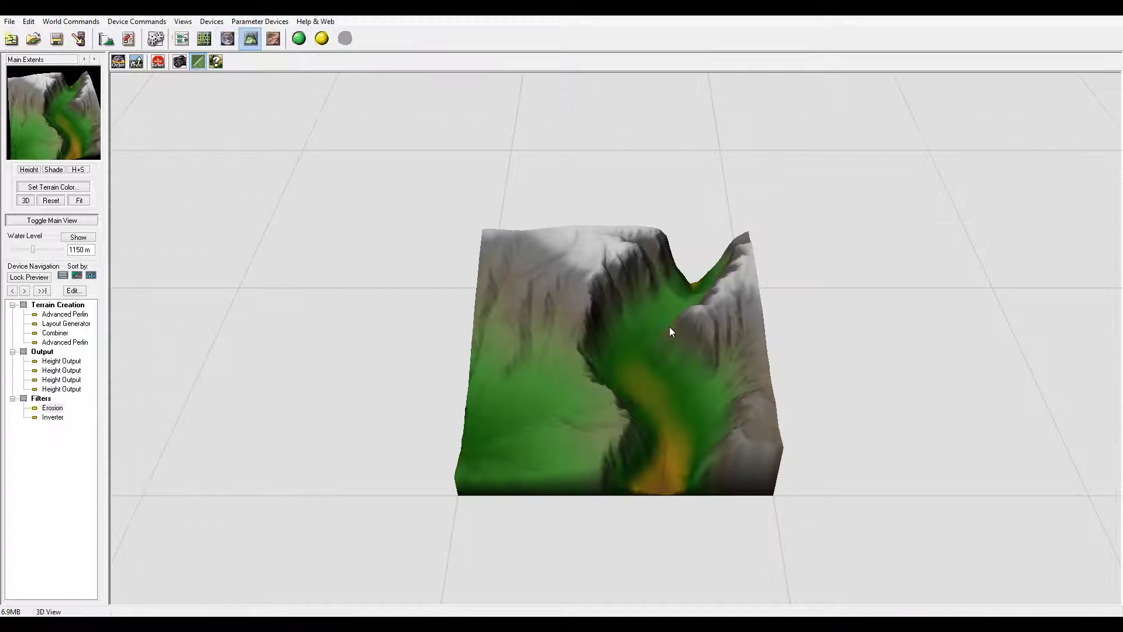
scroll(638, 325, up, 3)
drag(644, 298, 713, 248)
drag(704, 364, 804, 344)
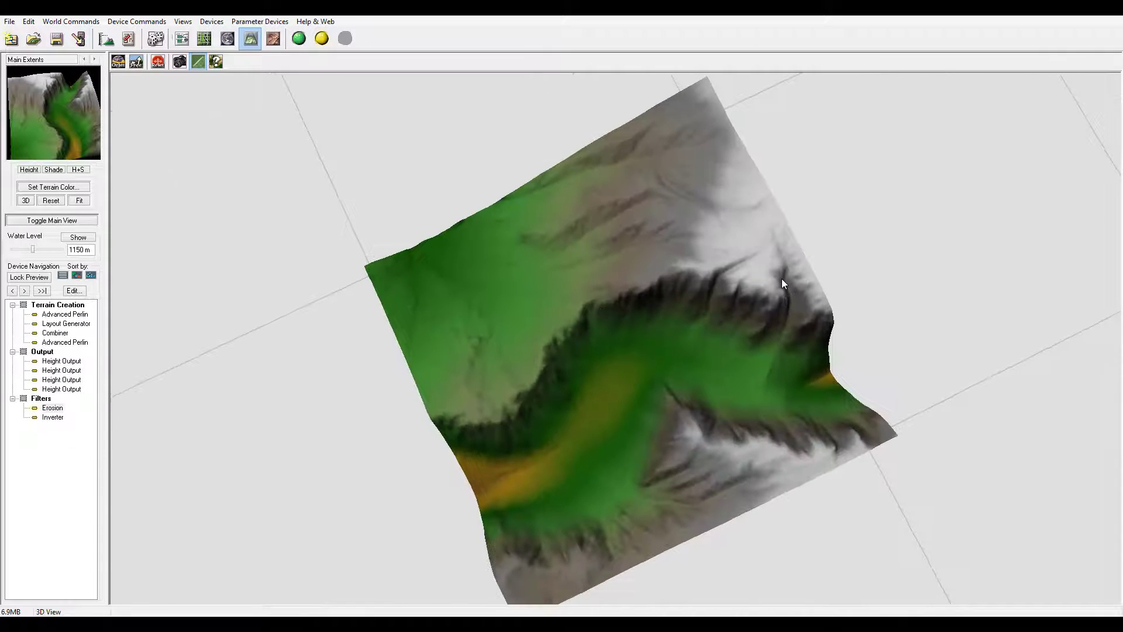
drag(567, 349, 659, 343)
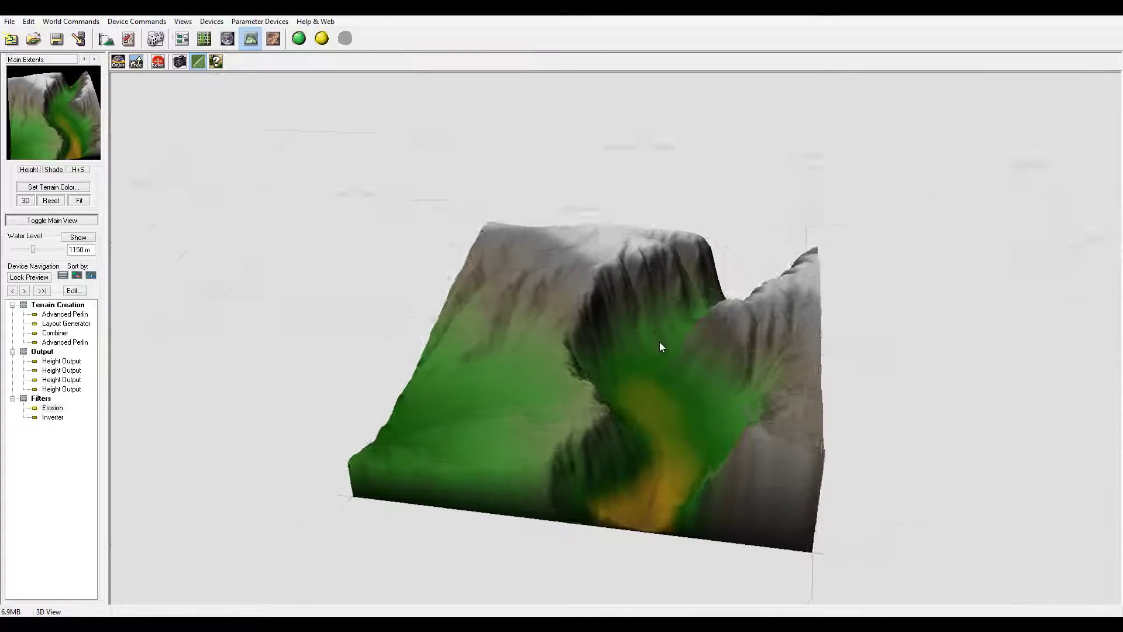
click(182, 39)
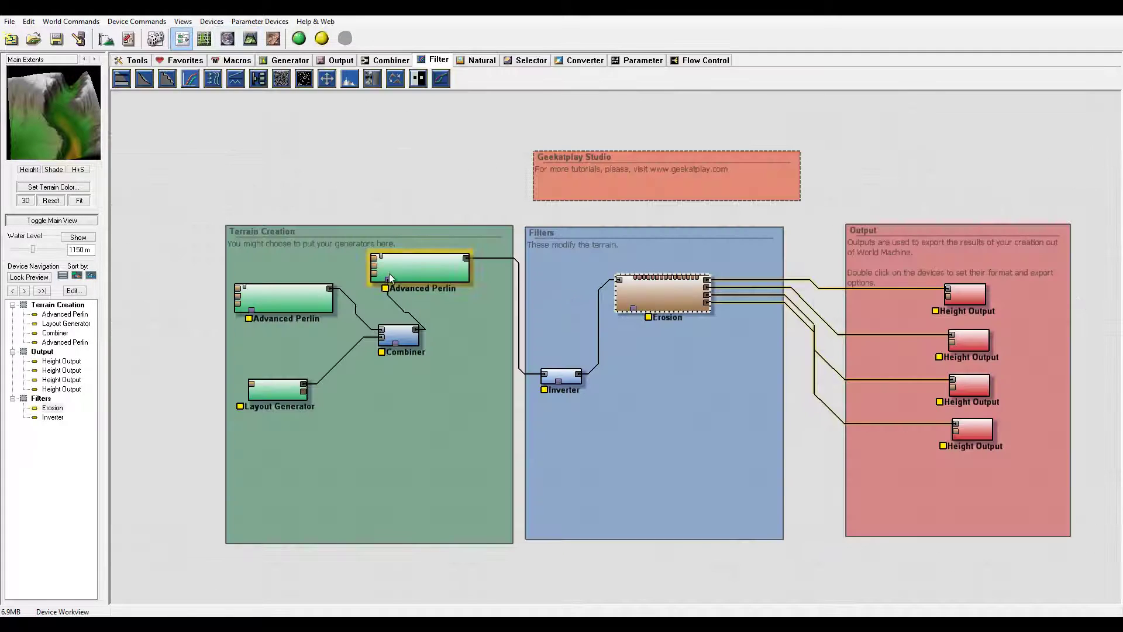
- Lock the terrain preview on the Erosion device
click(673, 296)
right_click(673, 297)
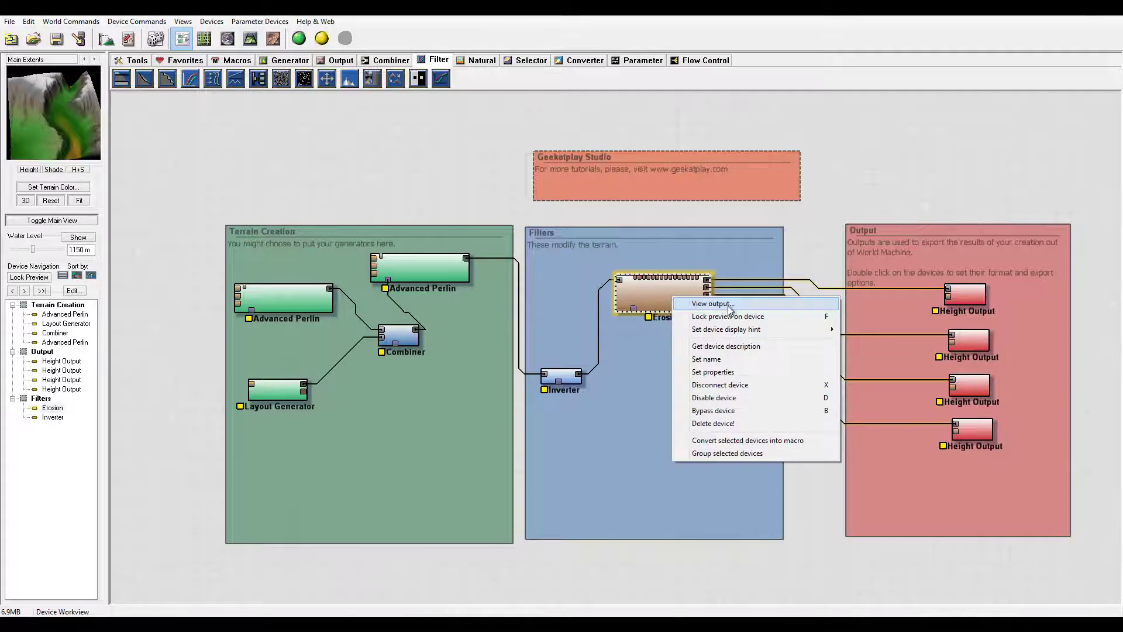
click(730, 316)
- Set the feature scale of the Advanced Perlin feeding the Inverter to 771.105 m and adjust its steepness
click(415, 268)
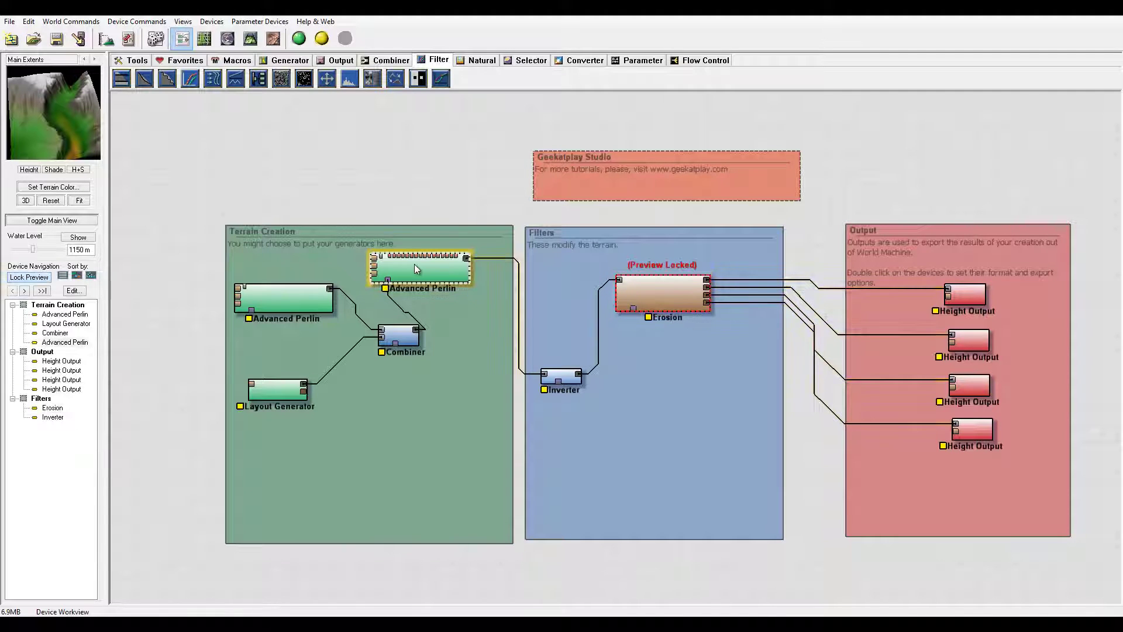
double_click(415, 268)
mouse_move(448, 223)
mouse_down()
mouse_move(459, 219)
mouse_move(441, 219)
mouse_up()
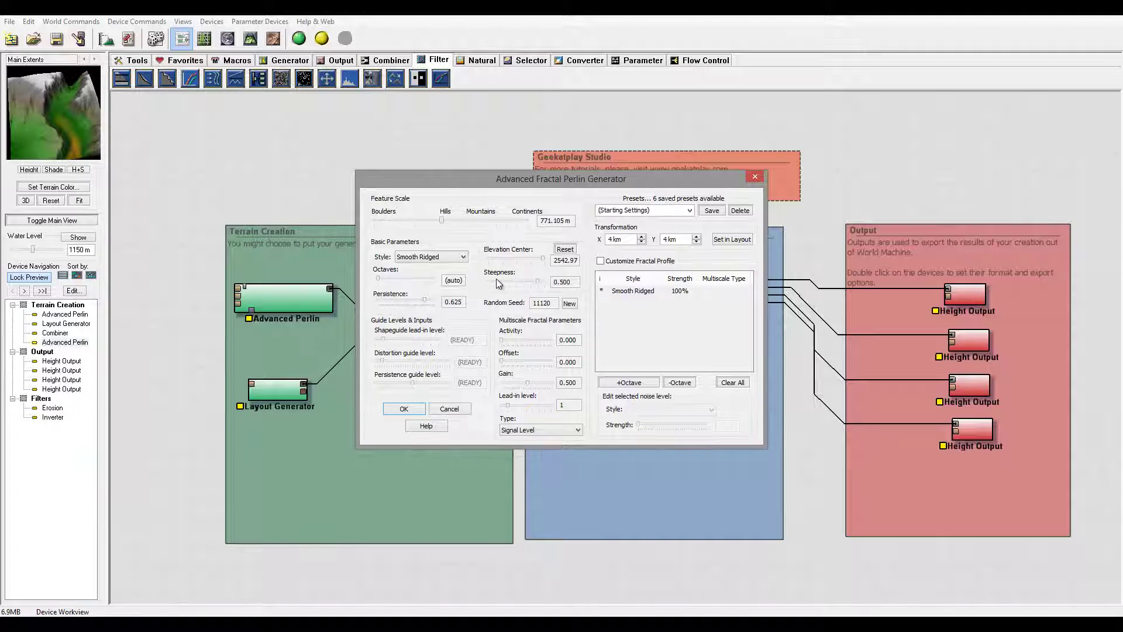
click(525, 284)
click(403, 408)
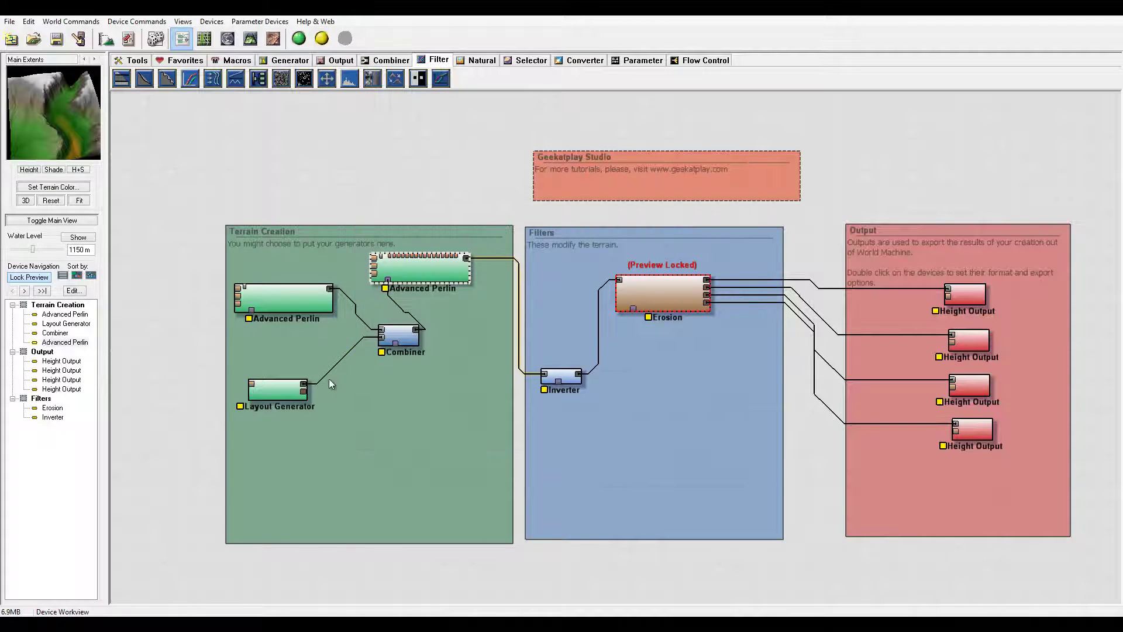
- Set the Advanced Perlin feeding the Combiner to a 17.4481 km feature scale, 410.156 elevation center and 0.719 steepness
double_click(289, 297)
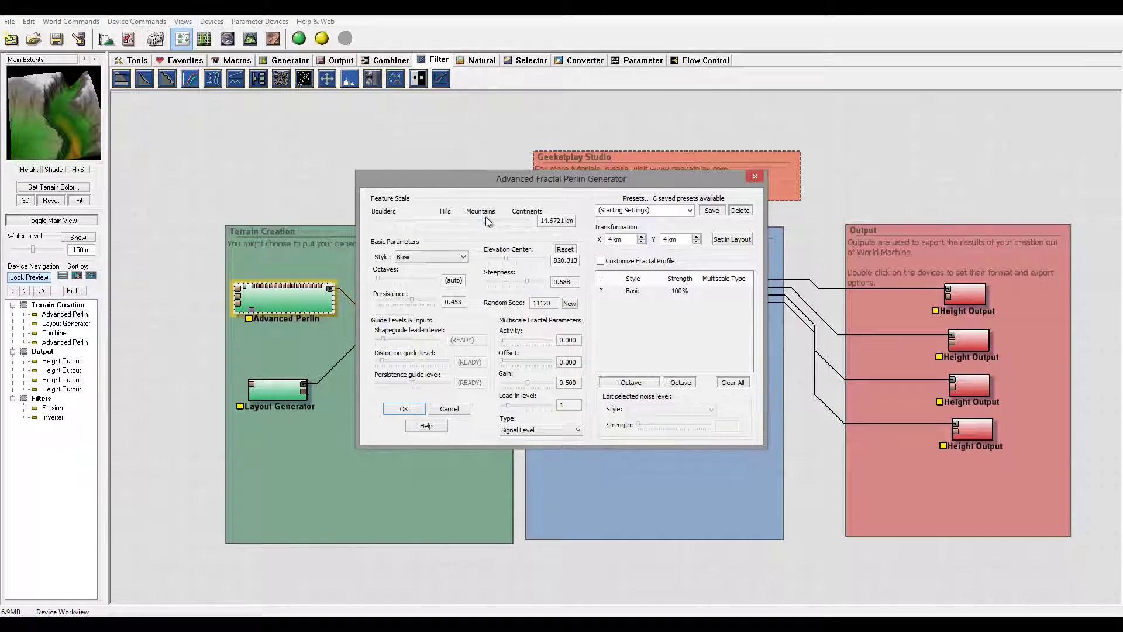
drag(483, 220, 490, 216)
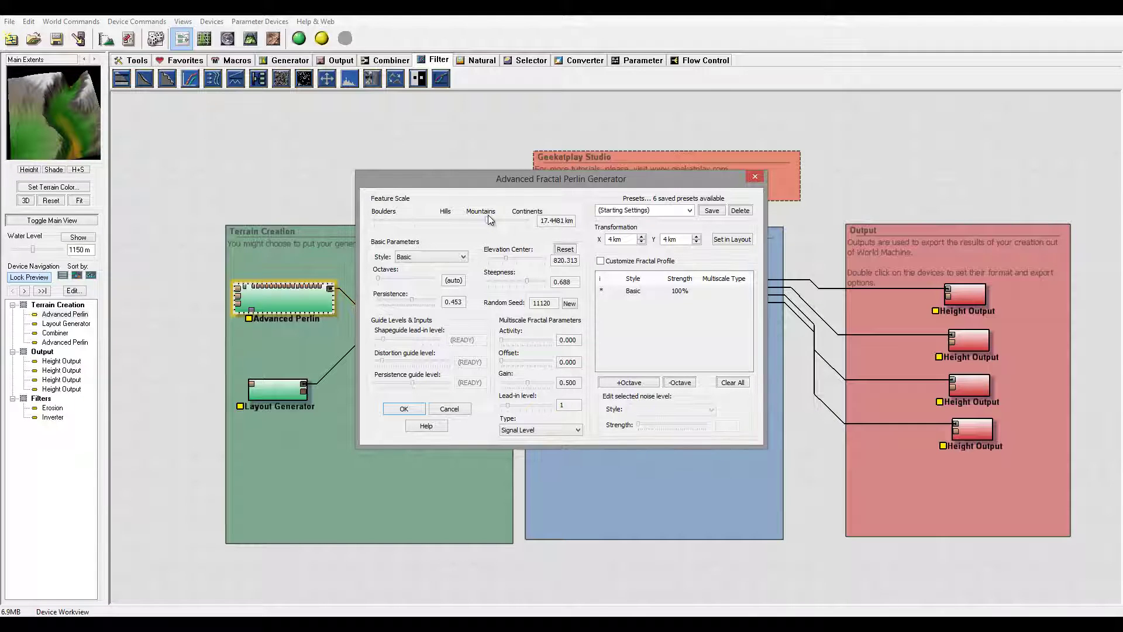
drag(510, 260, 536, 282)
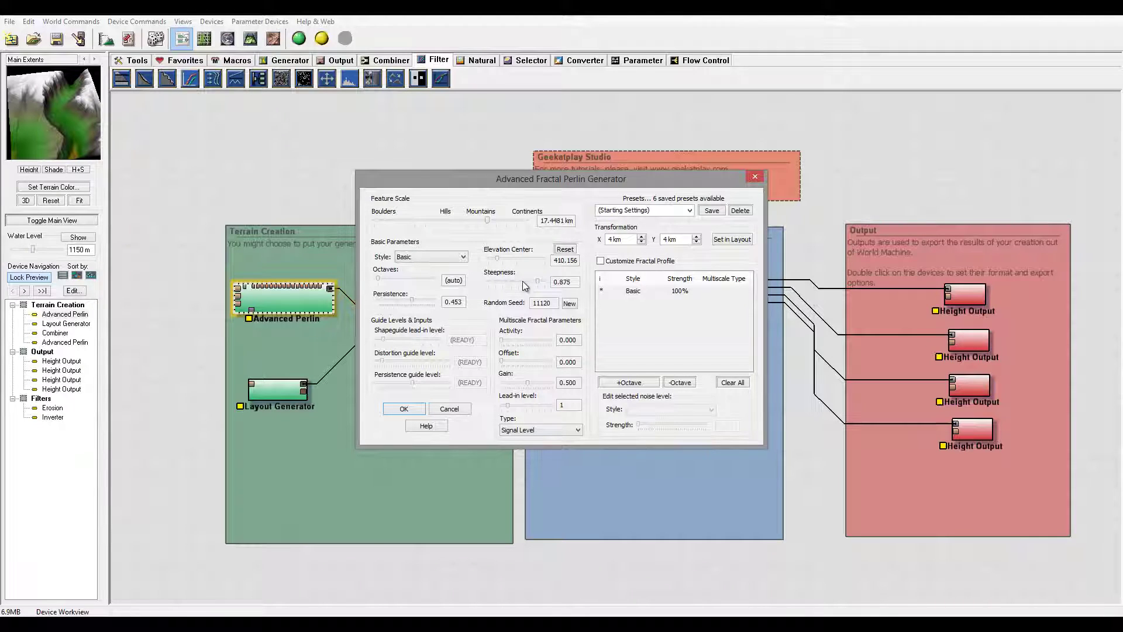
drag(500, 276, 532, 280)
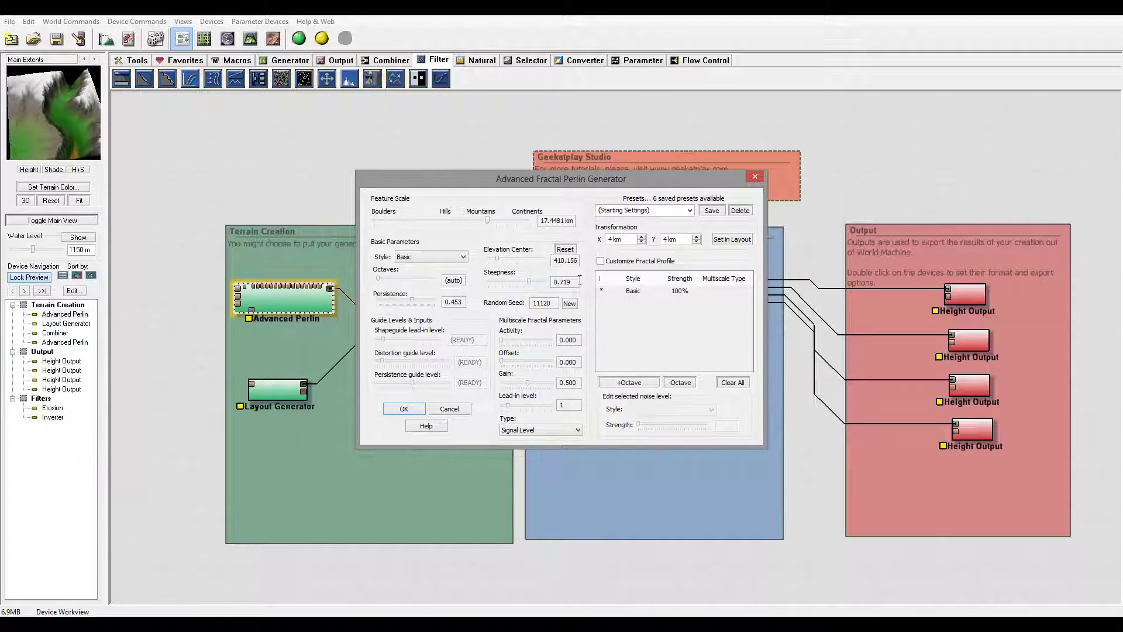
click(404, 409)
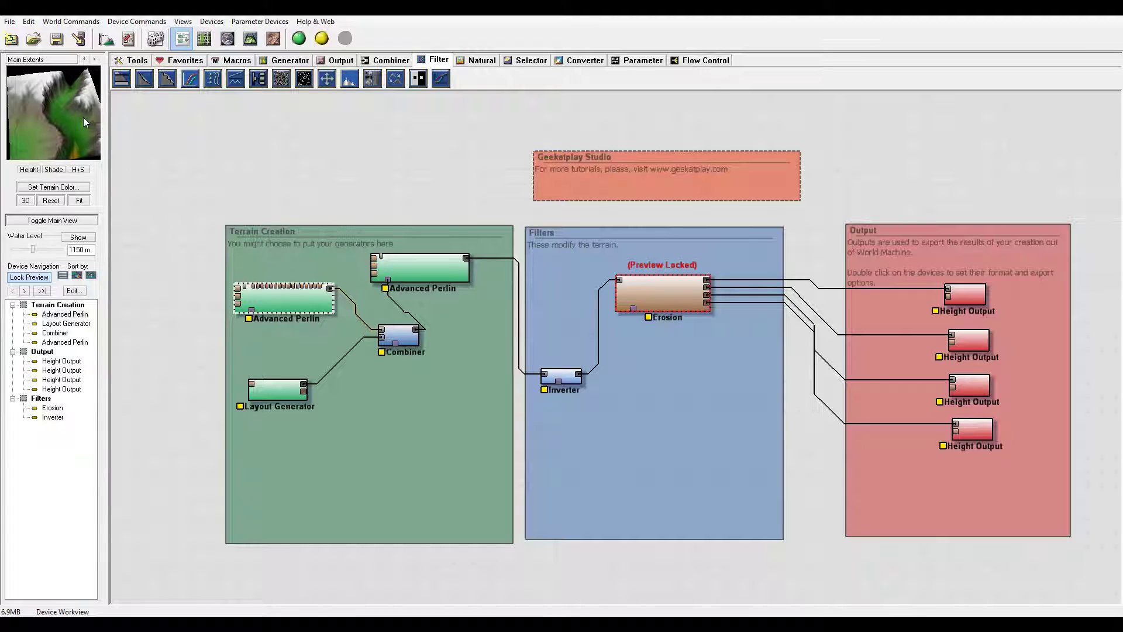
- Release the preview lock on the Erosion device and insert a Terrace device into the connection between the Inverter and Erosion
right_click(661, 290)
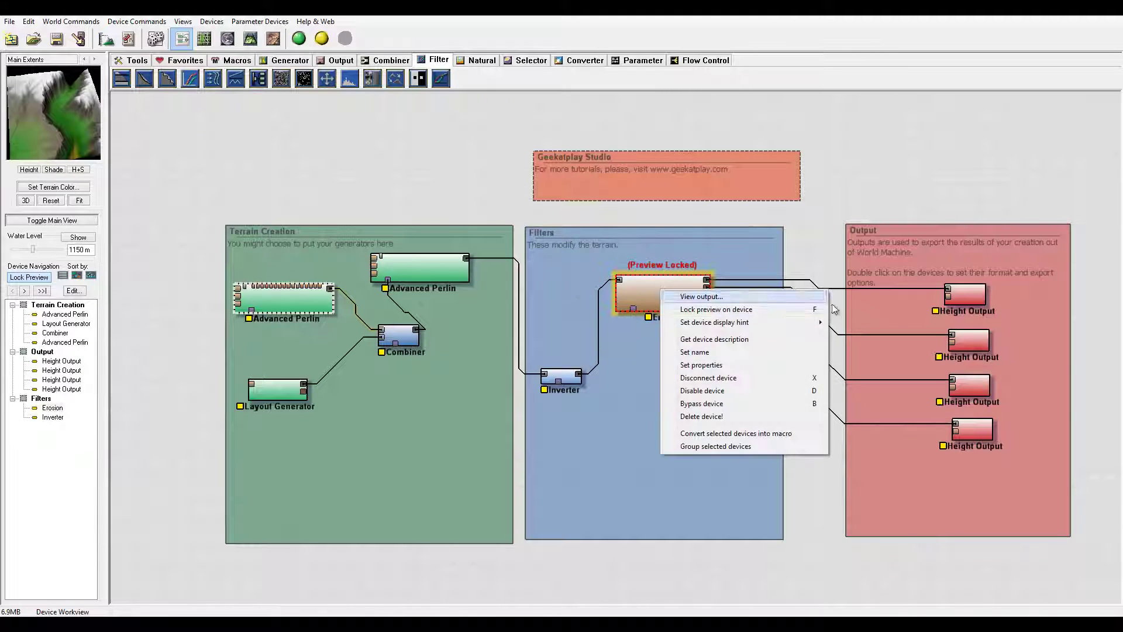
click(791, 309)
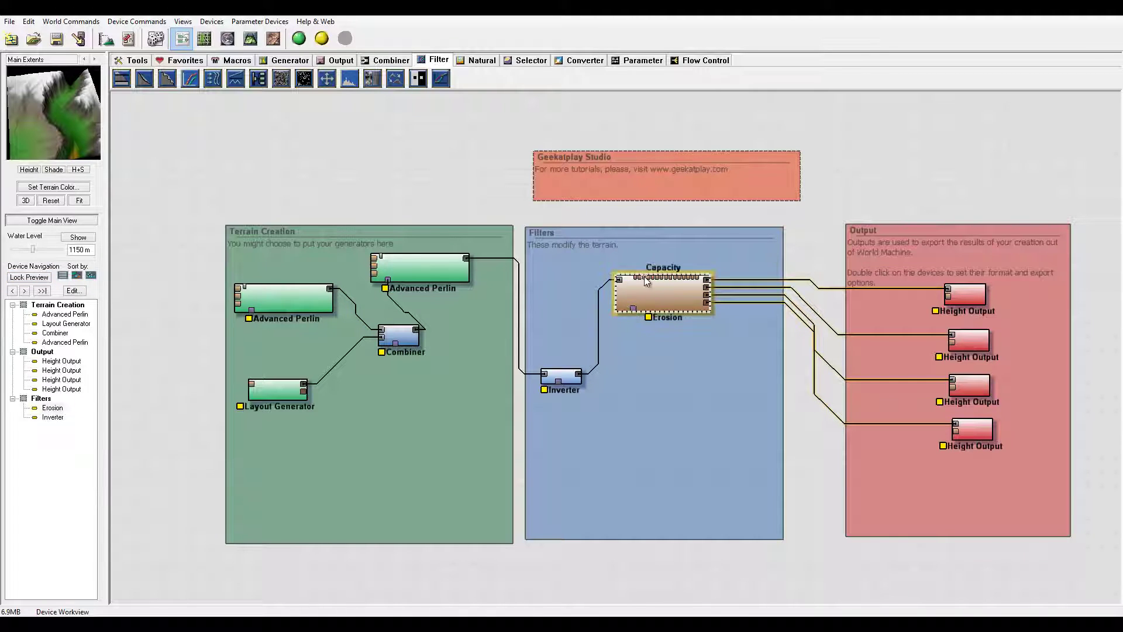
click(170, 80)
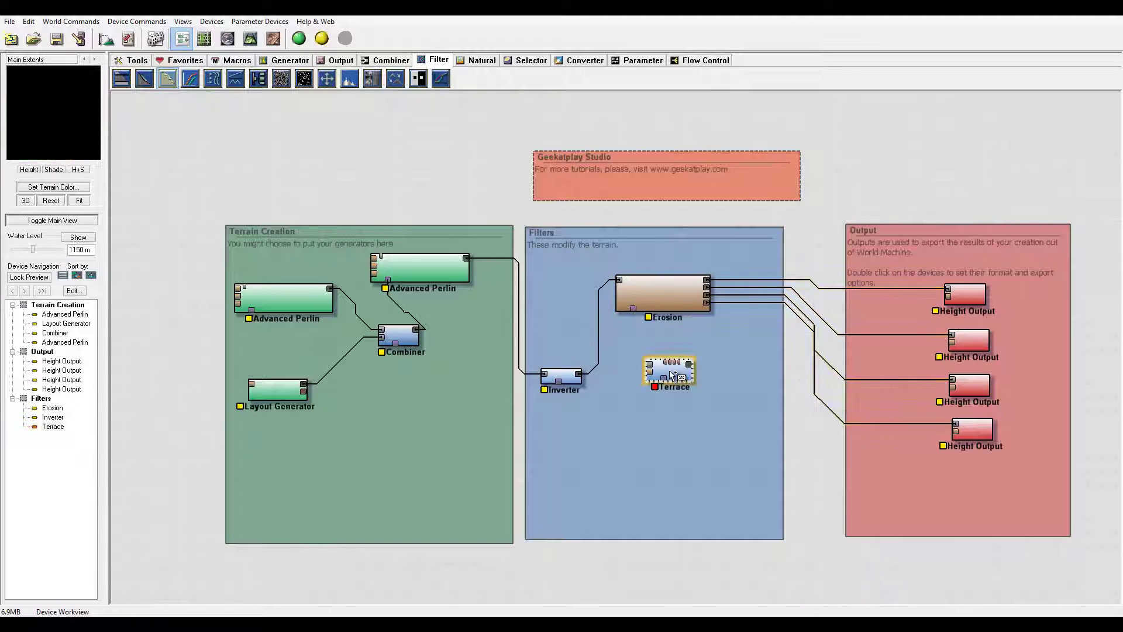
drag(542, 216, 421, 188)
click(579, 373)
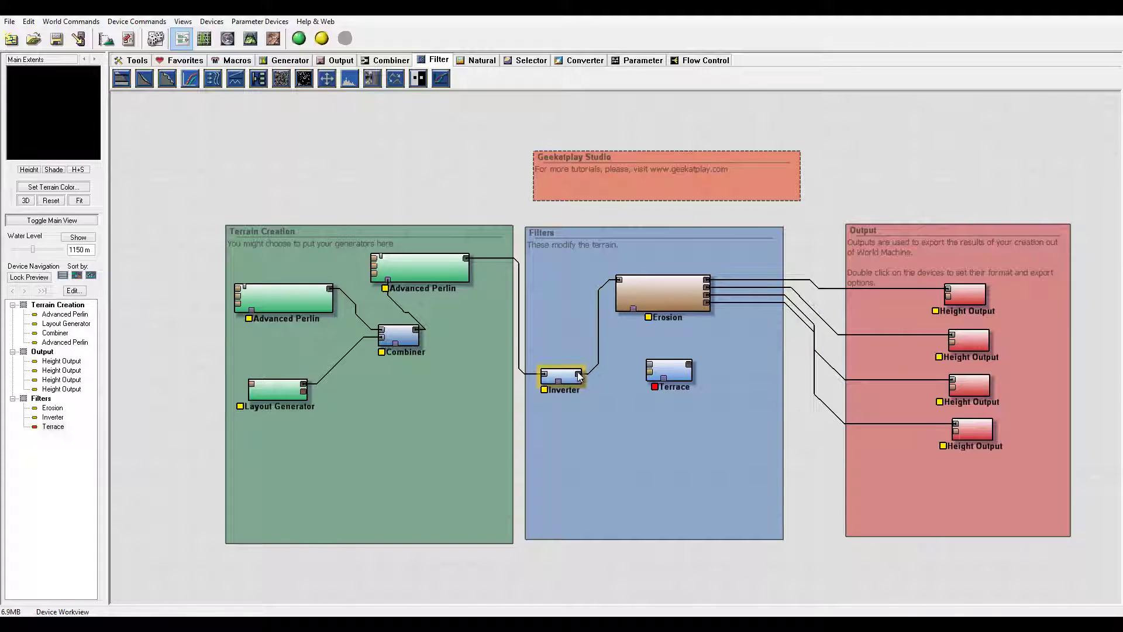
drag(579, 373, 619, 279)
drag(647, 363, 546, 308)
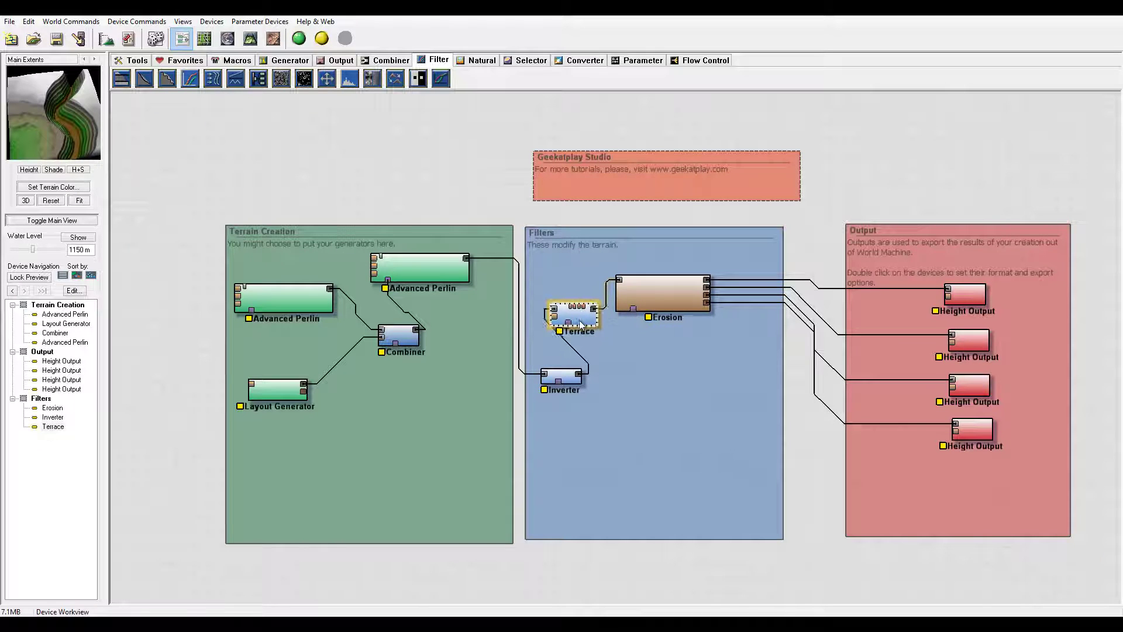
- Set the Terrace device to 49 terraces with a terrace shape of 0.54594
drag(75, 94, 44, 97)
double_click(582, 331)
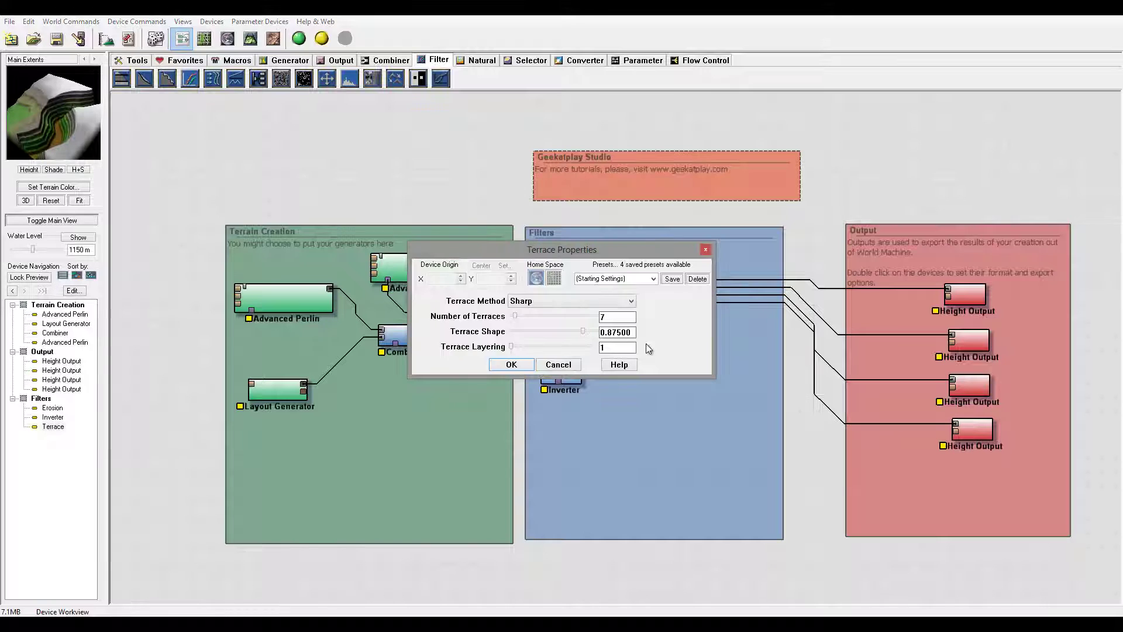
drag(515, 316, 543, 320)
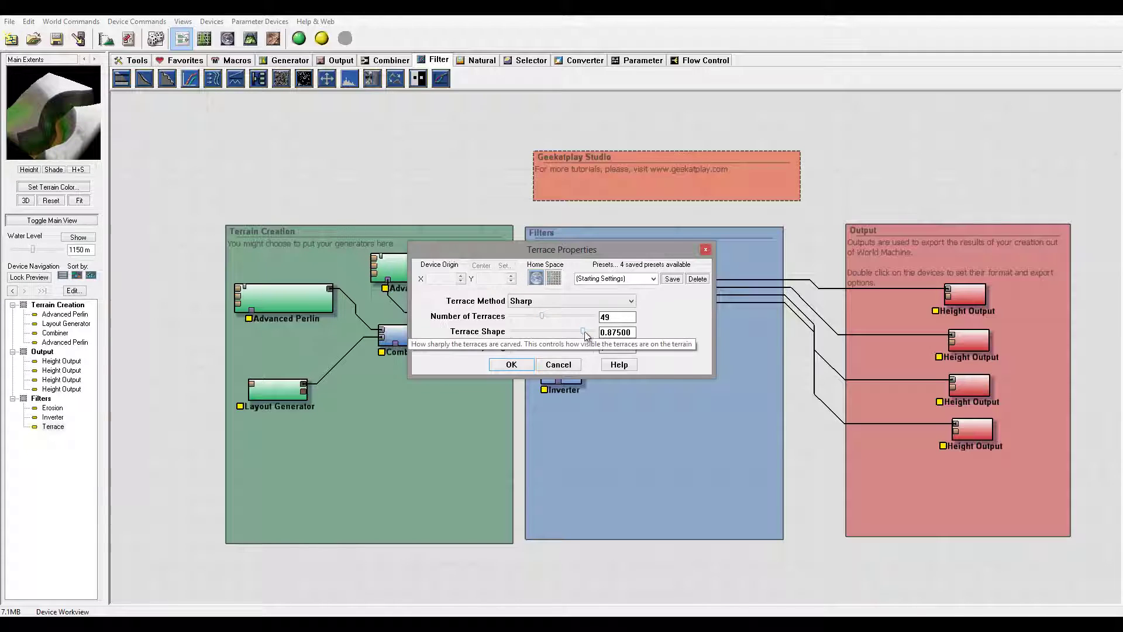
drag(581, 330, 552, 332)
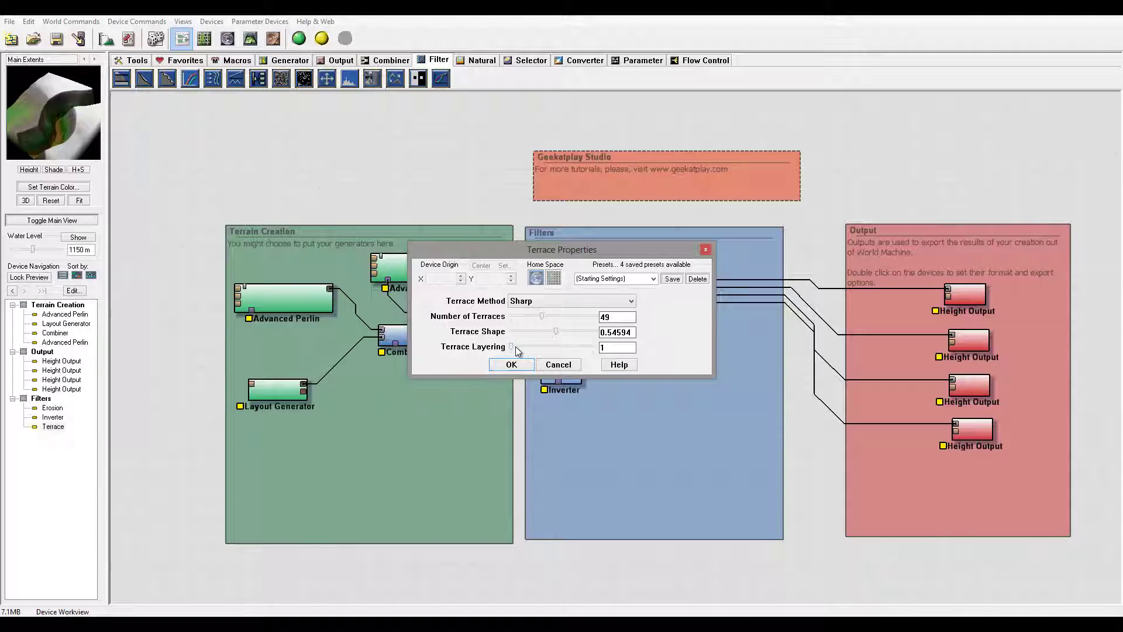
click(520, 362)
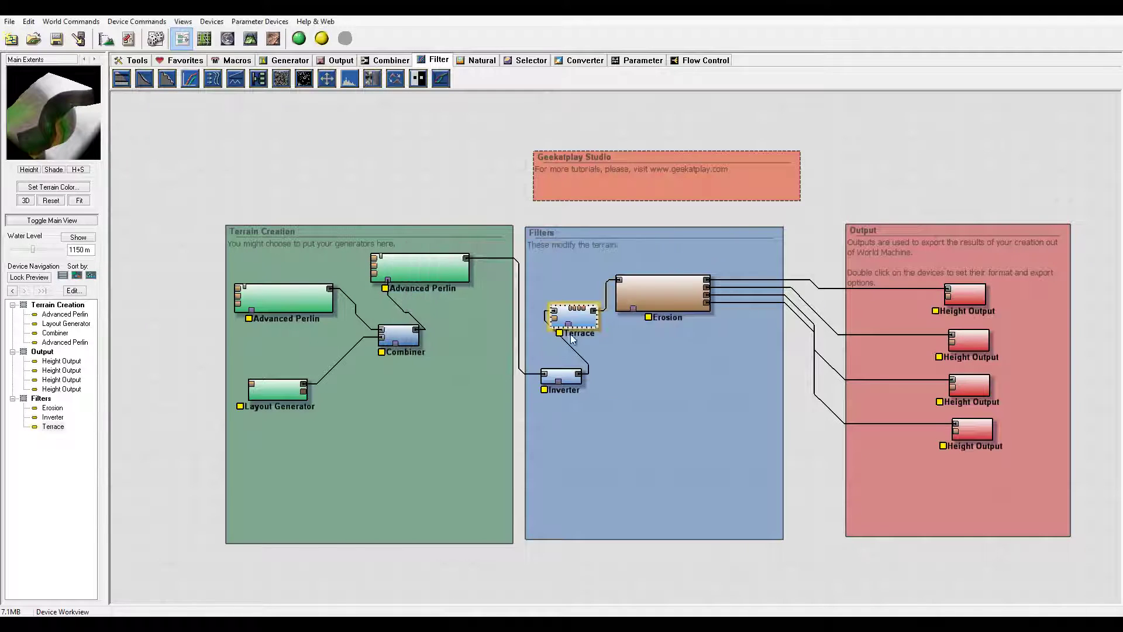
- Lock the terrain preview on the Erosion device again
right_click(668, 290)
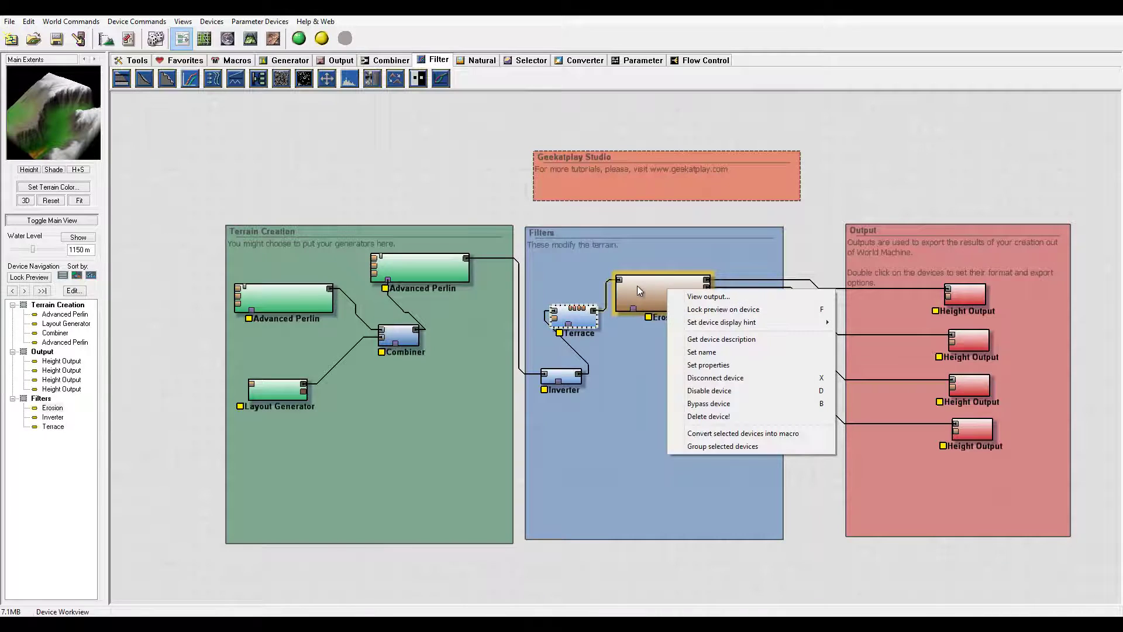
click(649, 286)
right_click(654, 293)
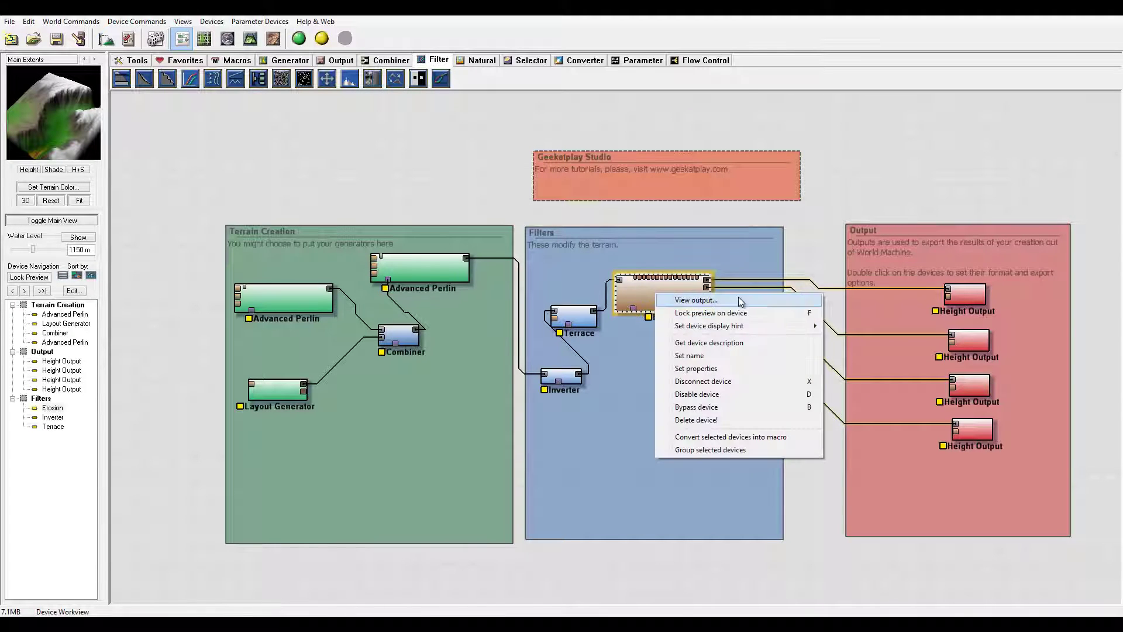
click(738, 297)
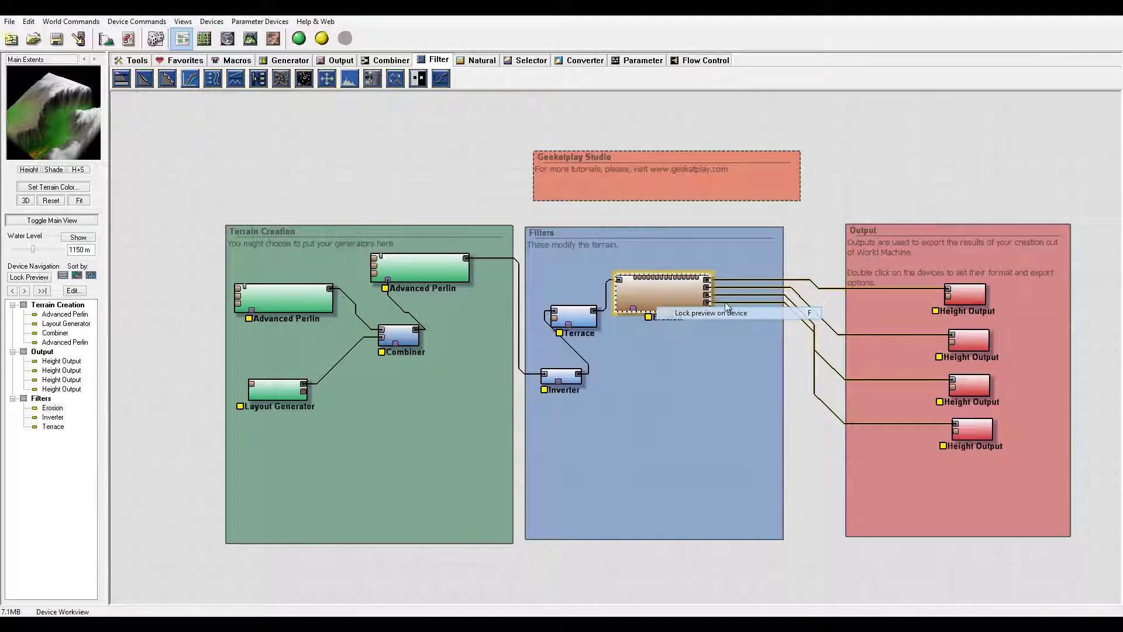
- Show the terraced canyon in the 3D view, run a normal world build and inspect the built terrain
click(251, 38)
scroll(643, 316, up, 5)
scroll(614, 292, down, 3)
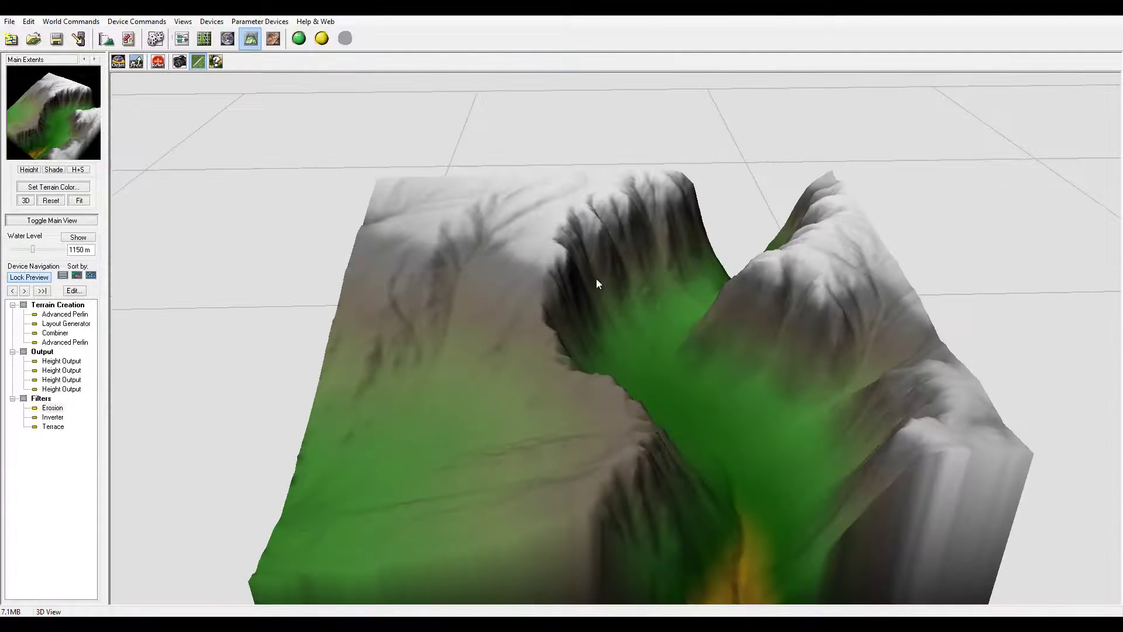
click(322, 38)
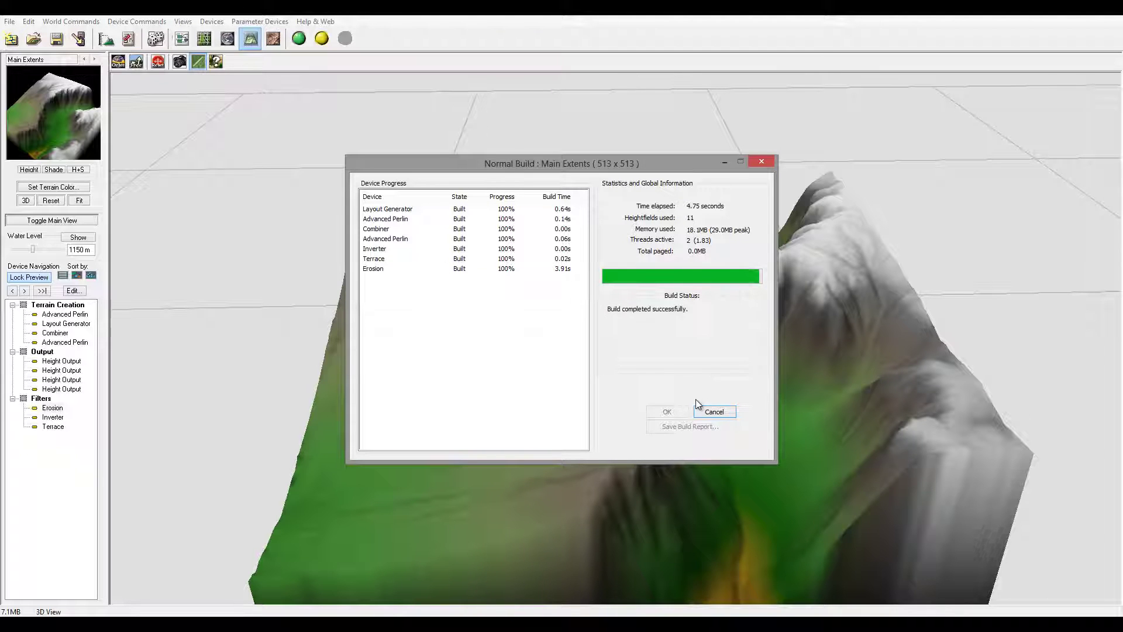
click(673, 416)
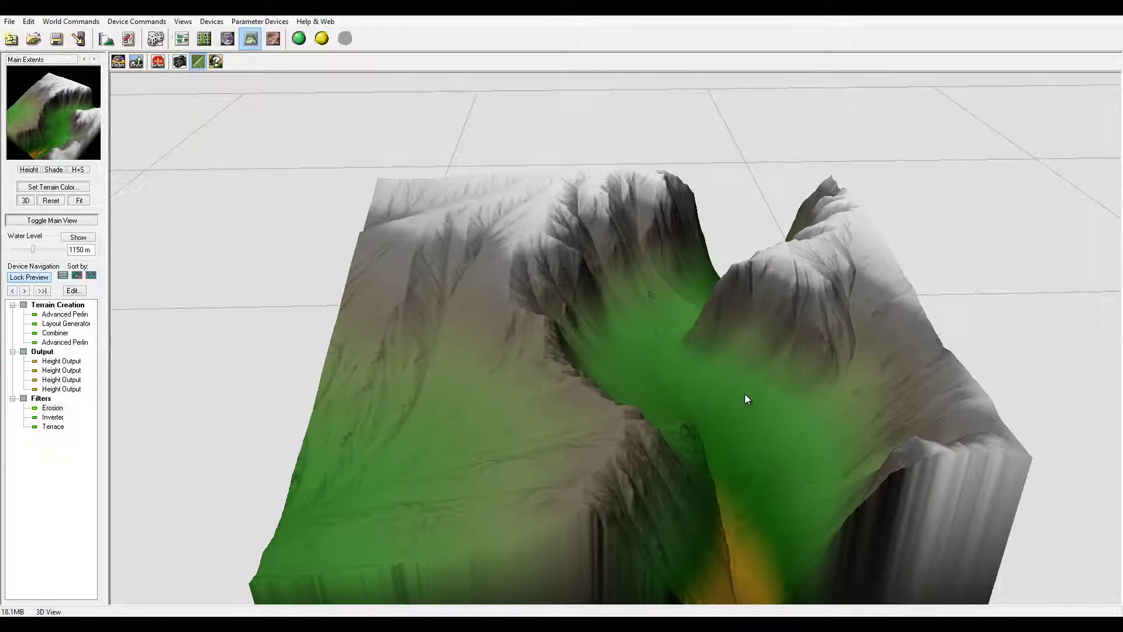
mouse_move(734, 390)
right_down()
mouse_move(736, 405)
mouse_move(732, 389)
right_up()
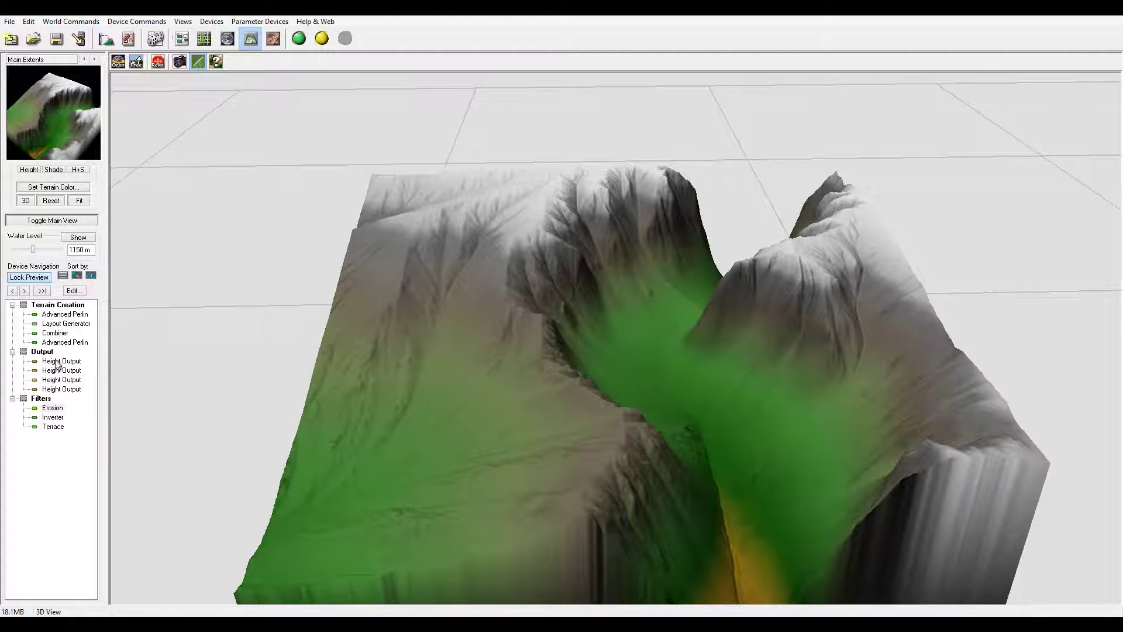
- Set the Terrace device to 36 terraces with a terrace shape of 0.85219
double_click(53, 426)
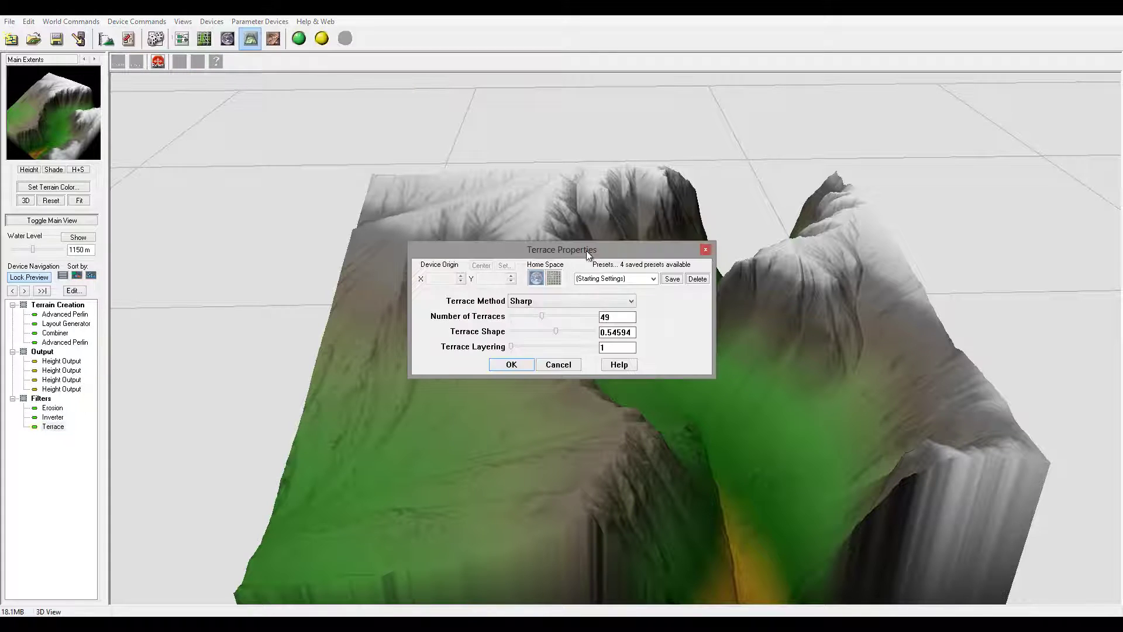
drag(588, 254, 365, 238)
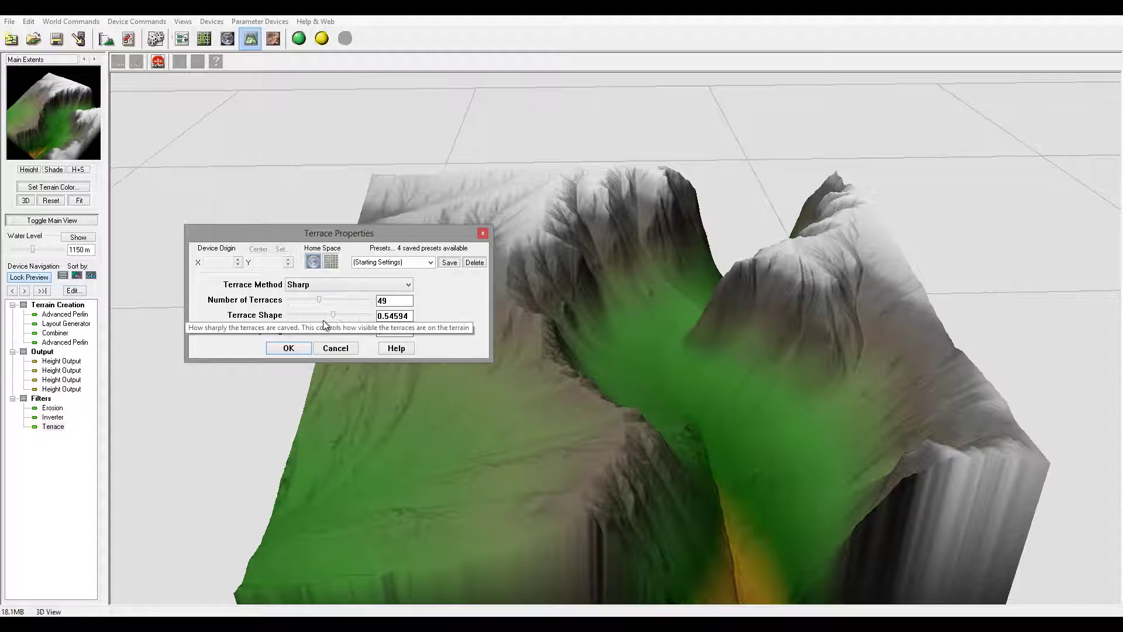
drag(335, 314, 311, 300)
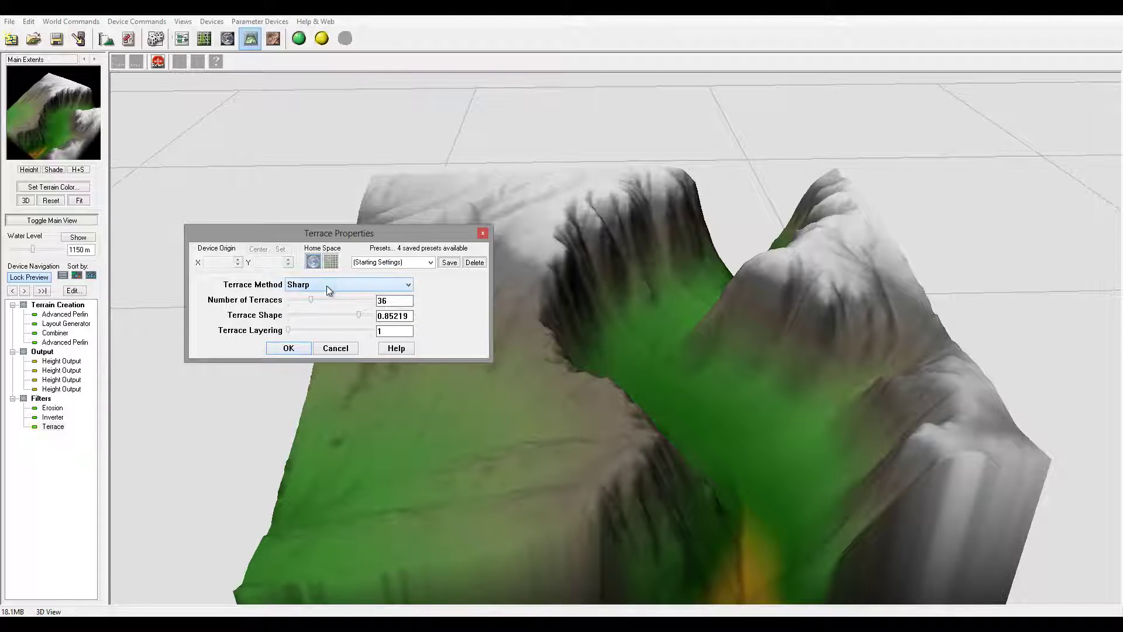
click(284, 349)
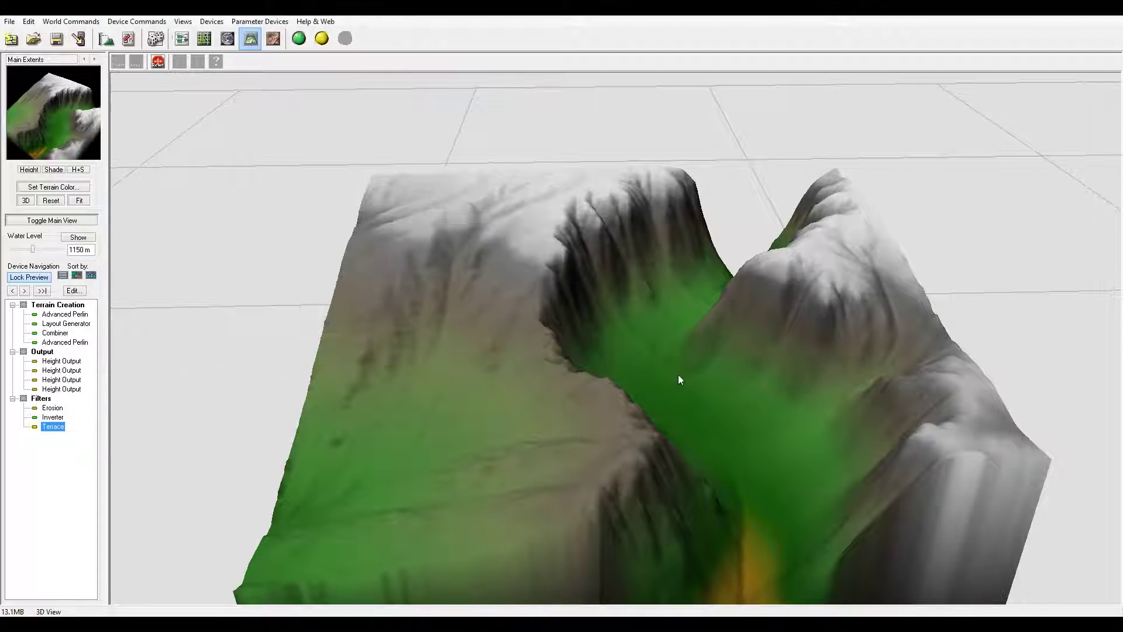
- Run a normal world build and inspect the canyon walls and floor from several sides in 3D
click(322, 39)
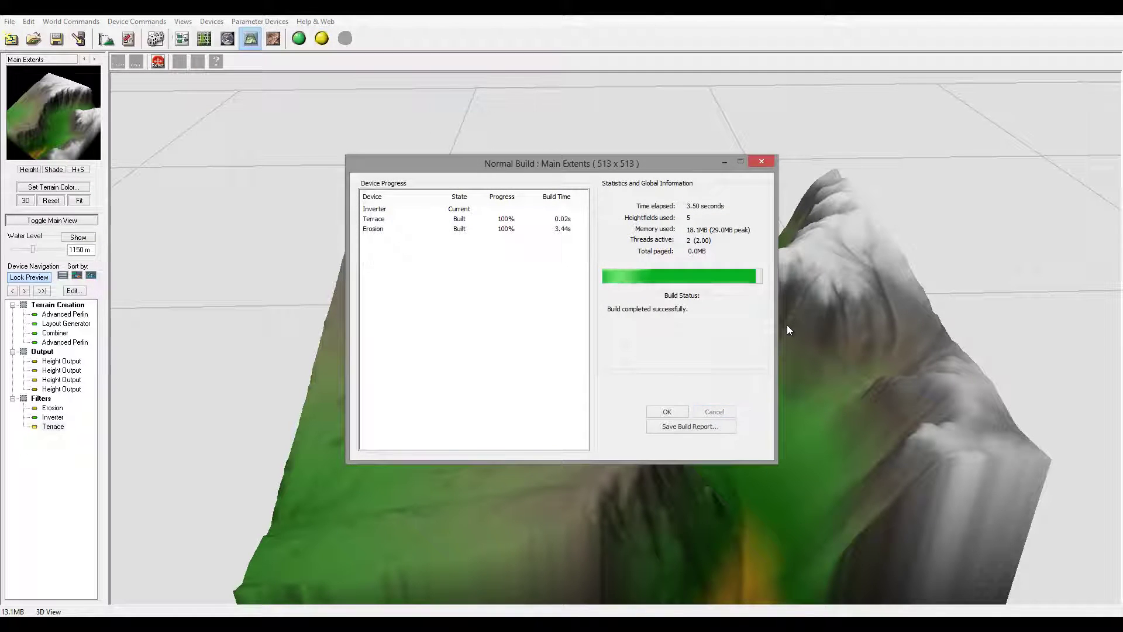
click(668, 413)
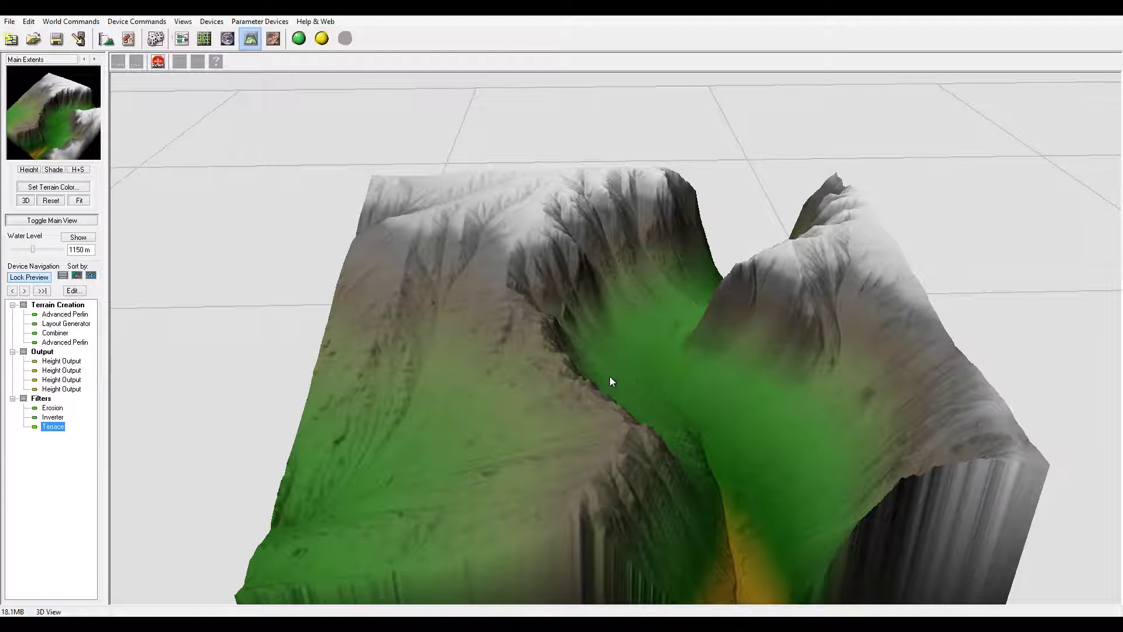
drag(680, 399, 326, 388)
drag(338, 390, 456, 245)
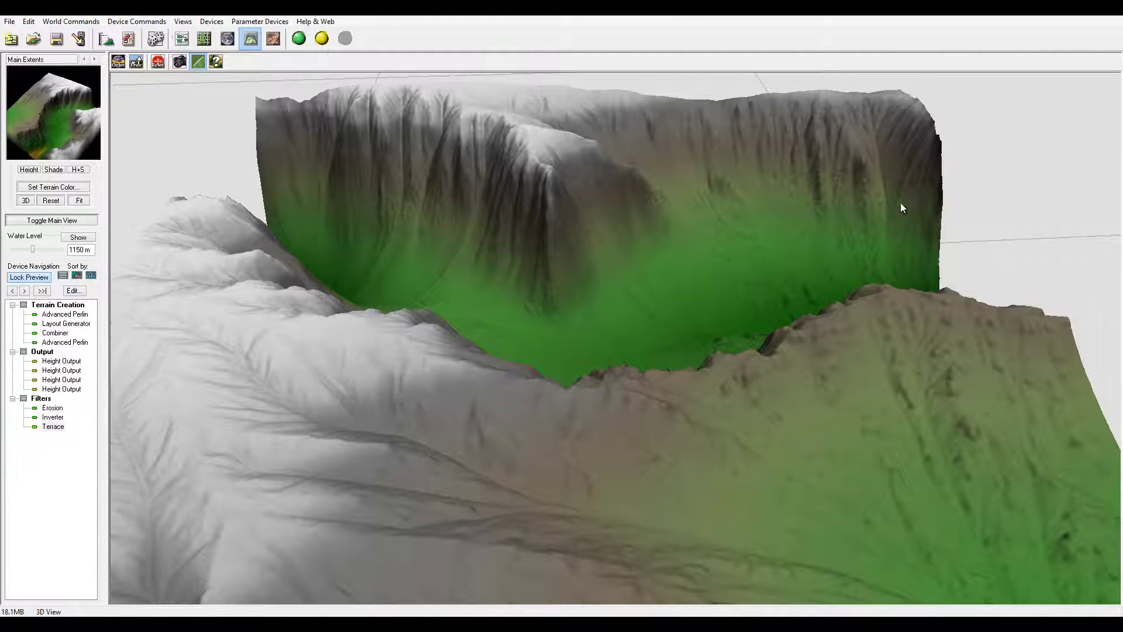
drag(664, 252, 696, 311)
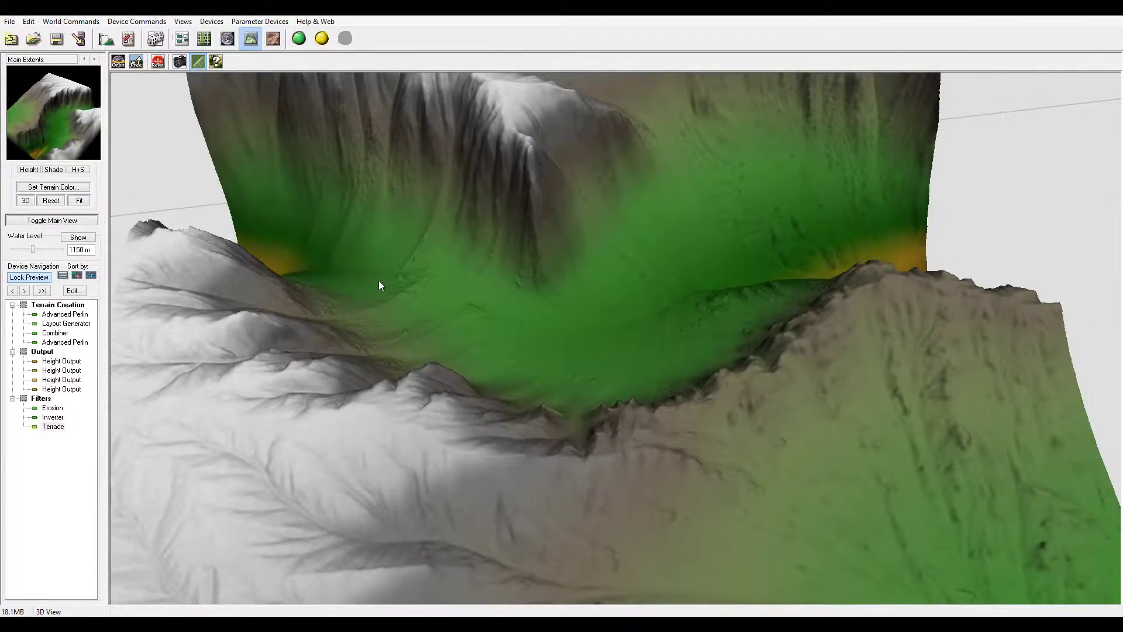
drag(379, 285, 730, 157)
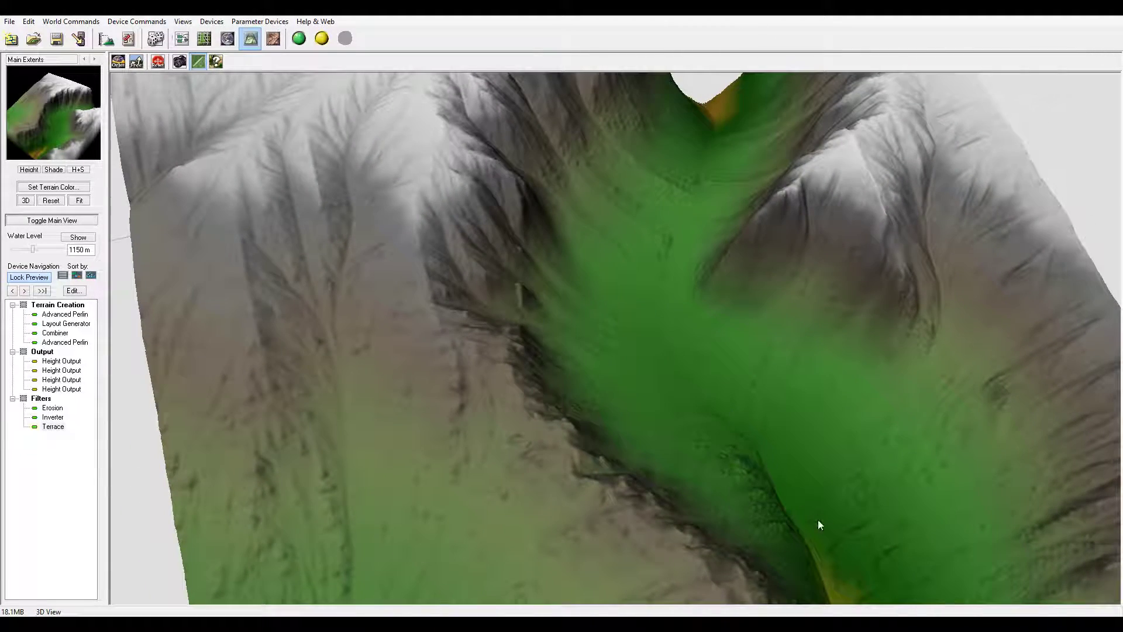
drag(742, 151, 518, 203)
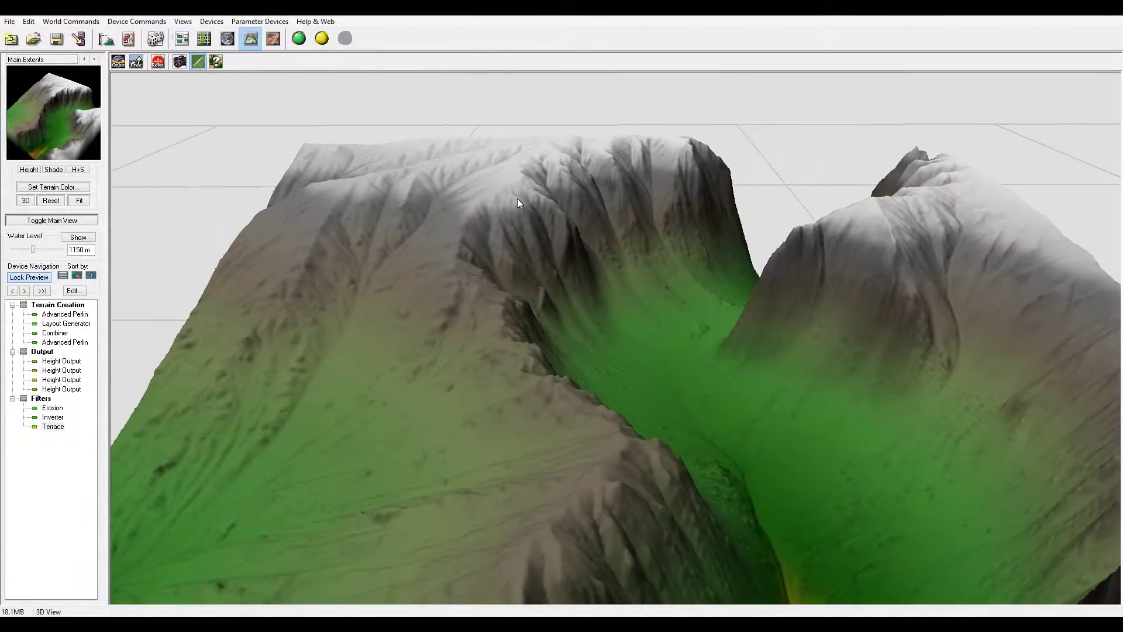
drag(768, 362, 454, 353)
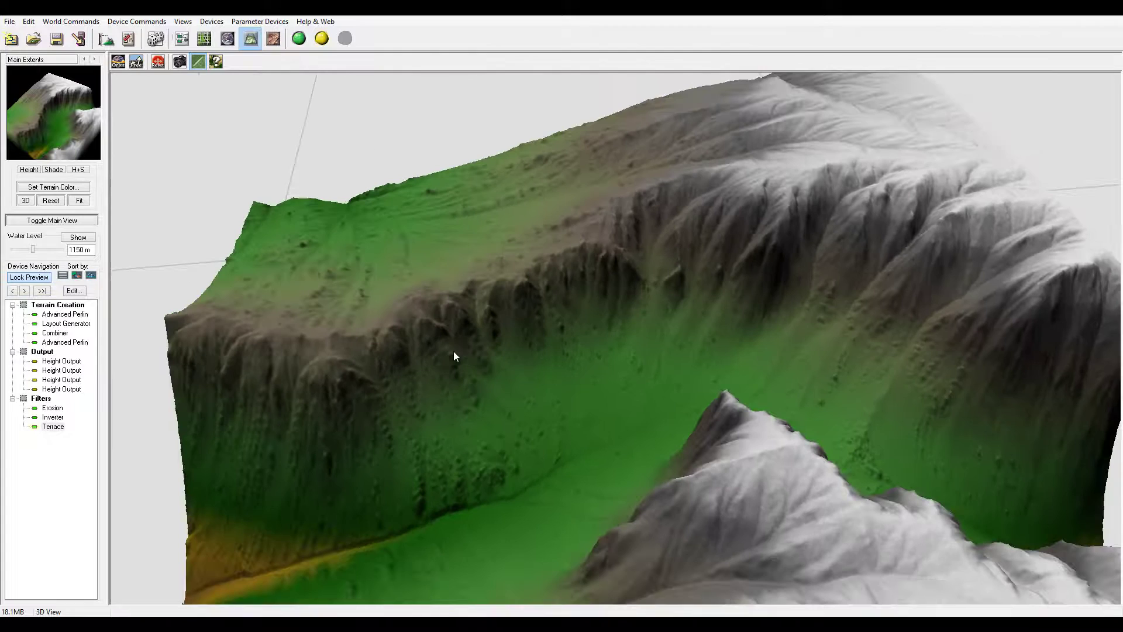
- Switch the layout overview to render extents editing, enlarge the Main Extents square slightly and move it over the canyon's upper end
click(204, 38)
drag(628, 262, 709, 248)
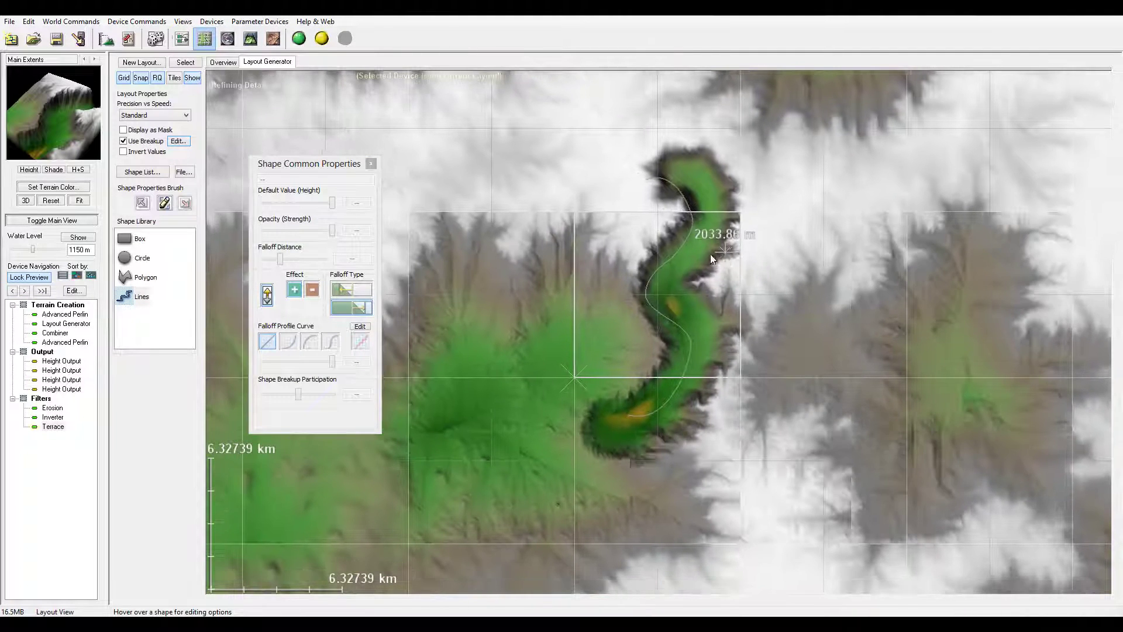
click(223, 62)
click(153, 110)
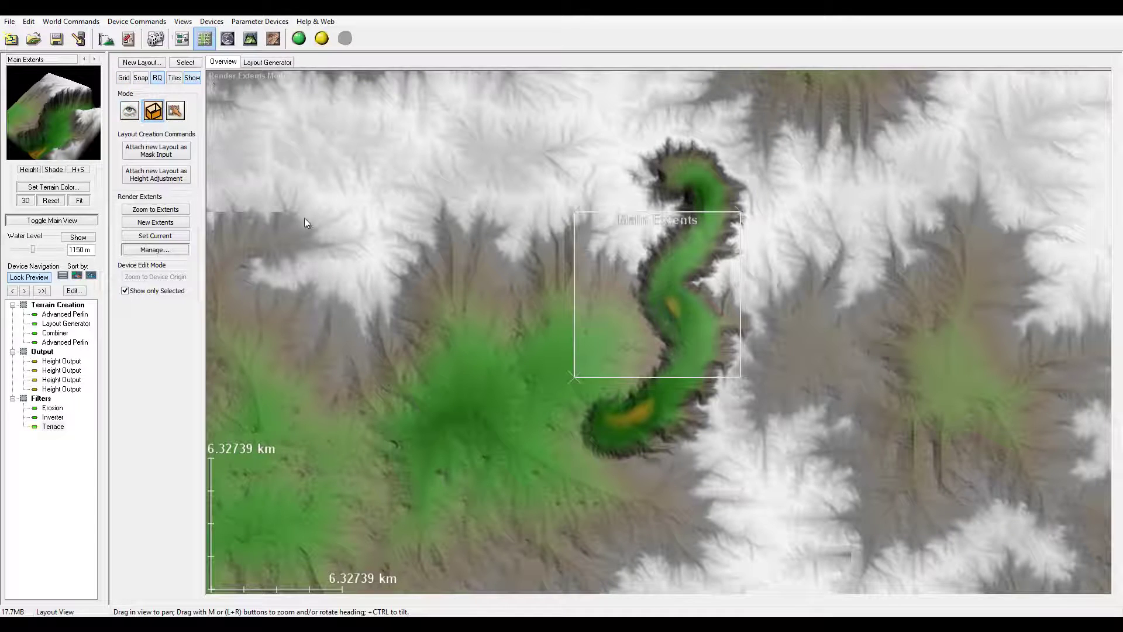
drag(572, 212, 564, 202)
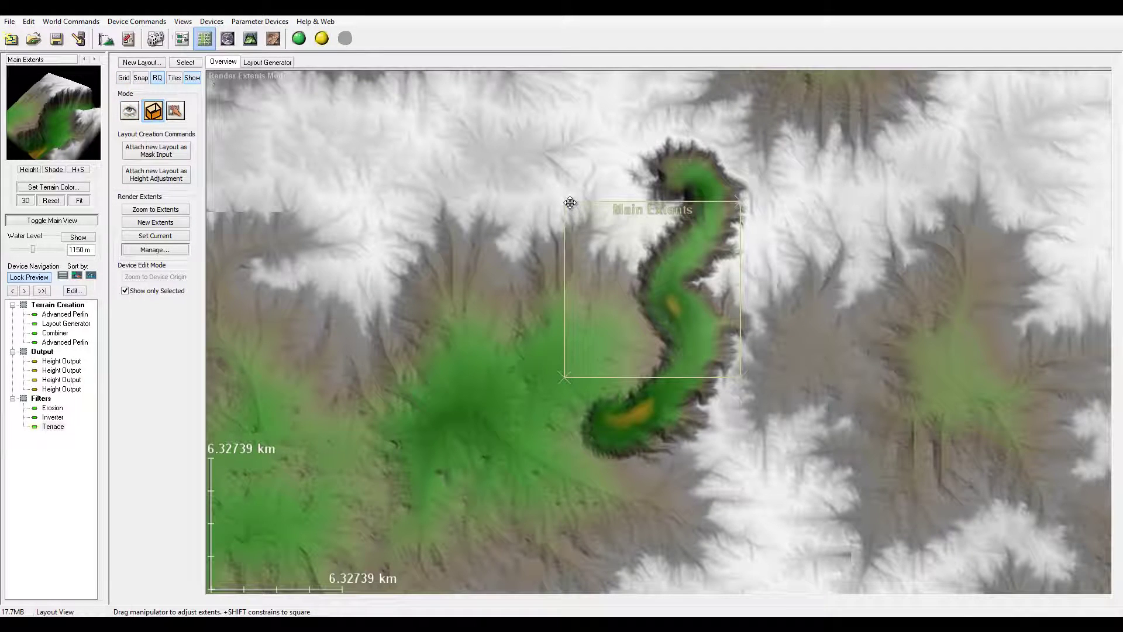
mouse_move(741, 375)
mouse_down()
mouse_move(762, 394)
mouse_move(755, 387)
mouse_up()
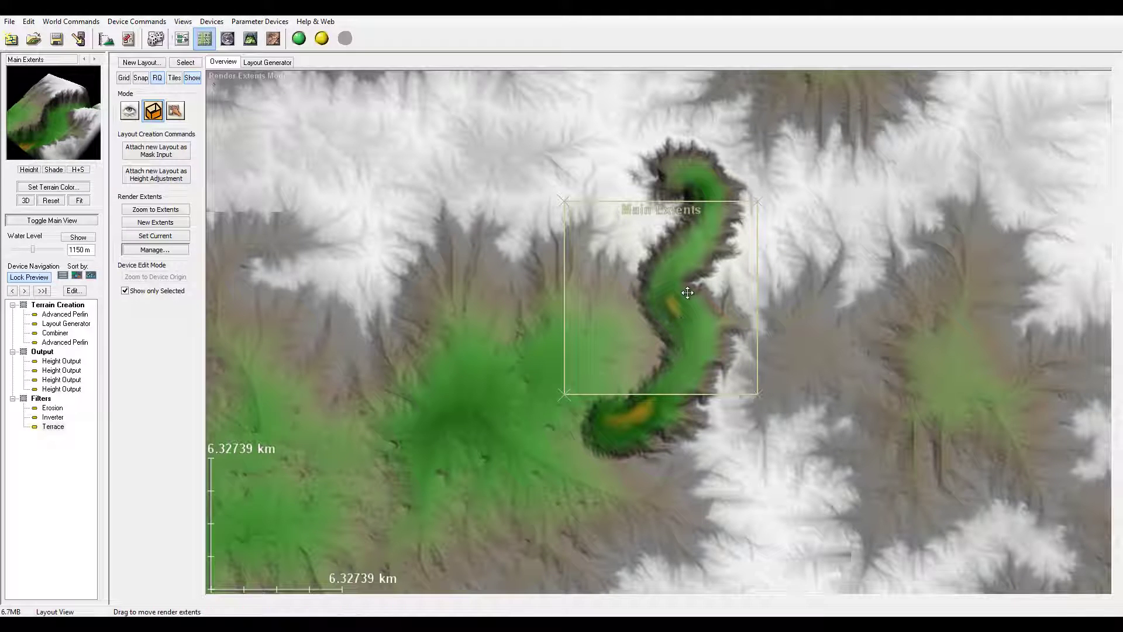
drag(687, 292, 655, 226)
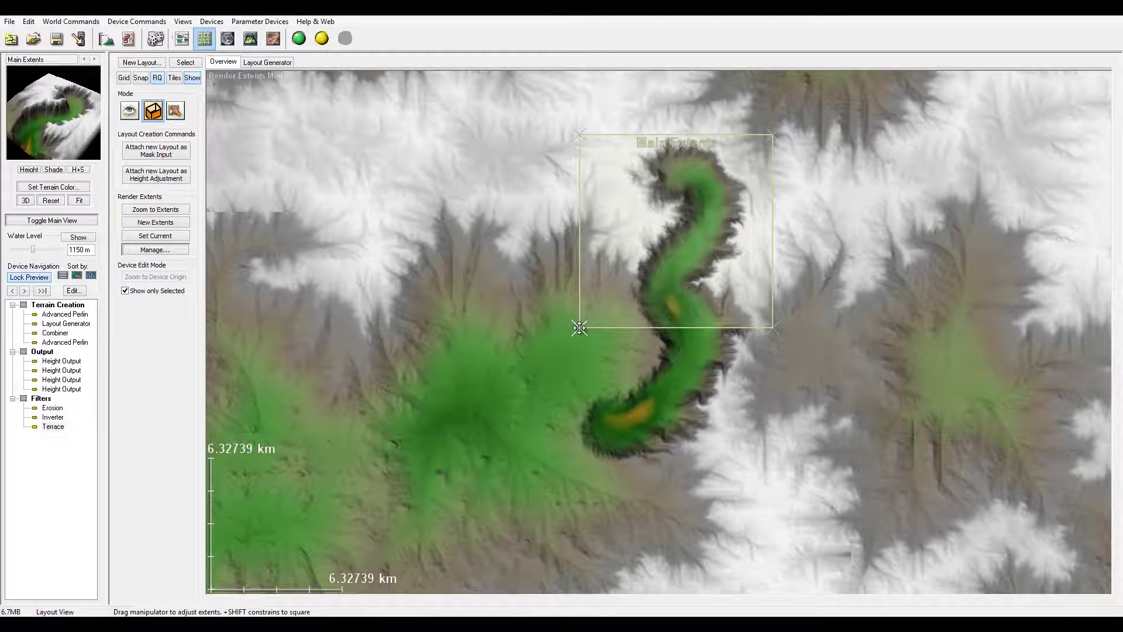
- Enlarge the Main Extents to enclose the whole canyon, center it around the canyon and check the coverage in the preview
drag(579, 327, 433, 471)
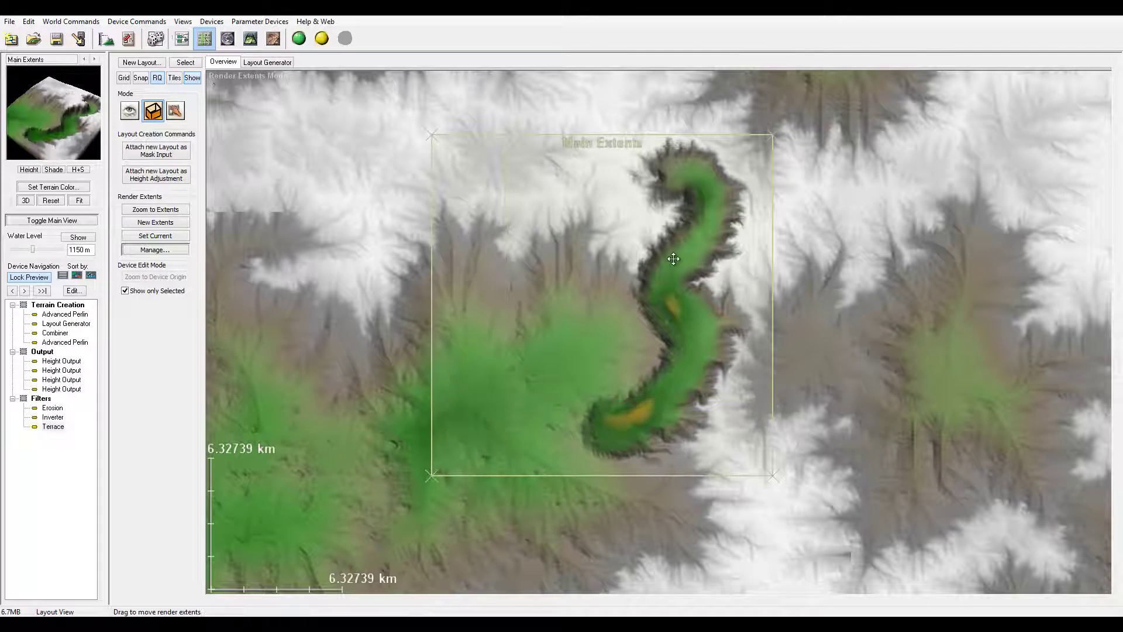
drag(673, 251, 713, 256)
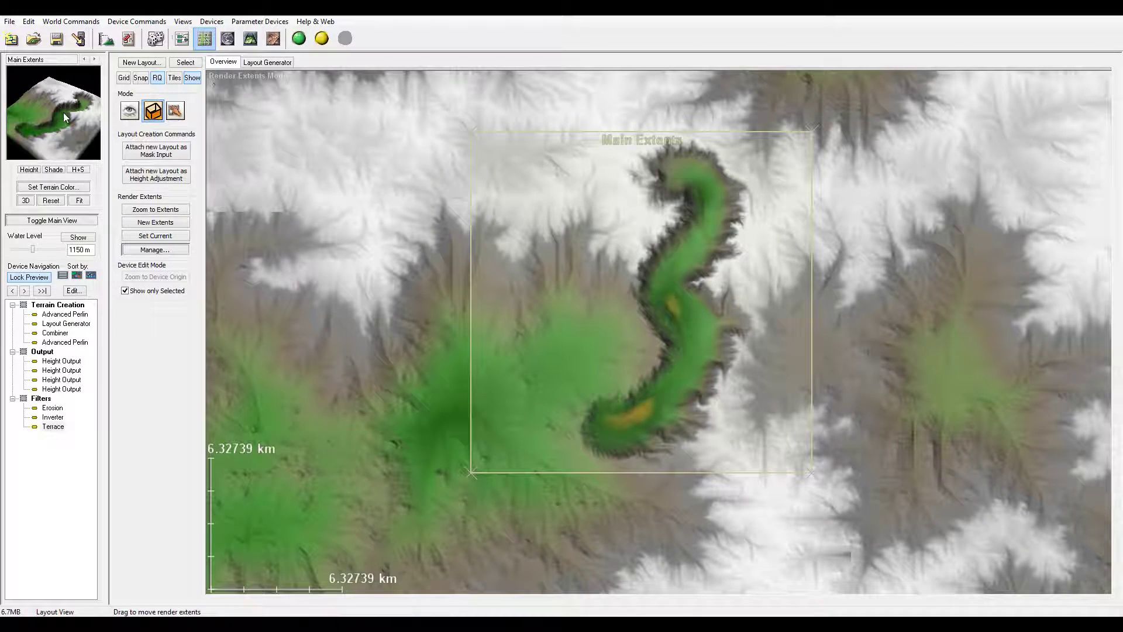
drag(57, 117, 30, 151)
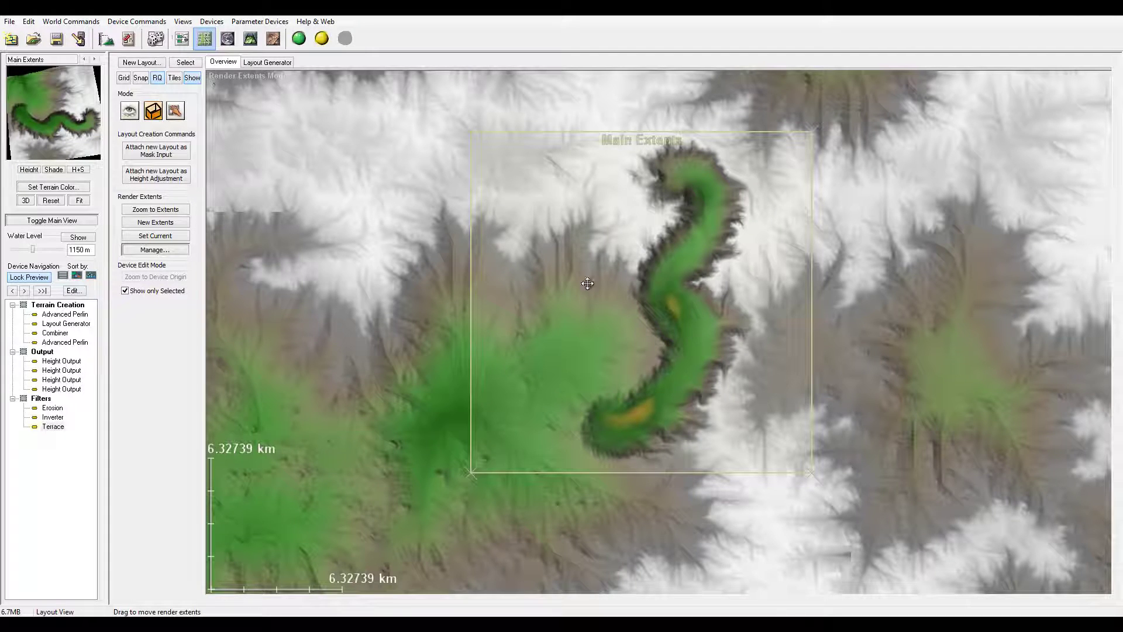
- Shrink the Main Extents to about 11.7 km square and shift it so the canyon crosses both its upper and lower edges
drag(476, 131, 519, 214)
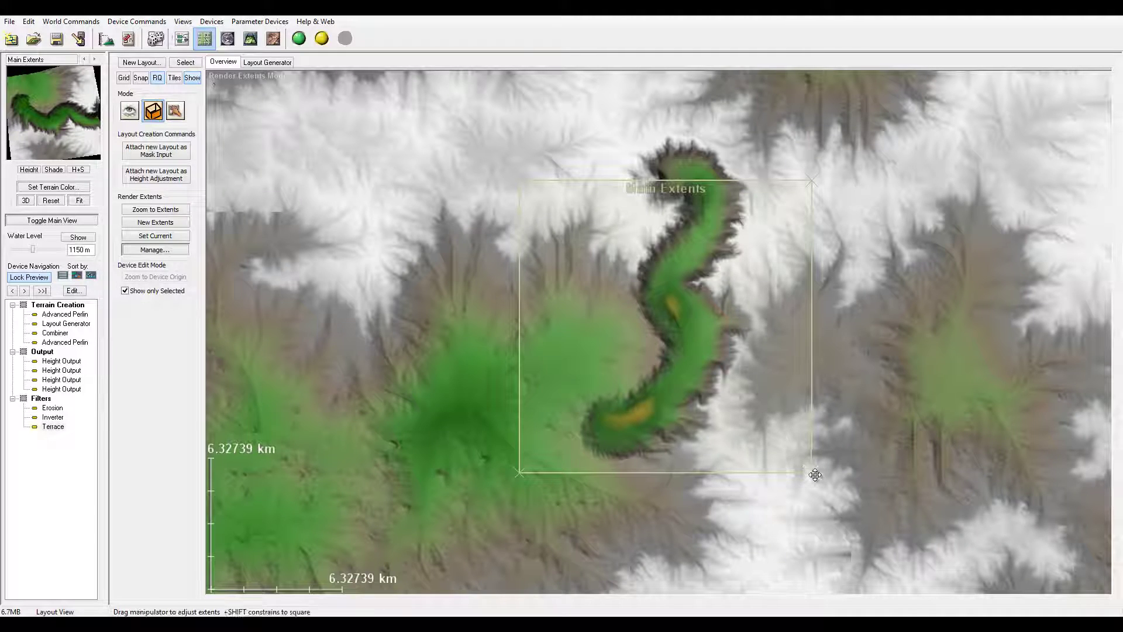
drag(810, 471, 760, 422)
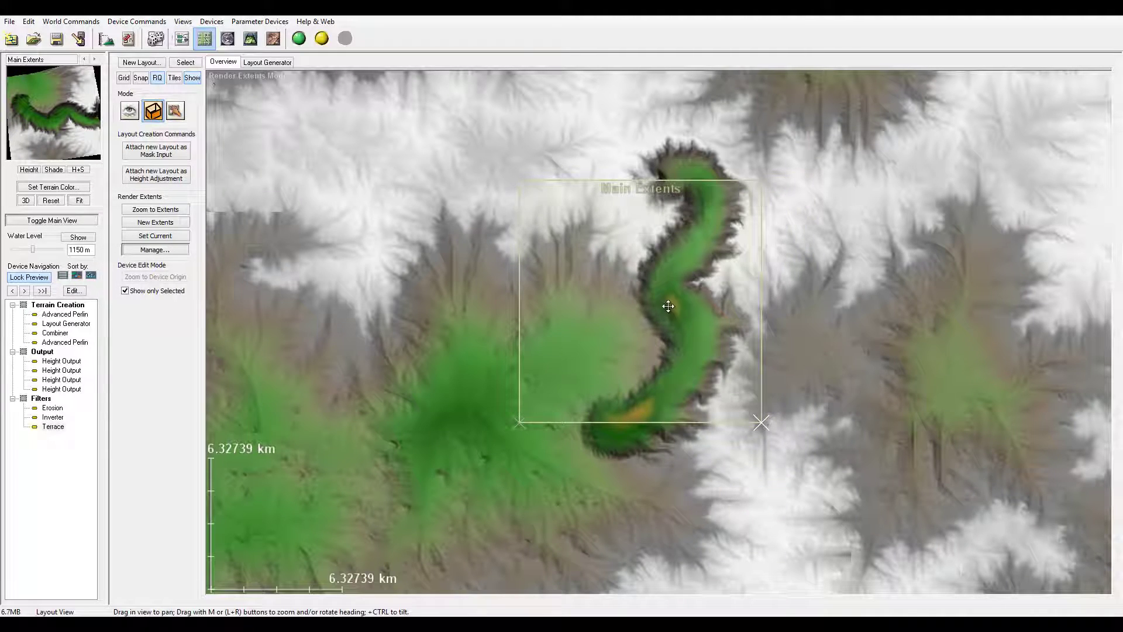
drag(669, 304, 702, 307)
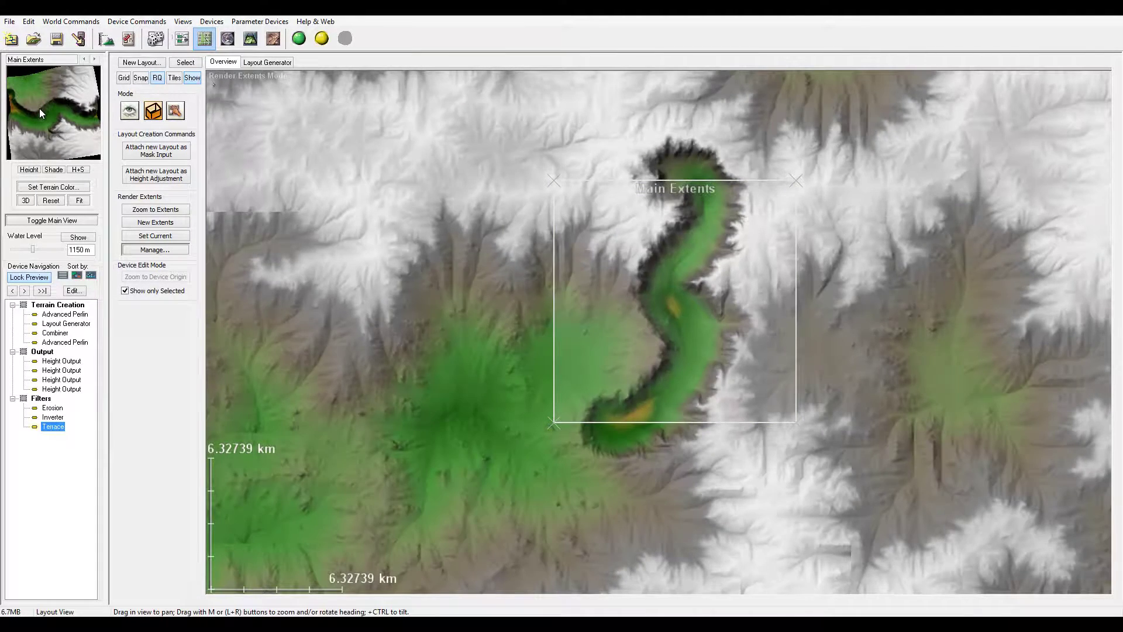
drag(50, 118, 98, 154)
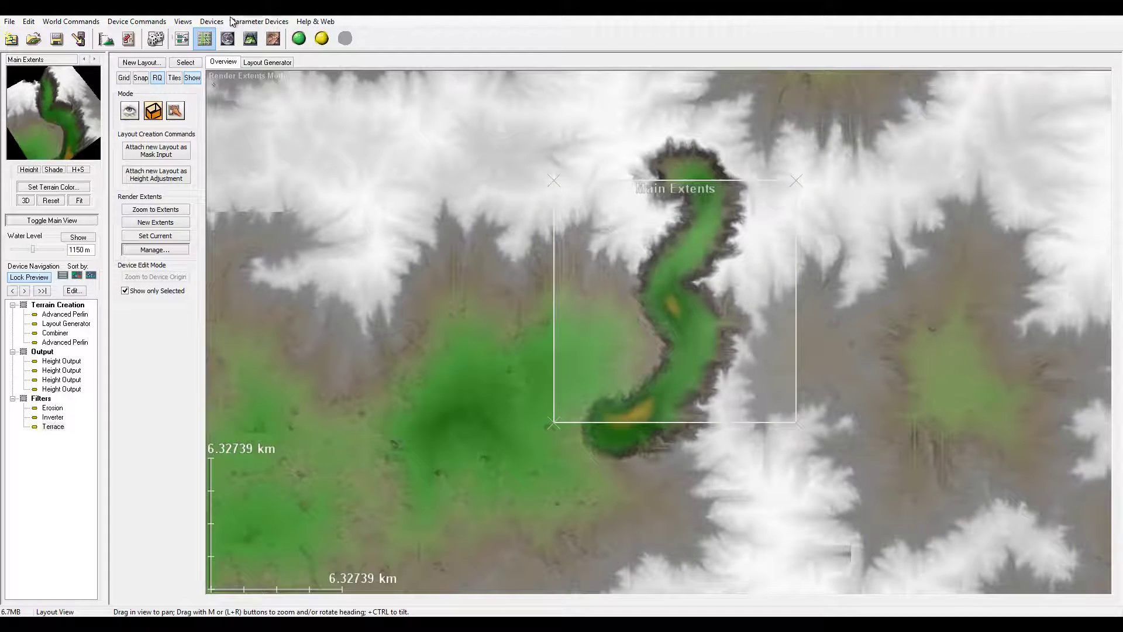
- Return to the device workview and release the preview lock on the Erosion device
click(182, 39)
right_click(650, 289)
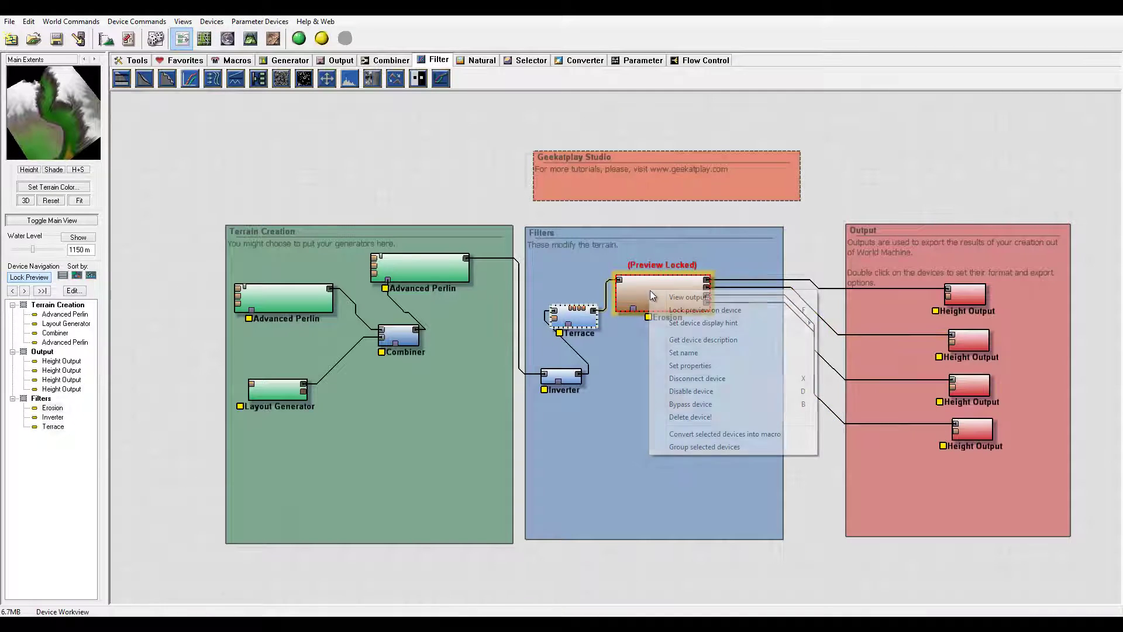
click(750, 310)
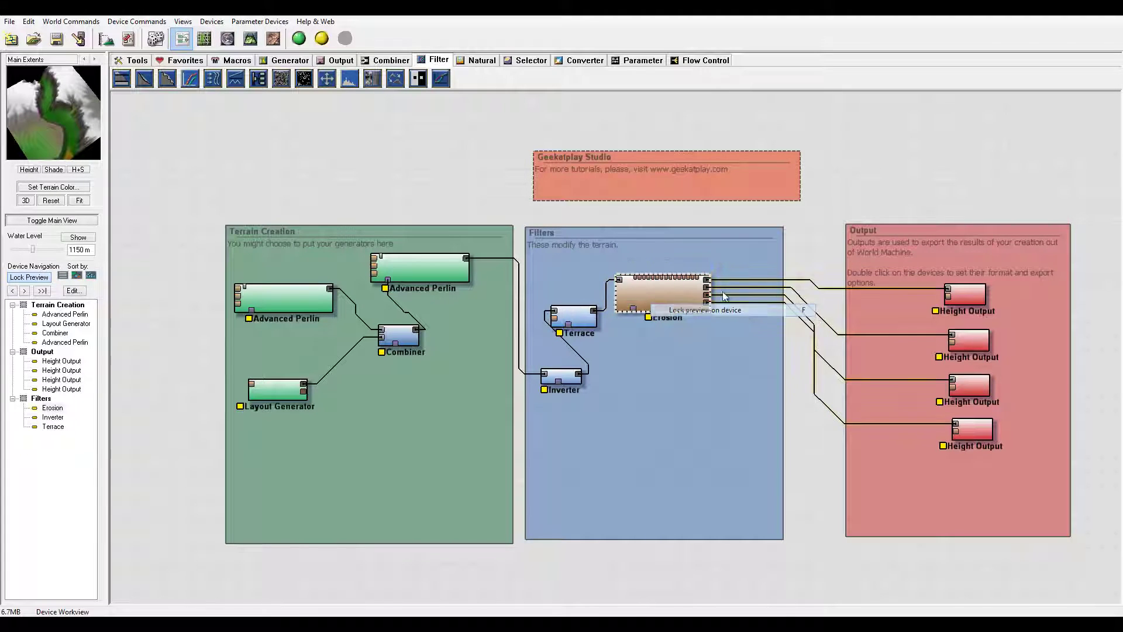
- Set the normal build resolution of the Main Extents to 2049 x 2049 in the project settings
click(112, 43)
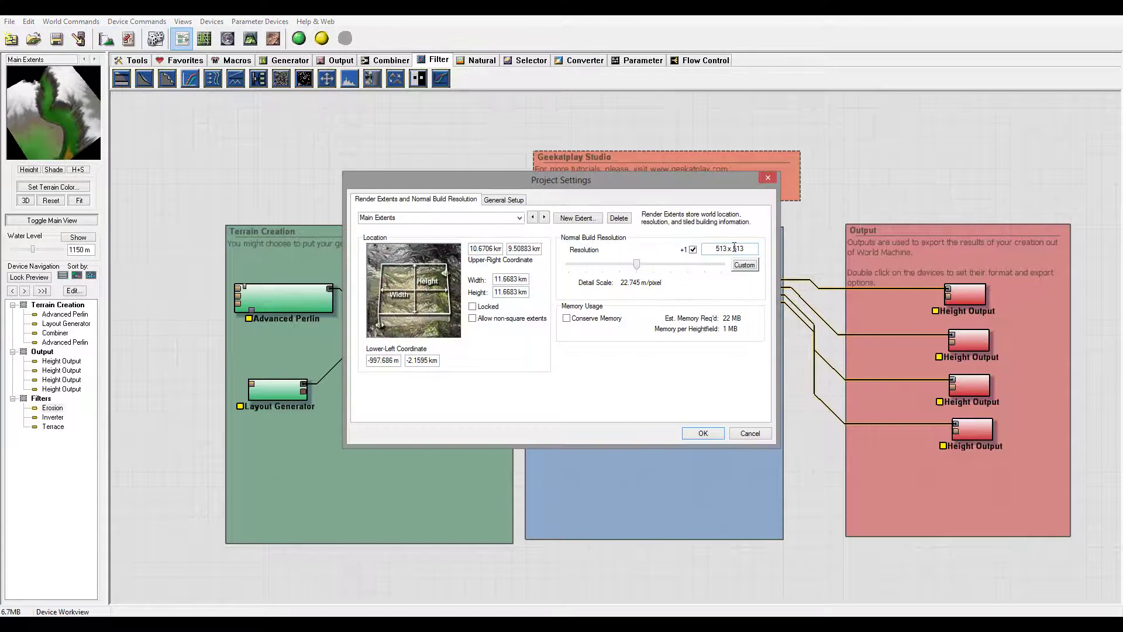
drag(635, 267, 651, 269)
drag(656, 267, 692, 269)
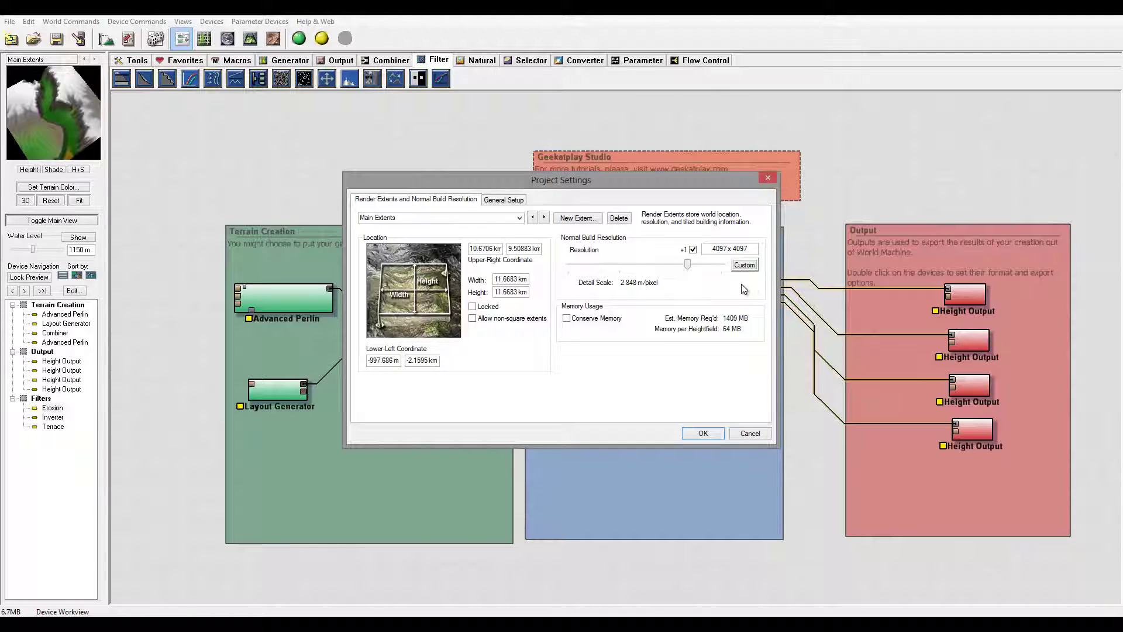
click(693, 249)
drag(687, 265, 672, 264)
click(703, 433)
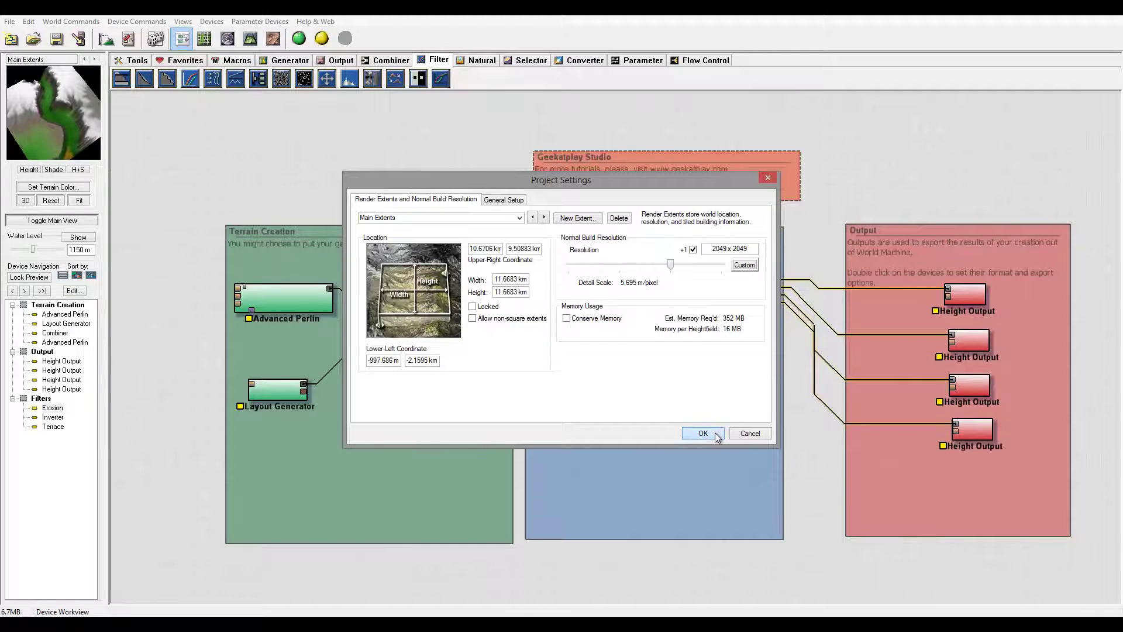
- Check the build and graphics options in the preferences
click(129, 41)
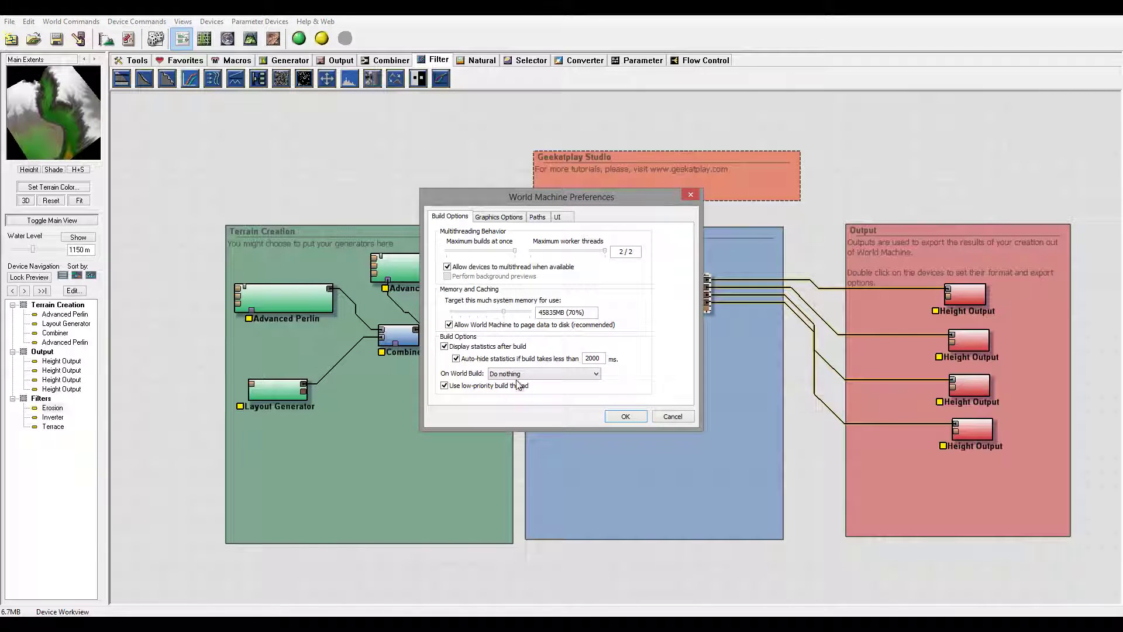
click(497, 217)
click(459, 220)
click(627, 417)
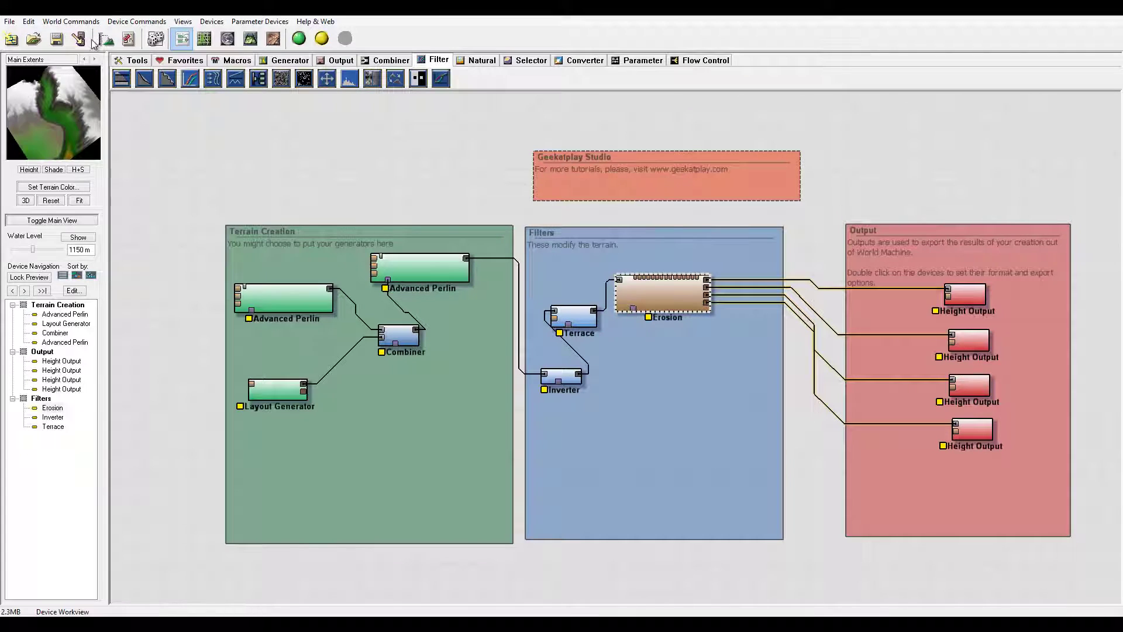
- Edit the output filenames of the first two Height Output devices, height.tif and flow.tif
double_click(975, 296)
drag(594, 178, 413, 118)
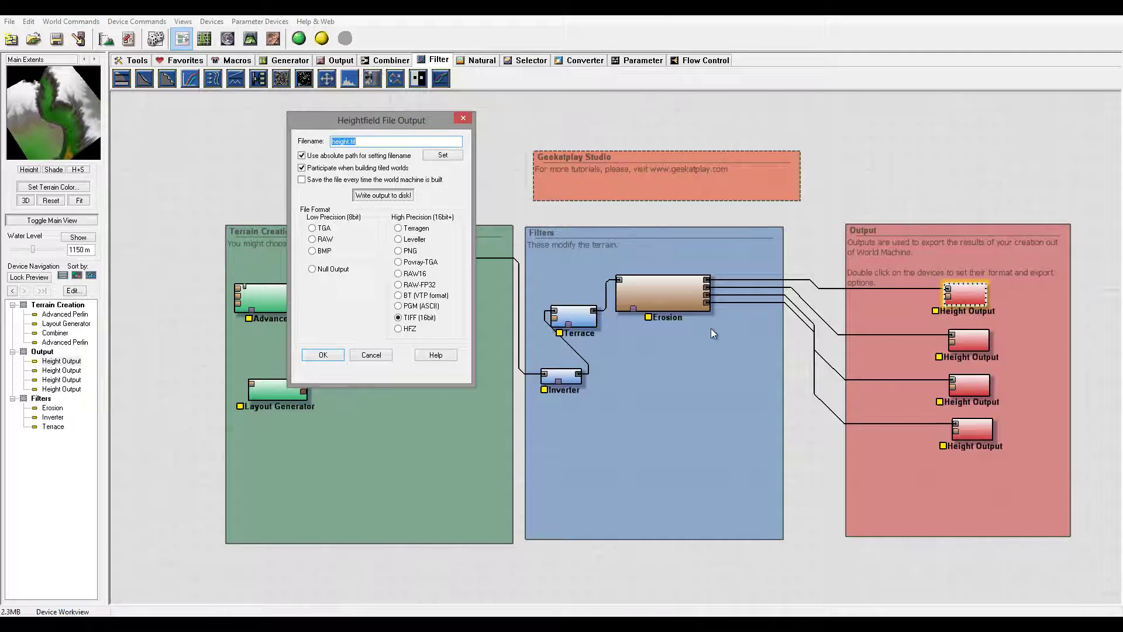
click(334, 141)
click(323, 354)
double_click(969, 339)
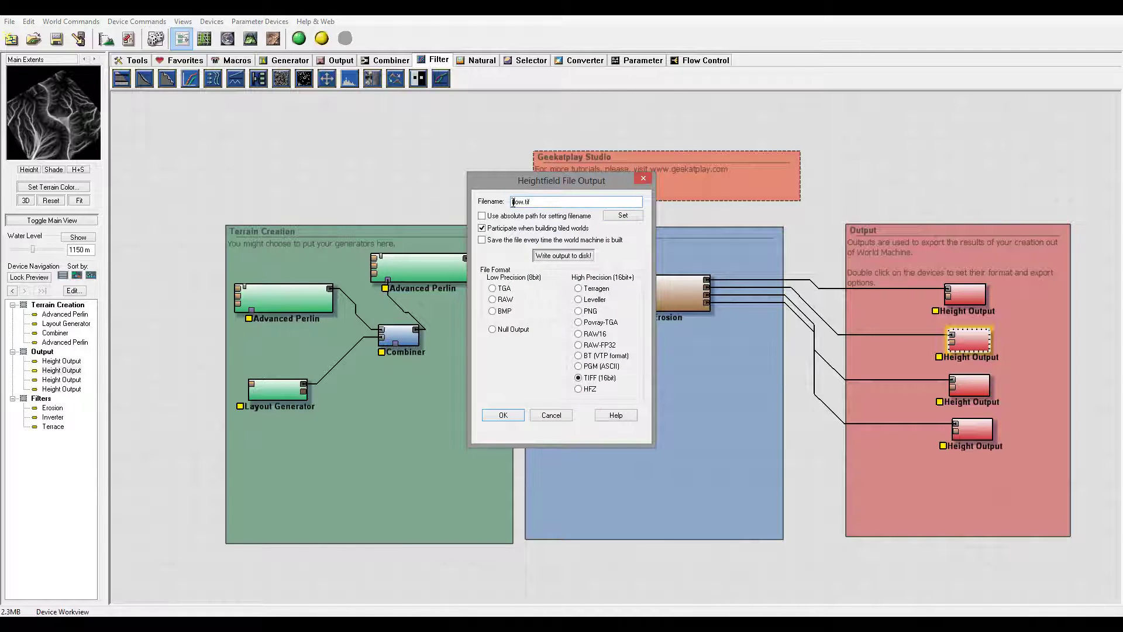
click(504, 415)
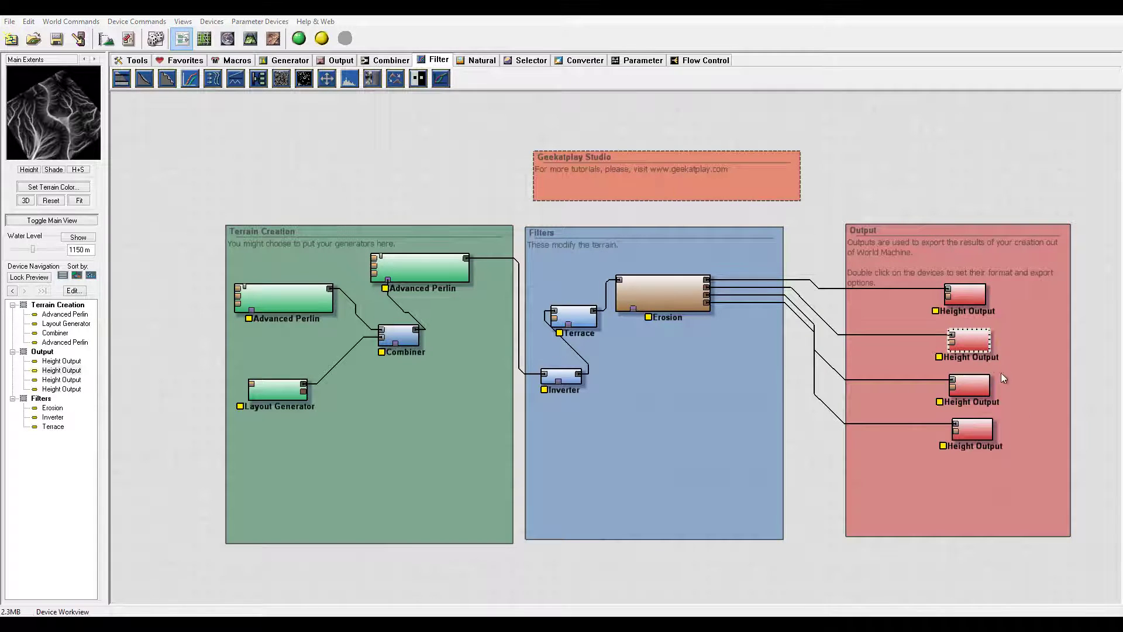
- Set the filename of the third Height Output device to c2wear.tif
double_click(984, 384)
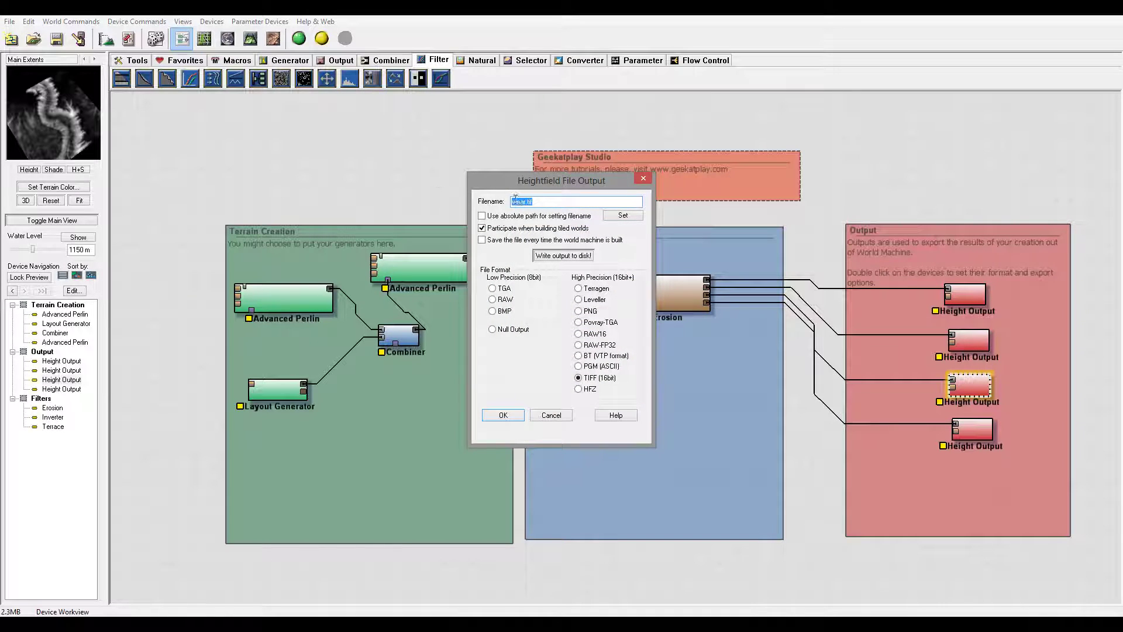
click(515, 200)
text(c2)
click(504, 415)
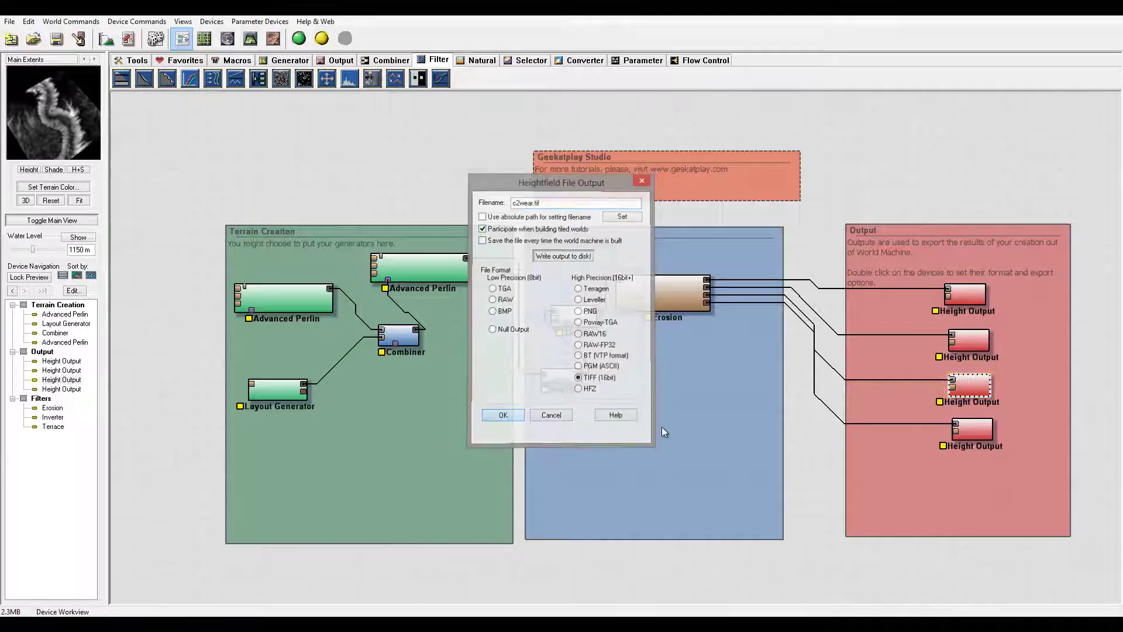
- Set the filename of the fourth Height Output device to c2depost.tif
double_click(982, 433)
click(515, 201)
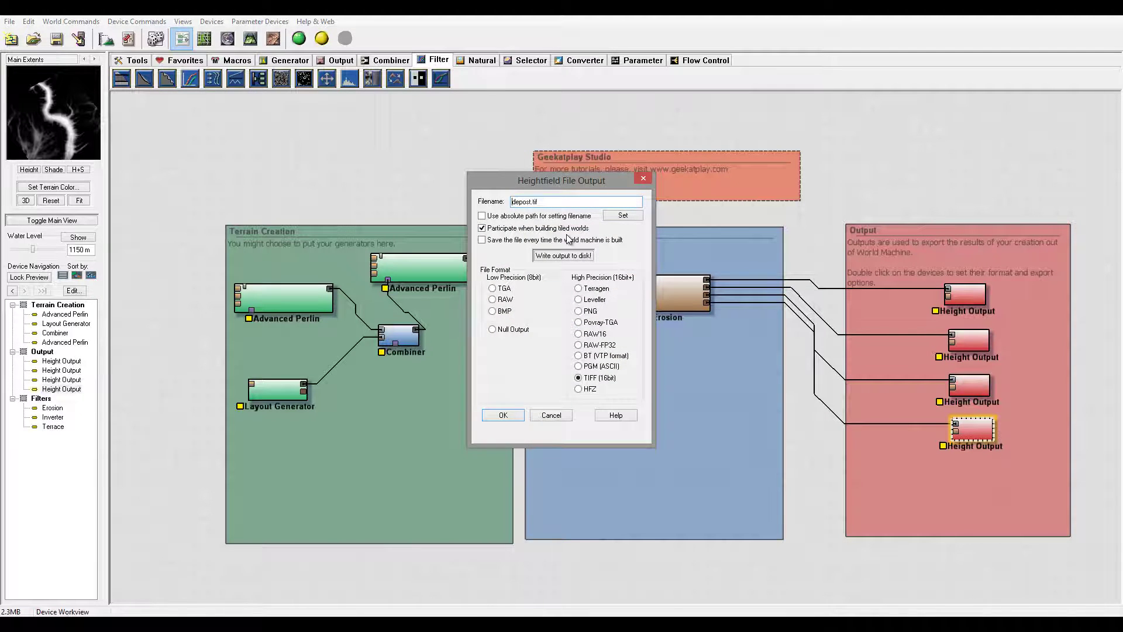
text(c2)
click(504, 415)
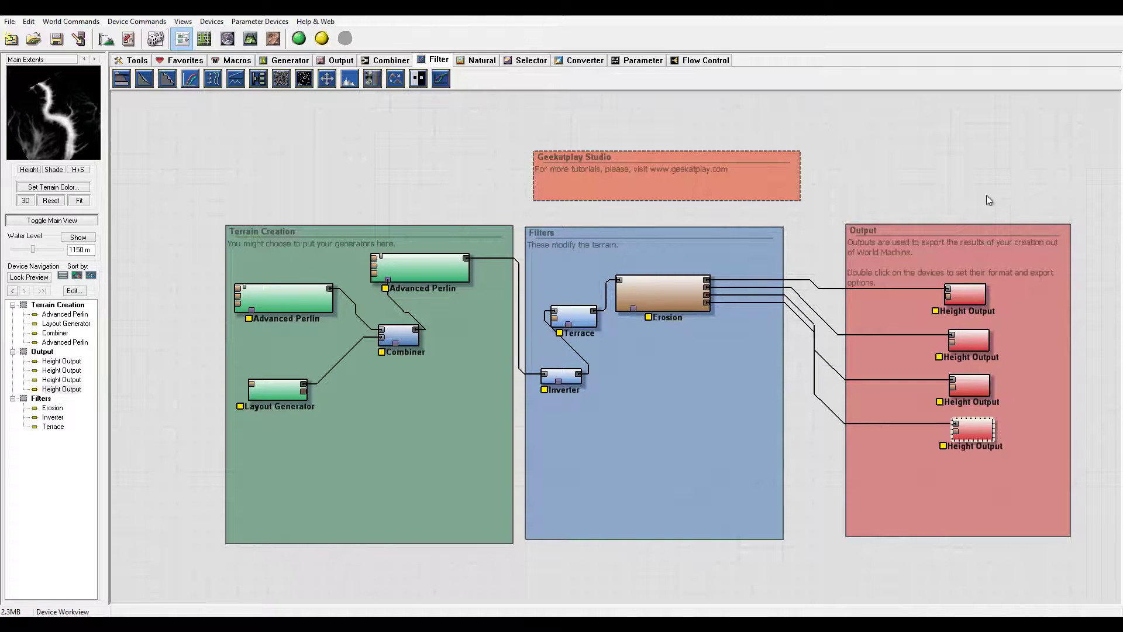
- Build the world for the Main Extents and export all four Height Output files to disk
click(297, 39)
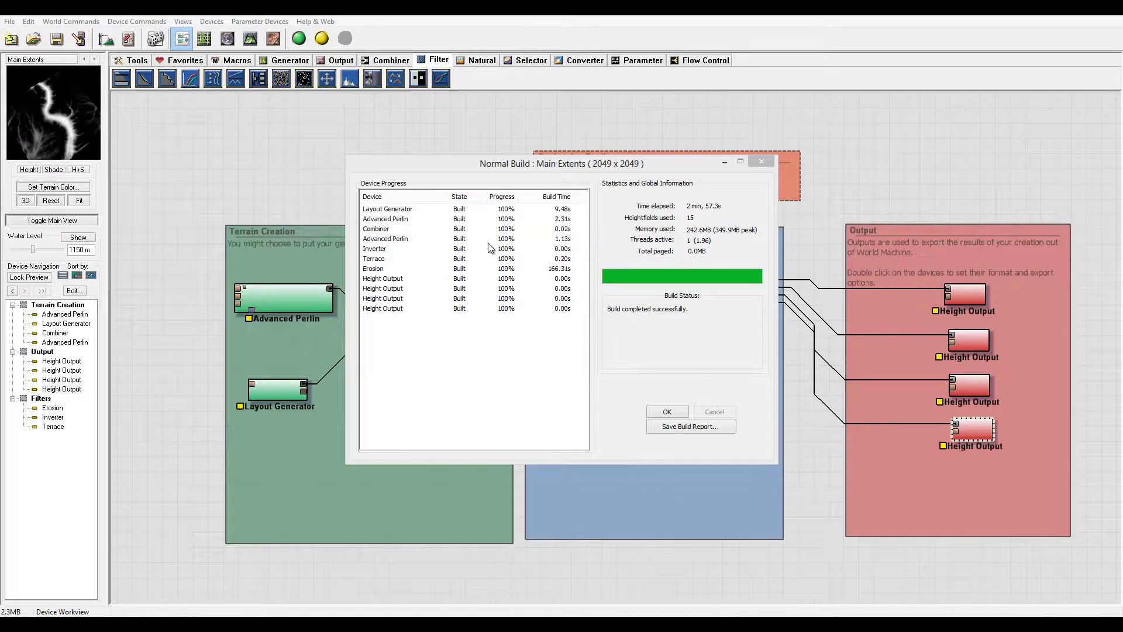
click(667, 411)
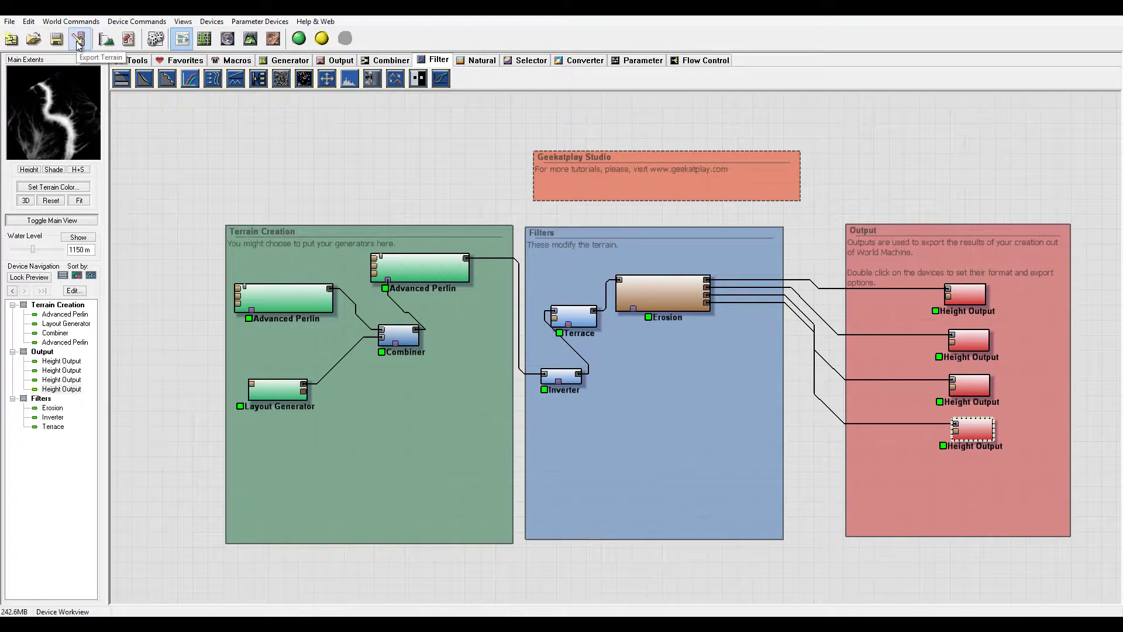
click(79, 42)
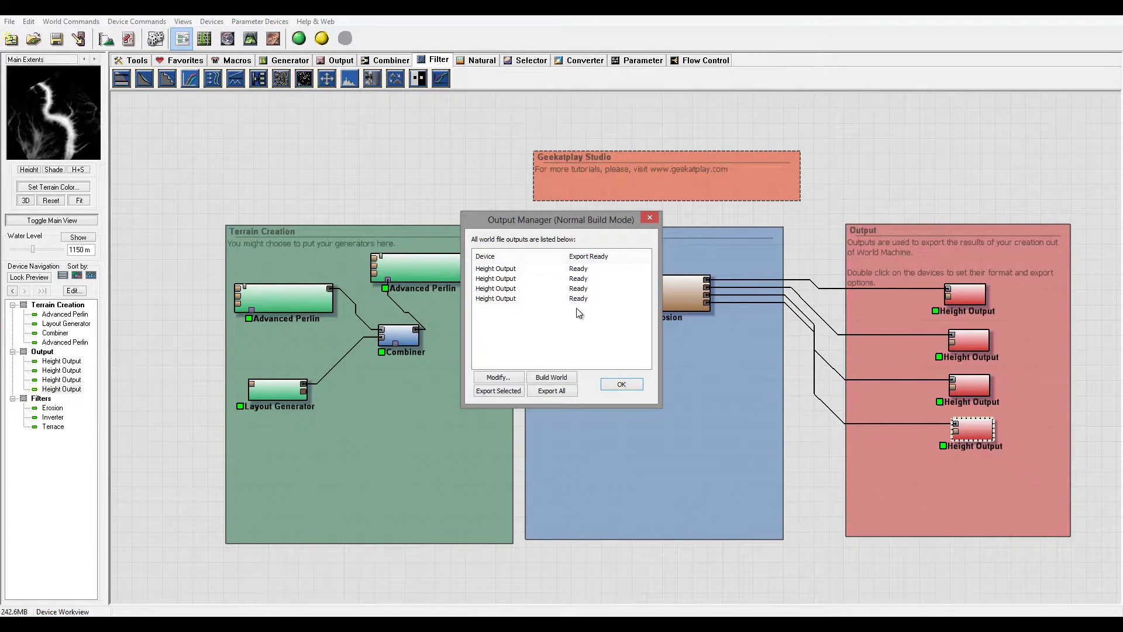
click(552, 390)
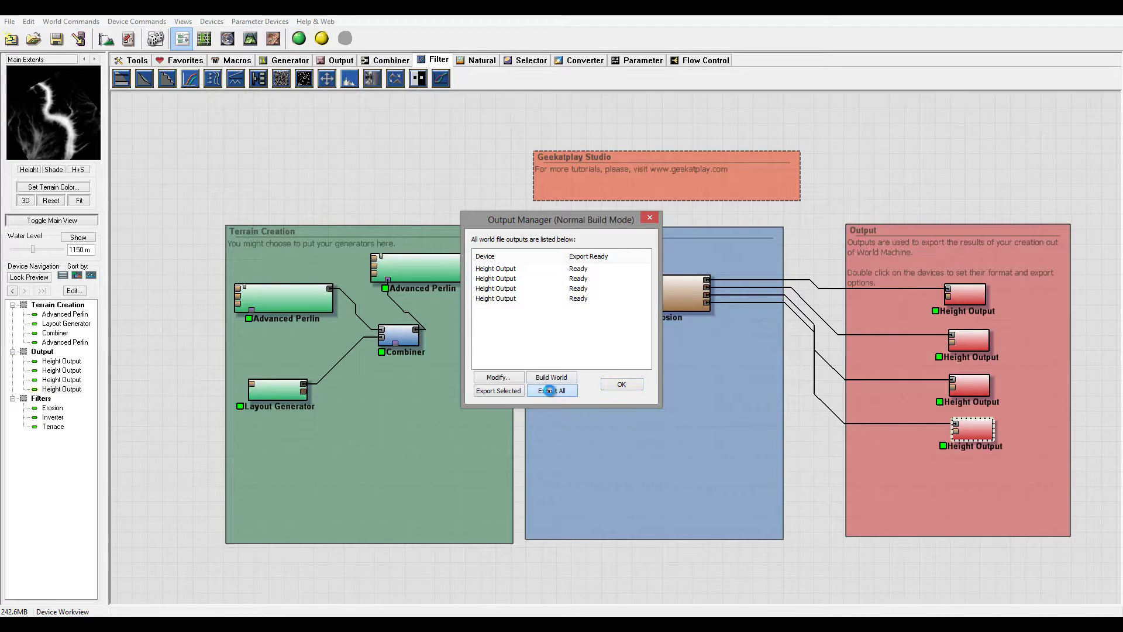
click(630, 358)
click(619, 387)
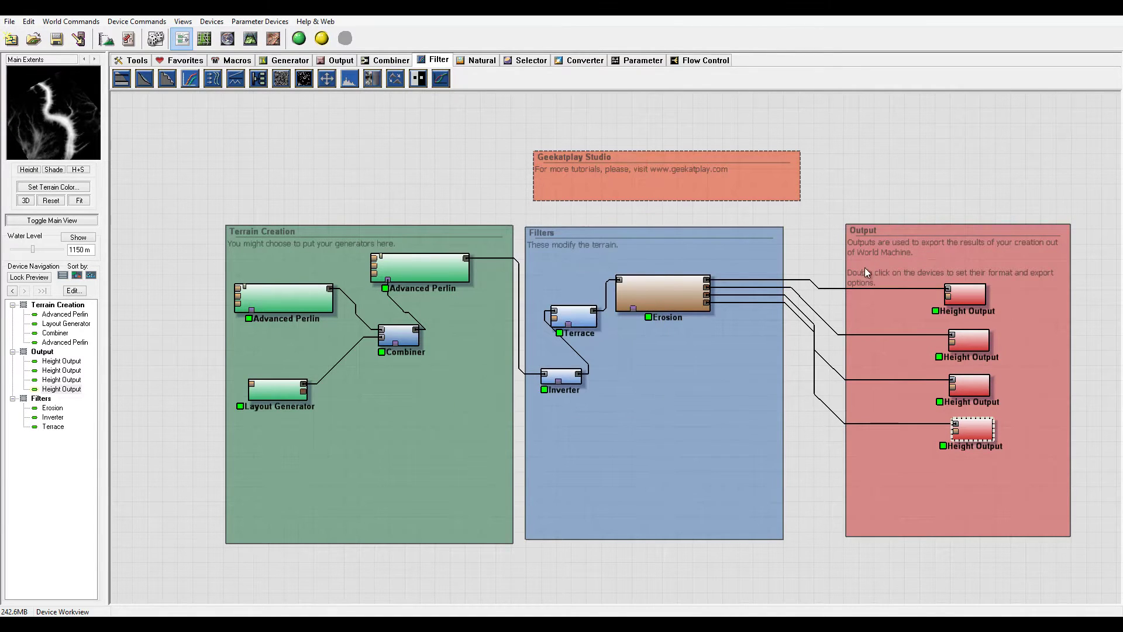